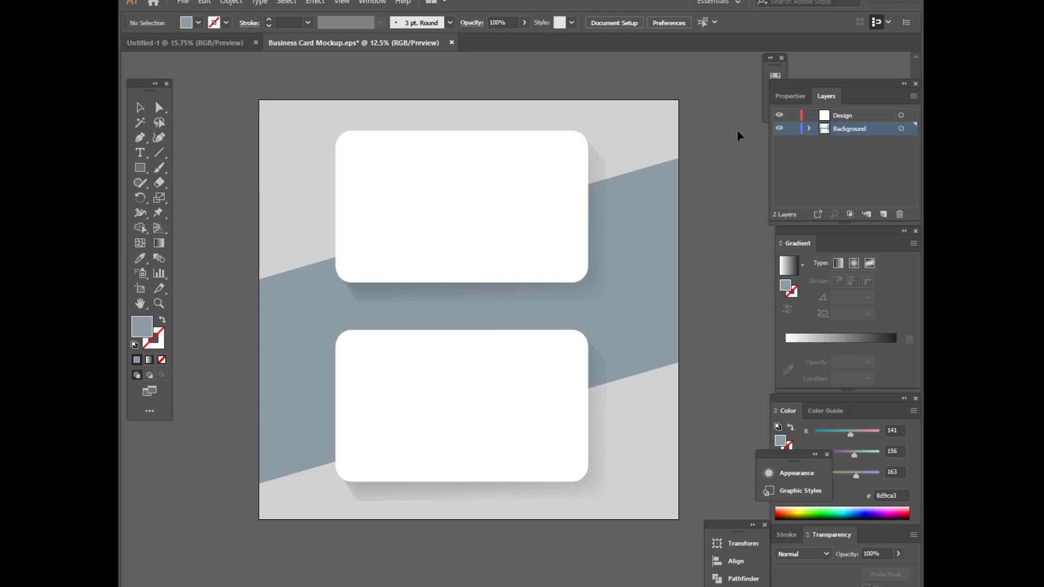
# Create a new 4000 x 4000 px document in RGB colour mode with 72 ppi raster effects.
pyautogui.click(181, 4)
pyautogui.click(202, 14)
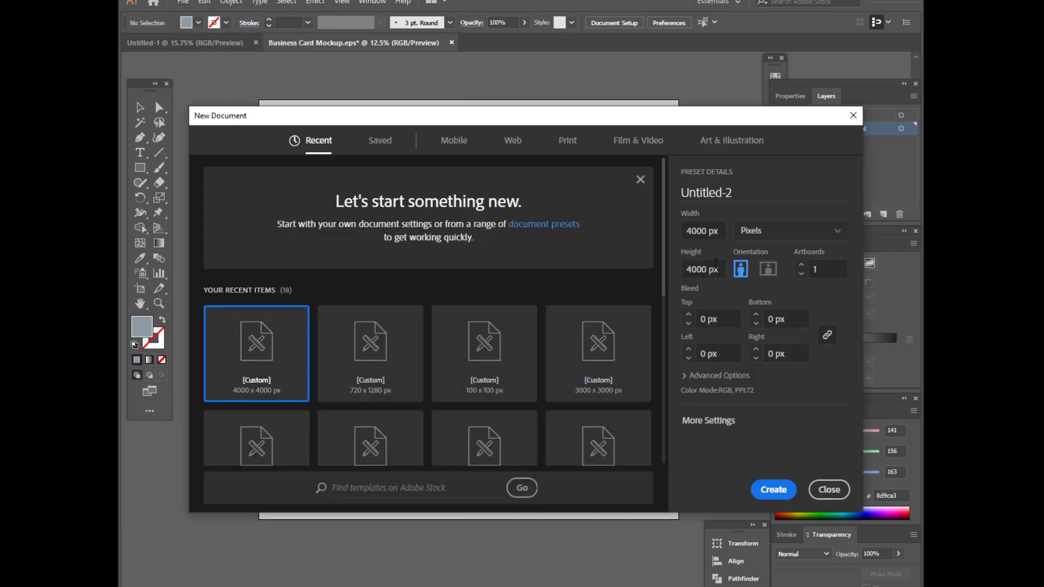
pyautogui.click(716, 233)
pyautogui.click(719, 269)
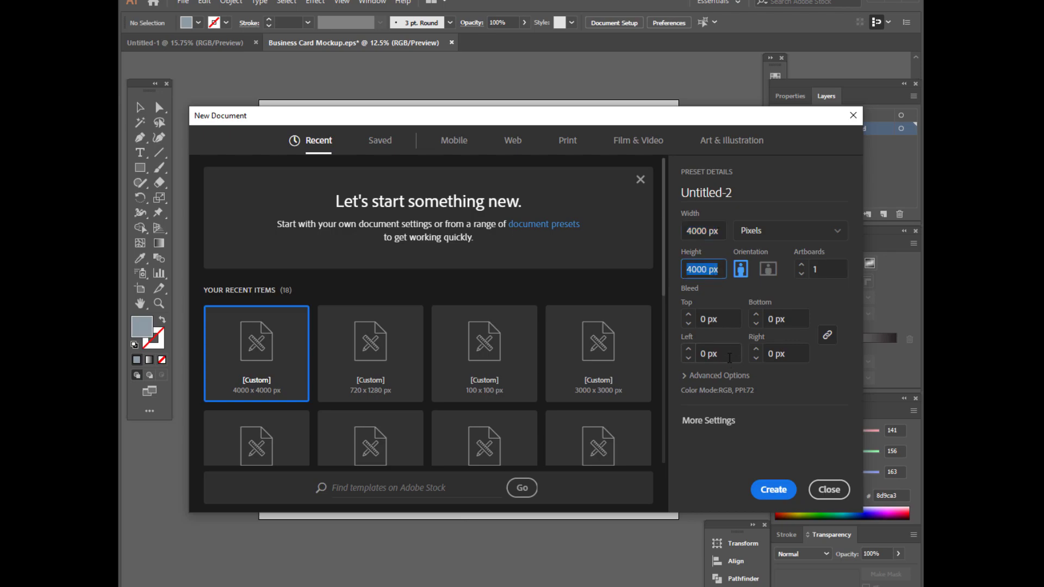
pyautogui.click(703, 376)
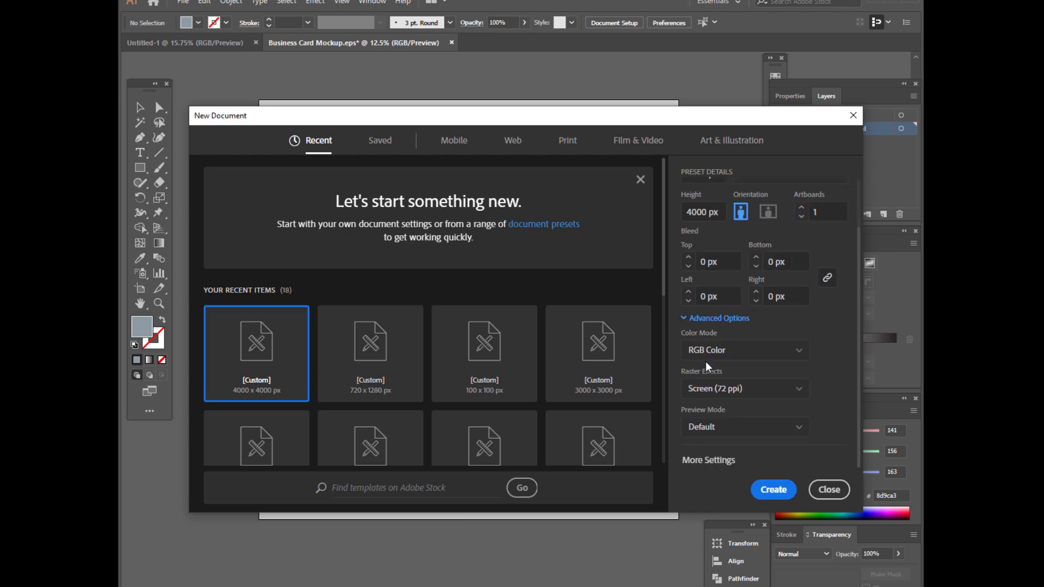
pyautogui.click(707, 355)
pyautogui.click(710, 375)
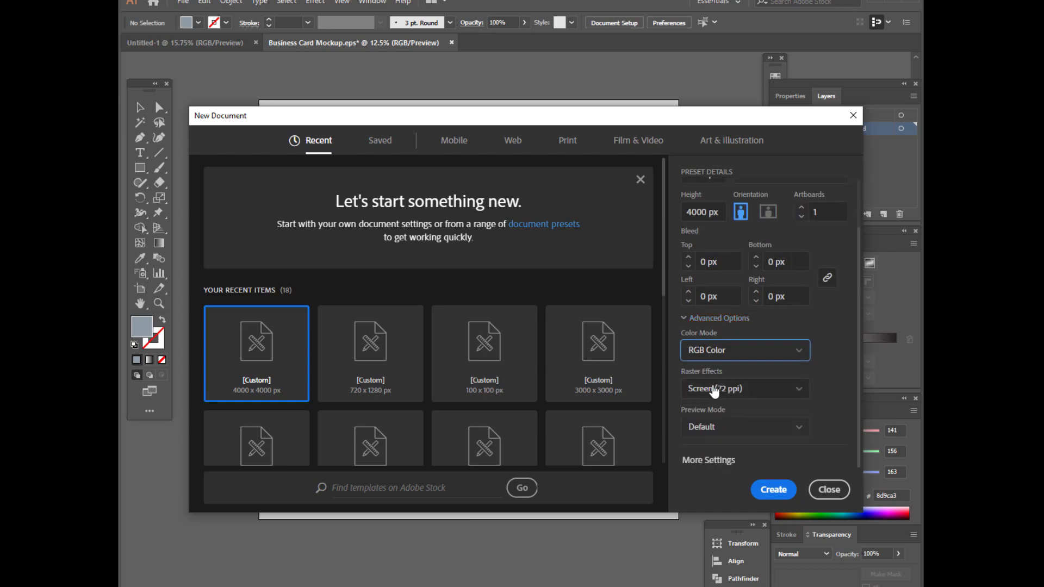
pyautogui.scroll(2, 761, 395)
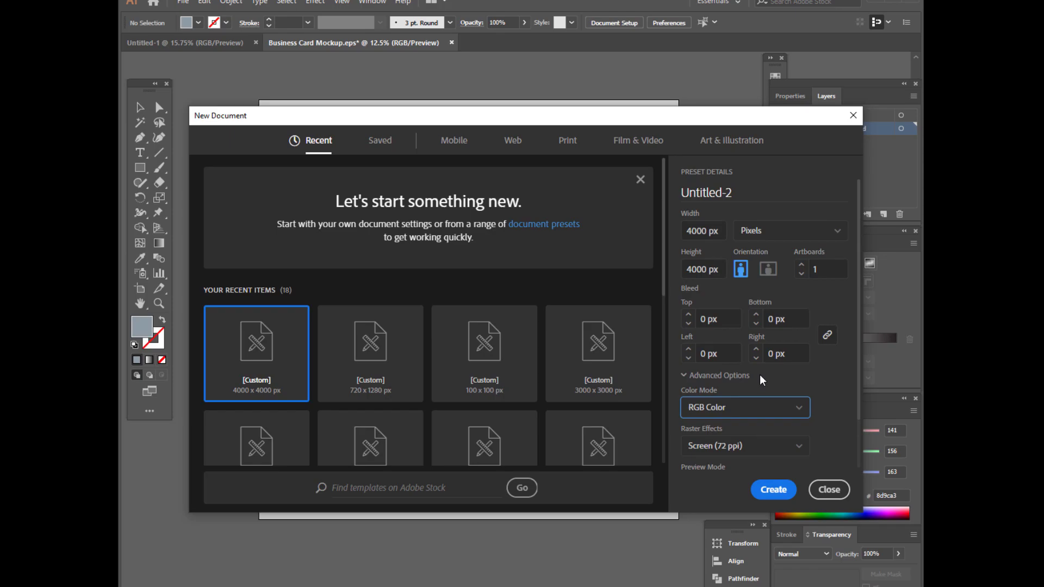
pyautogui.click(779, 496)
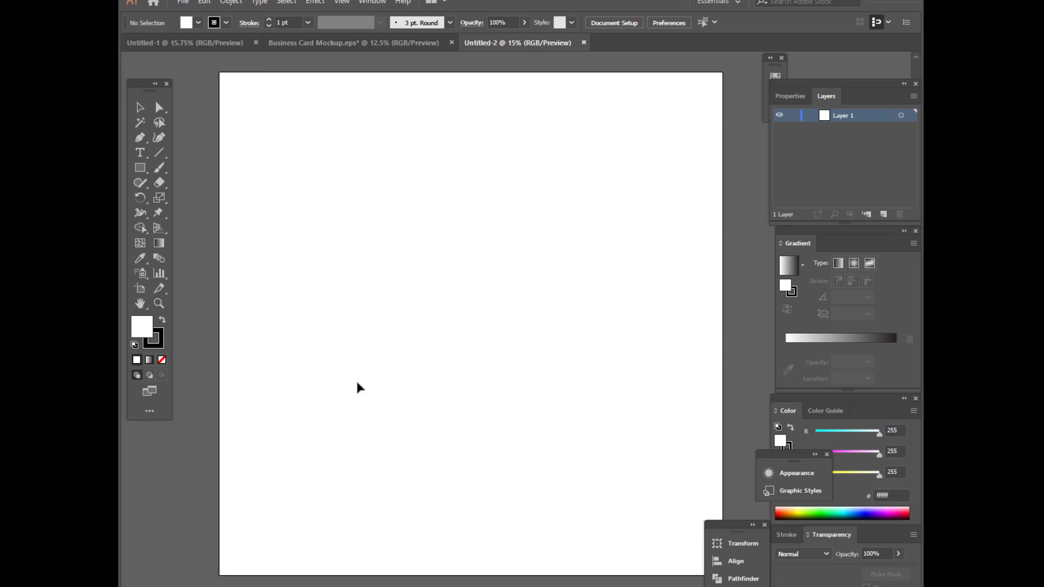
# Create a rectangle 4000 px wide and 4000 px high with the Rectangle tool.
pyautogui.rightClick(144, 170)
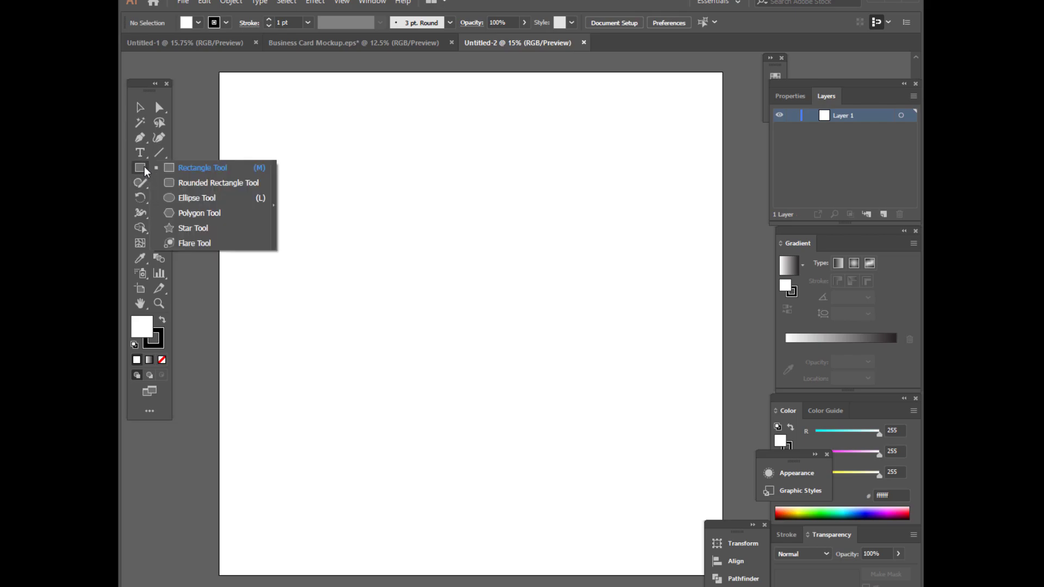
pyautogui.click(201, 172)
pyautogui.click(432, 220)
pyautogui.press('BackSpace')
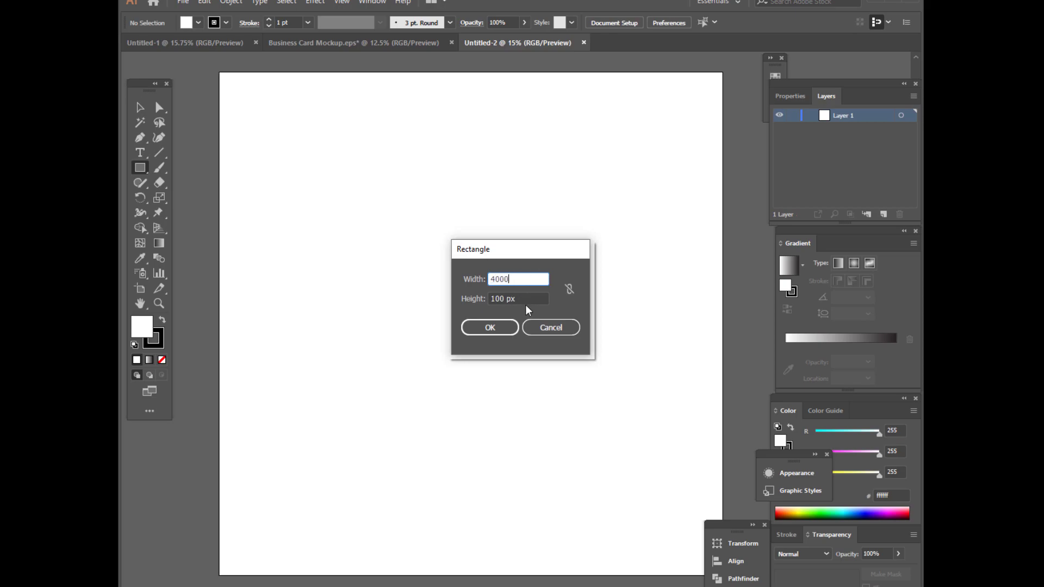
pyautogui.write('4000')
pyautogui.press('Tab')
pyautogui.press('BackSpace')
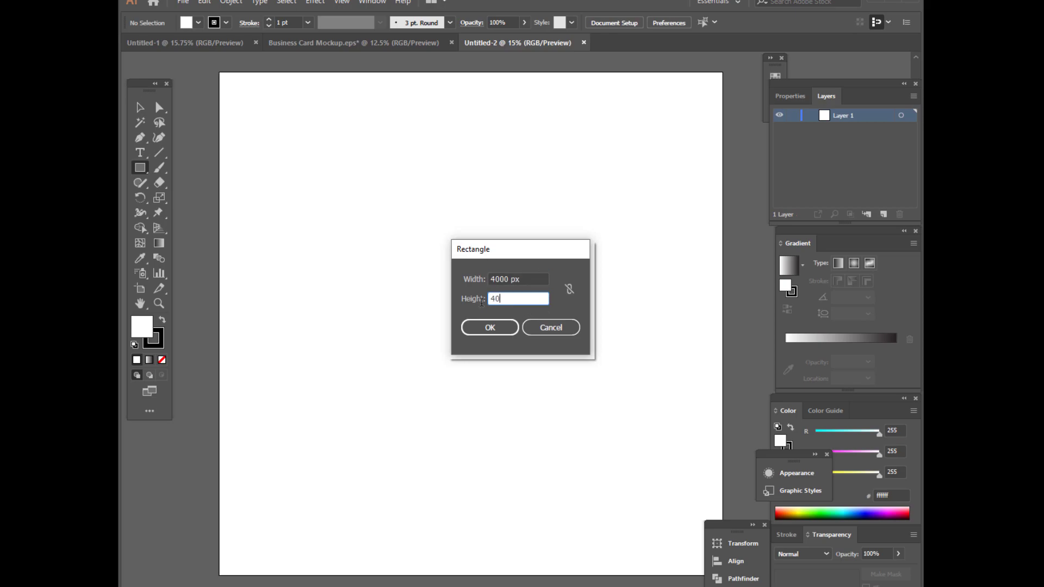
pyautogui.write('4000')
pyautogui.click(490, 327)
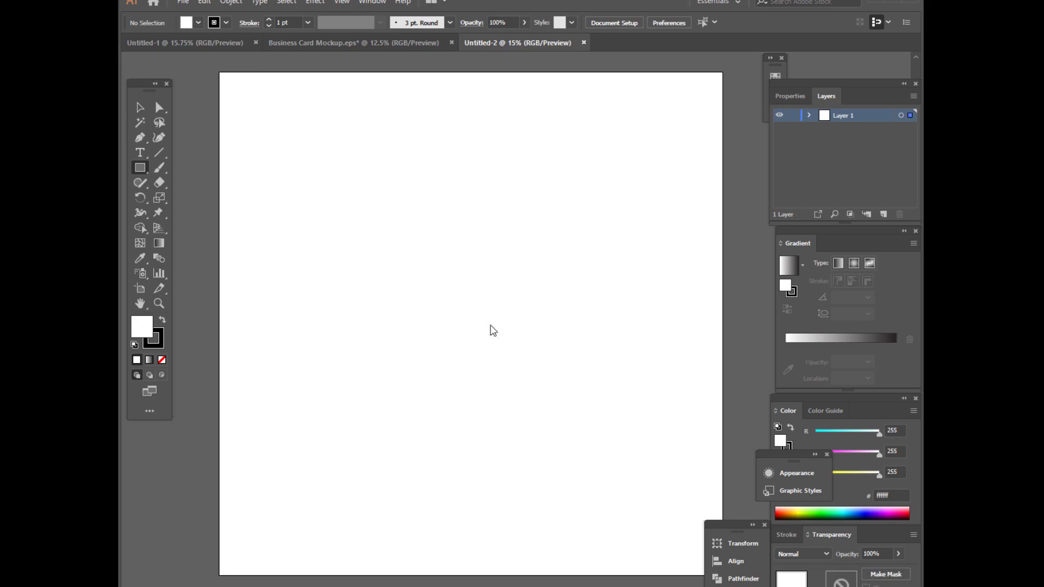
# Remove the rectangle's stroke and centre it horizontally and vertically on the artboard.
pyautogui.click(226, 23)
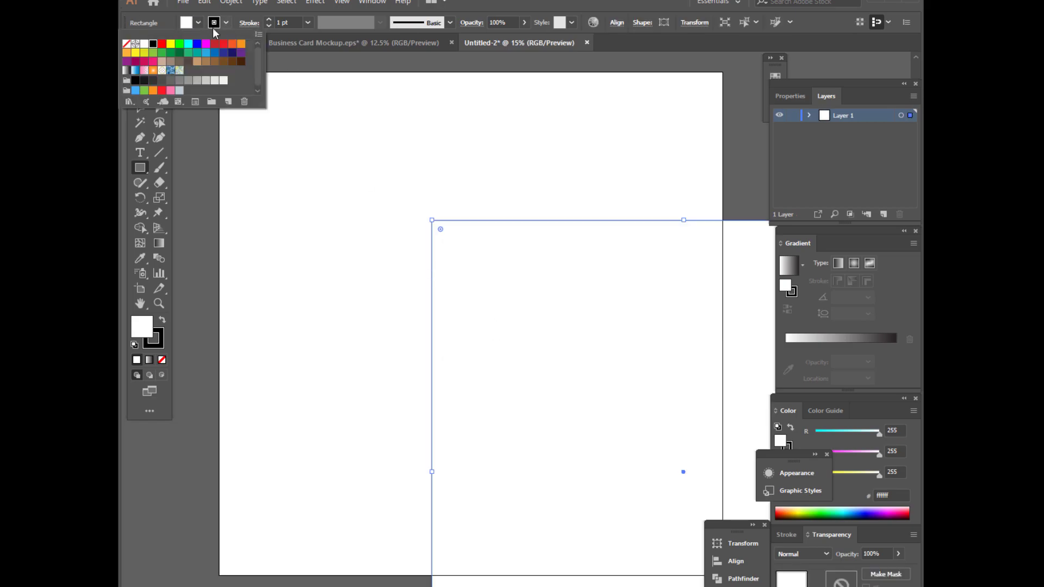
pyautogui.click(126, 45)
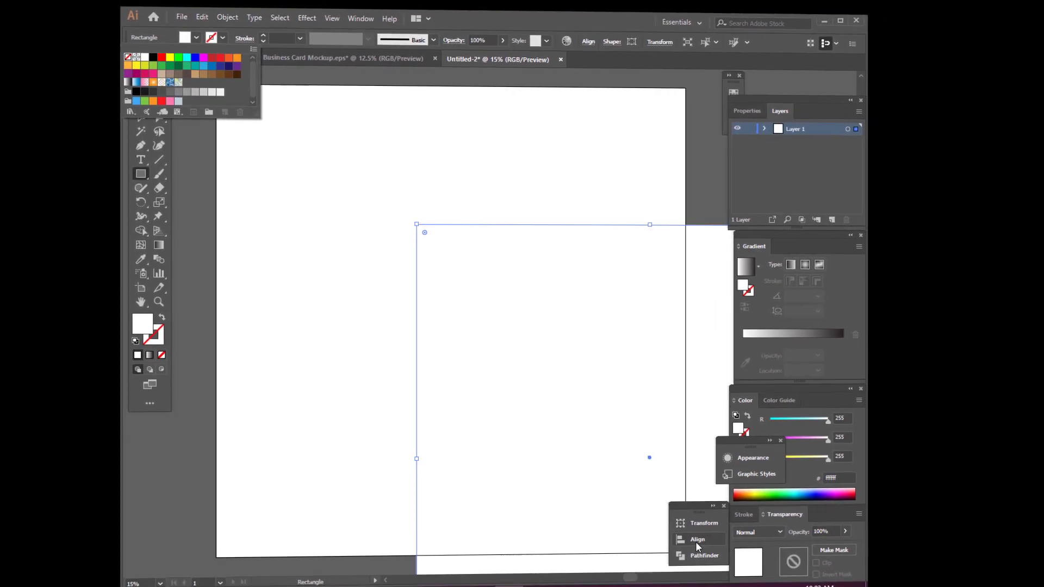
pyautogui.click(700, 541)
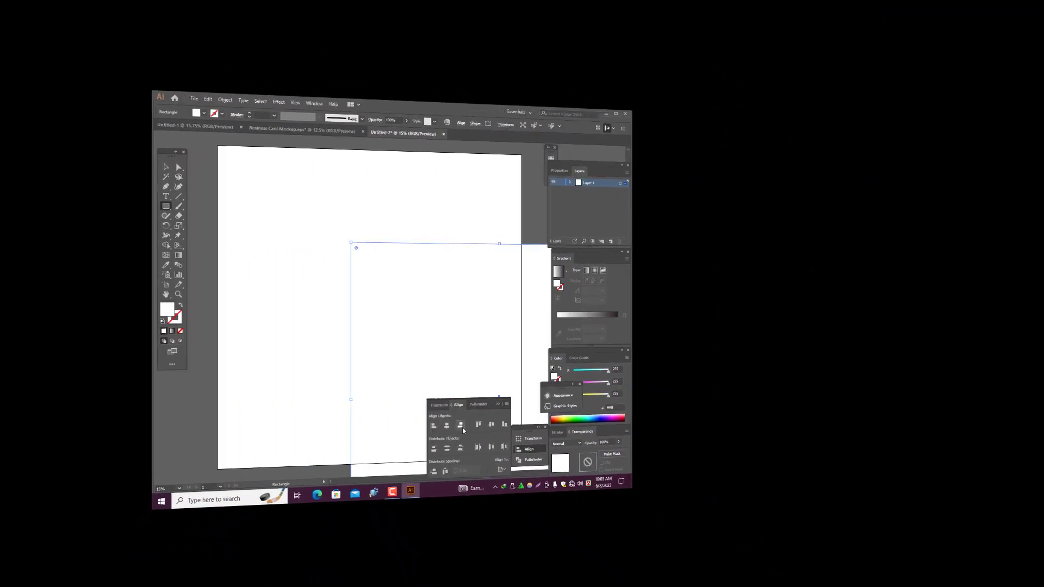
pyautogui.click(449, 428)
pyautogui.click(494, 426)
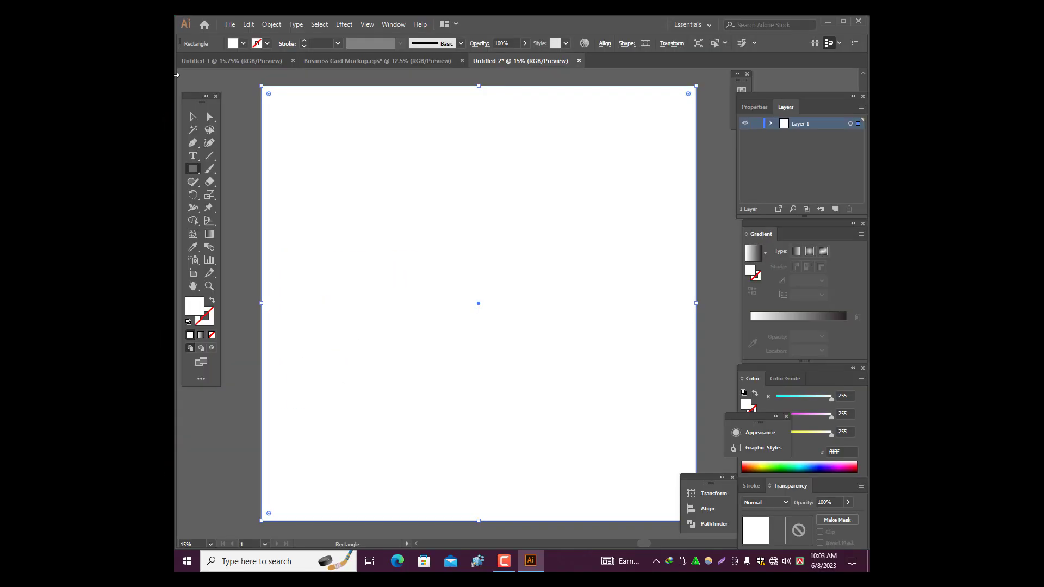
# Fill the background rectangle with light grey e6e6e6 and deselect it.
pyautogui.press('v')
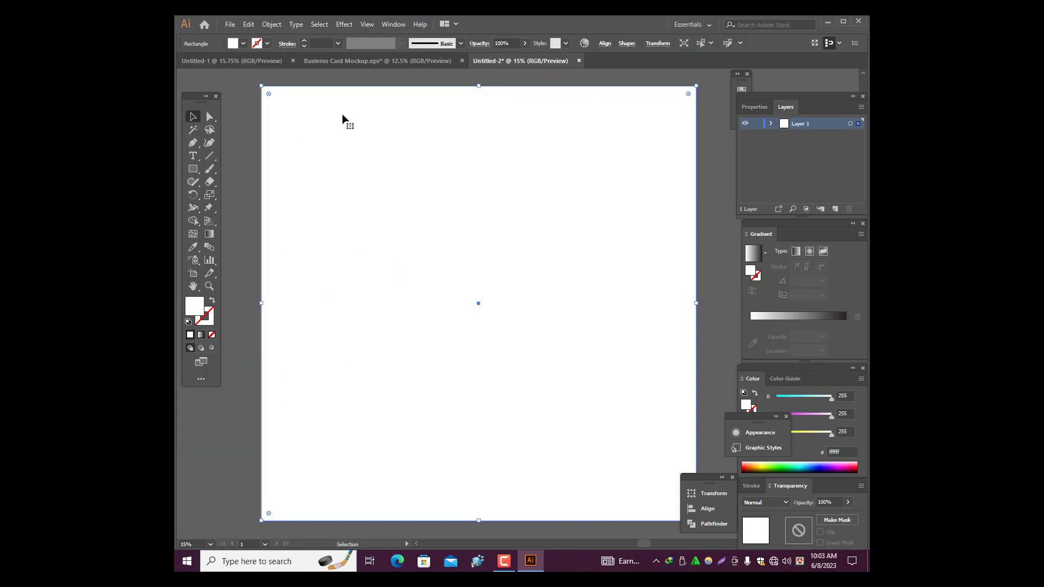
pyautogui.click(244, 43)
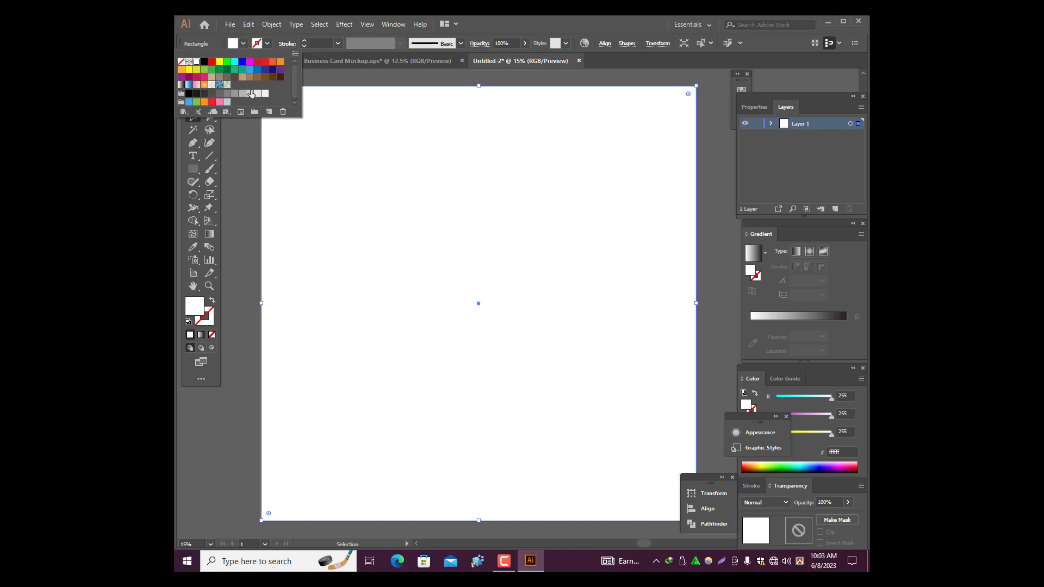
pyautogui.click(256, 94)
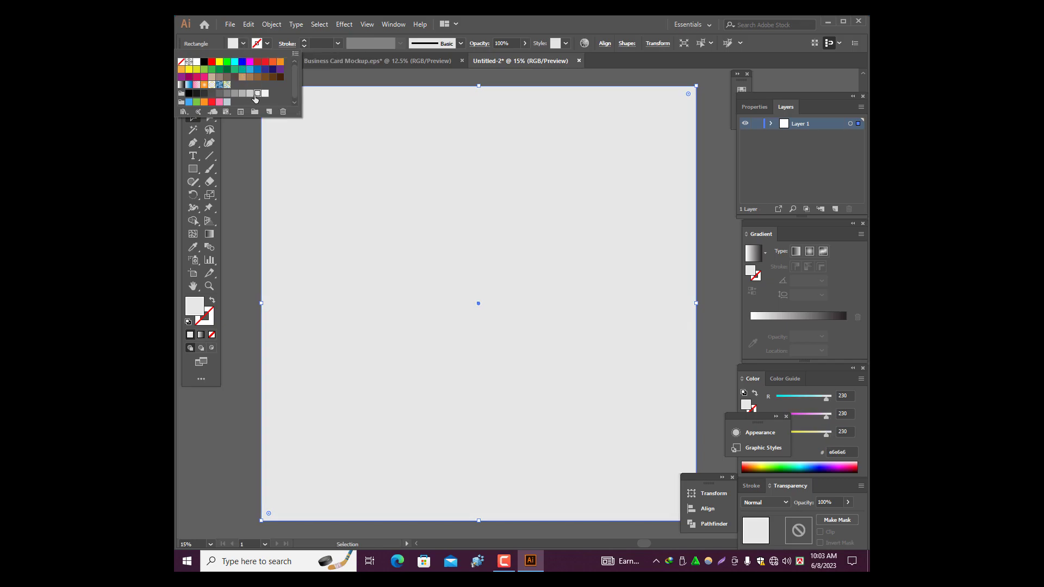
pyautogui.click(247, 135)
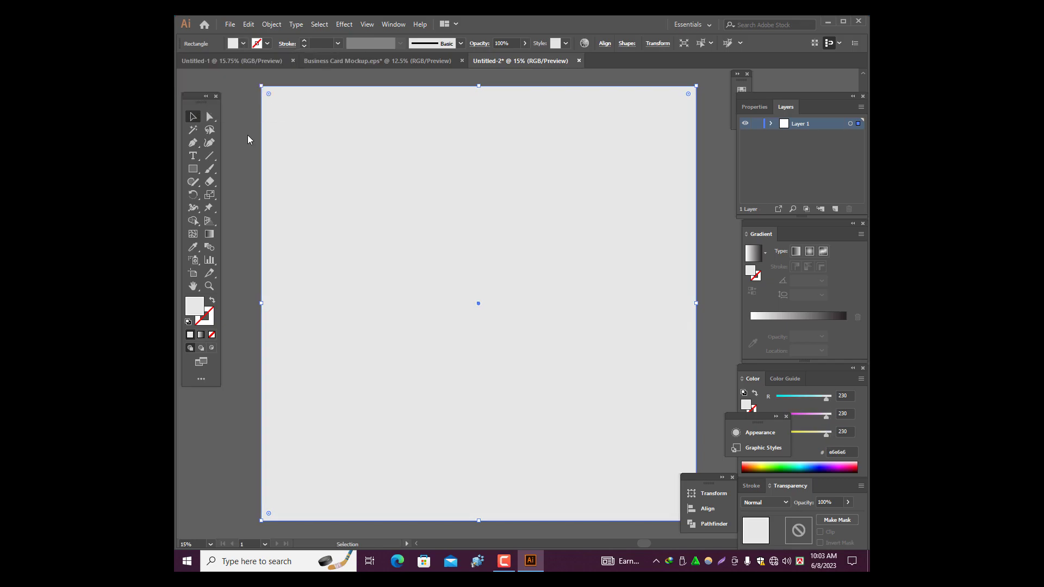
pyautogui.press('a')
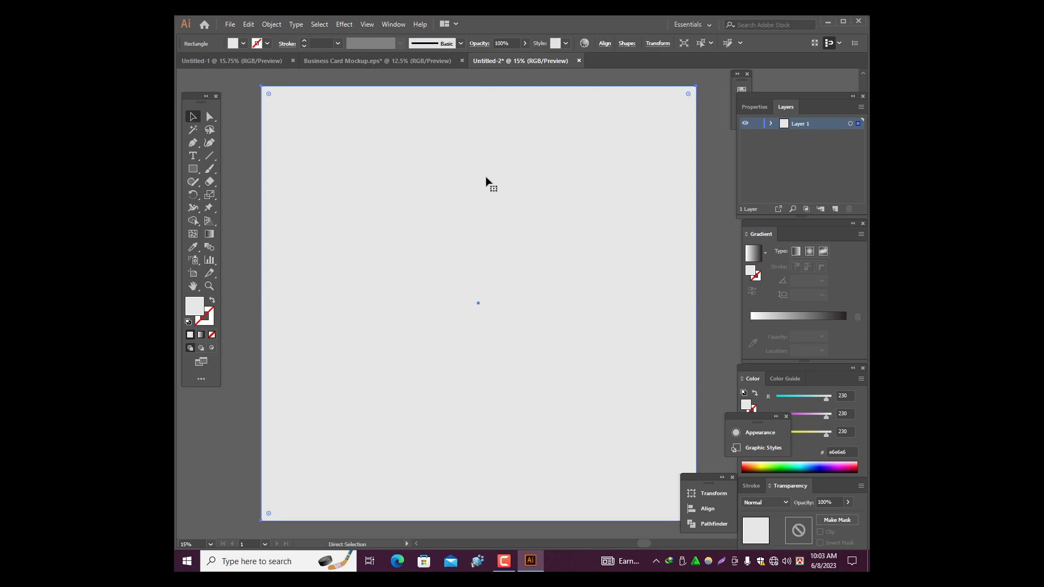
pyautogui.hotkey('ctrl', 'shift', 'a')
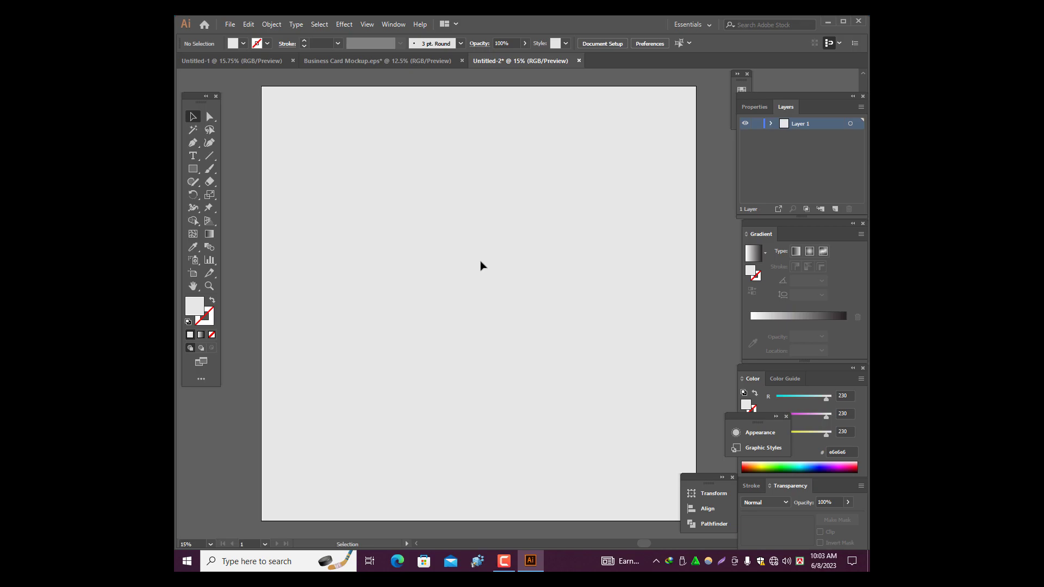
pyautogui.scroll(-2, 538, 293)
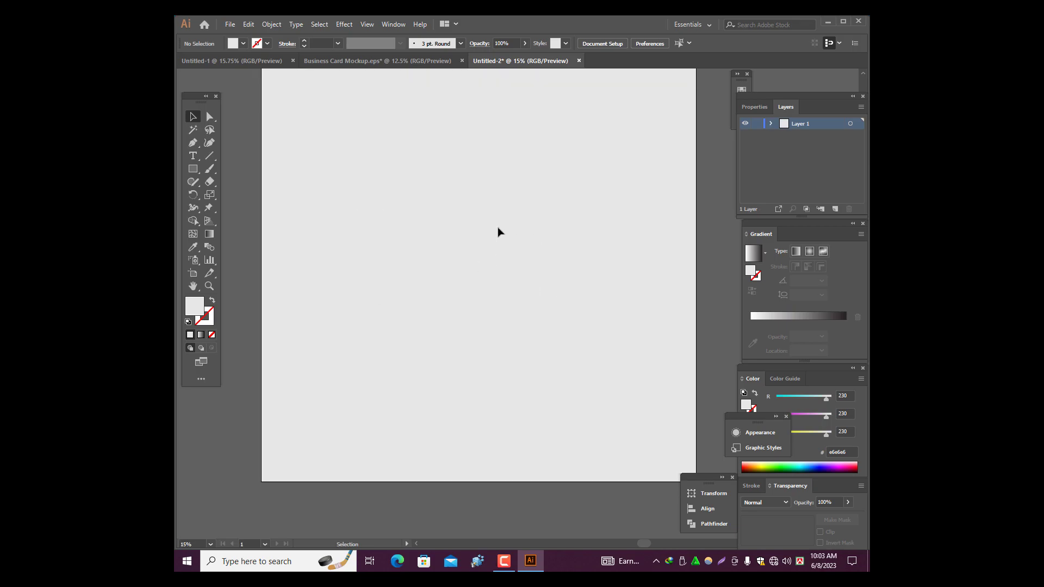
pyautogui.scroll(2, 521, 234)
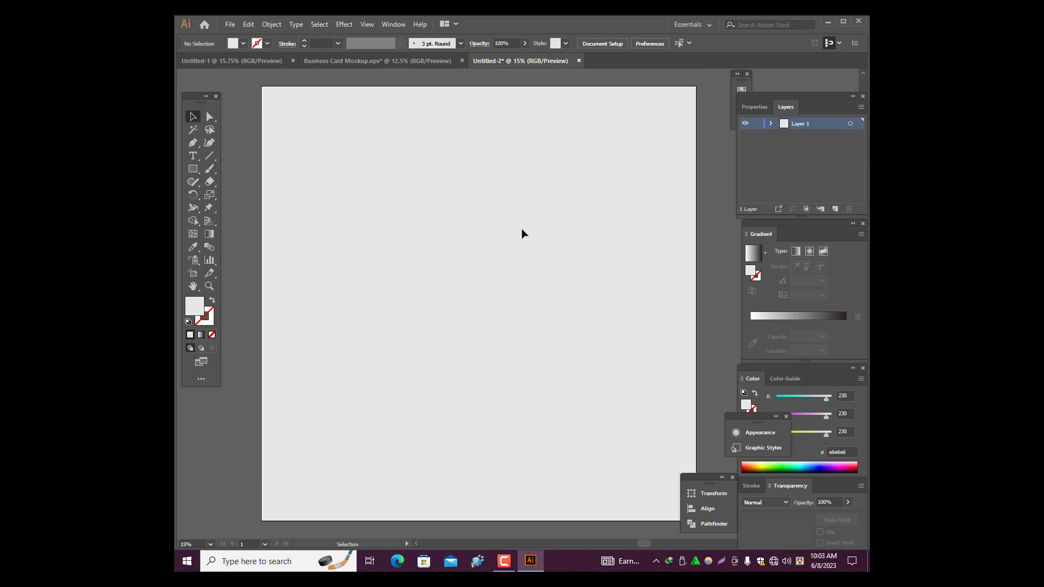
pyautogui.click(407, 60)
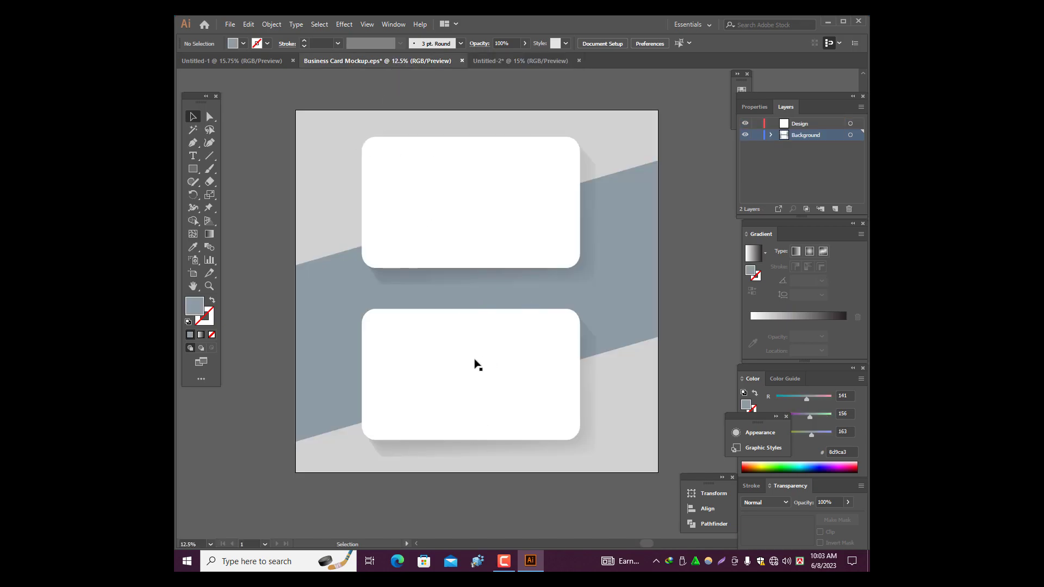
pyautogui.click(508, 61)
pyautogui.click(190, 167)
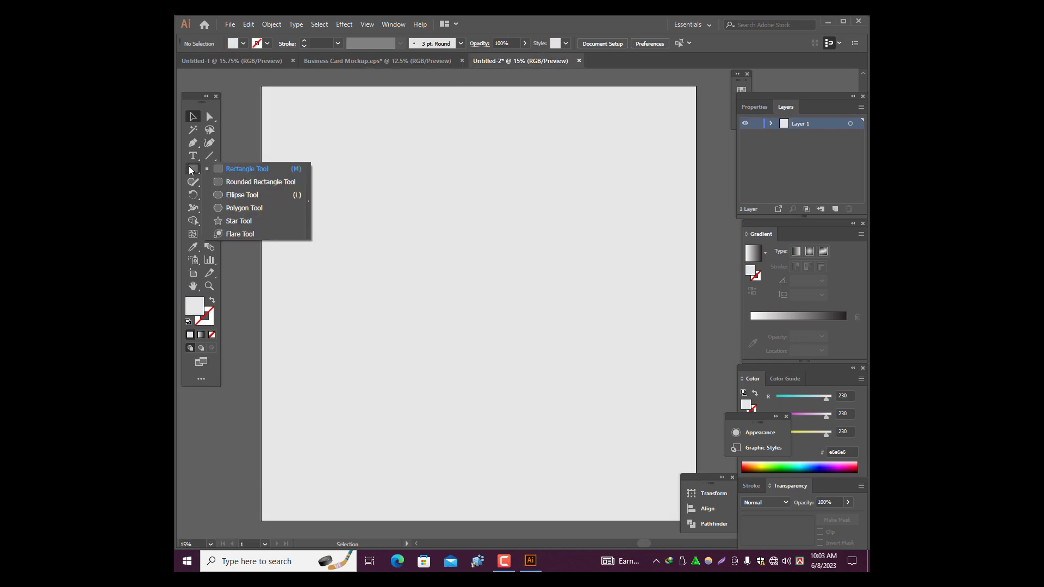
pyautogui.click(267, 187)
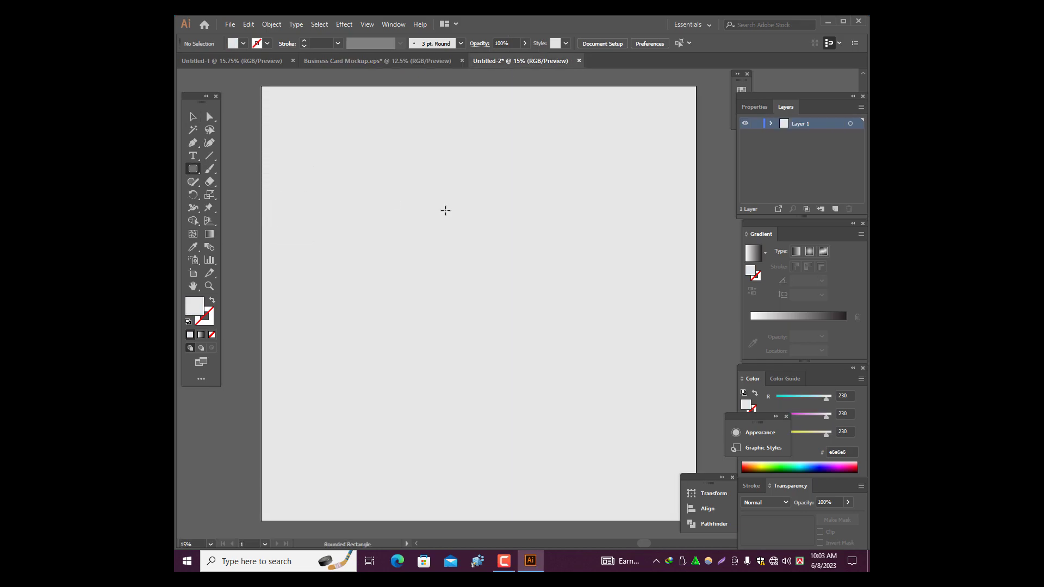
pyautogui.click(446, 211)
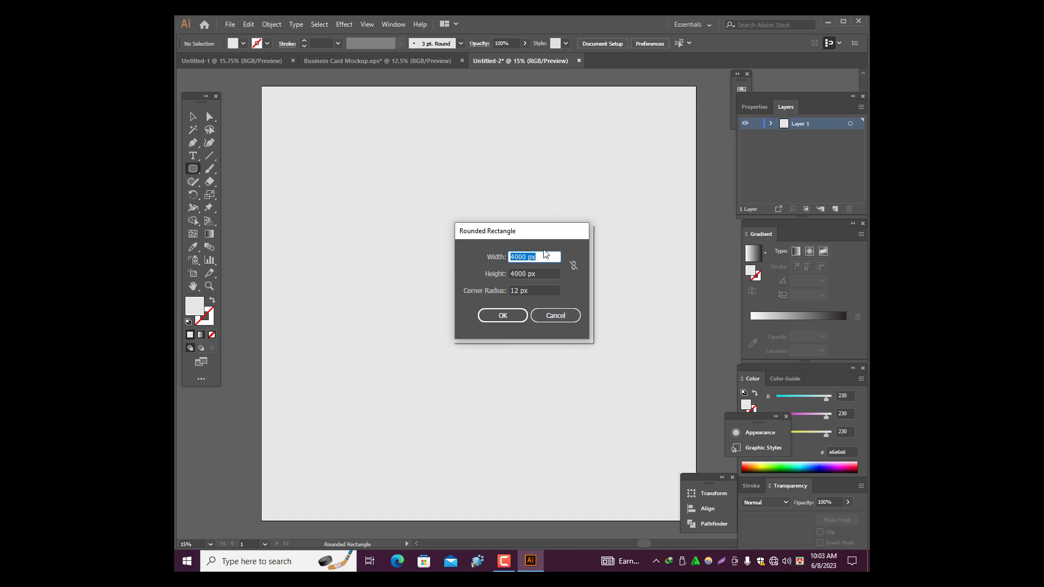
pyautogui.click(557, 312)
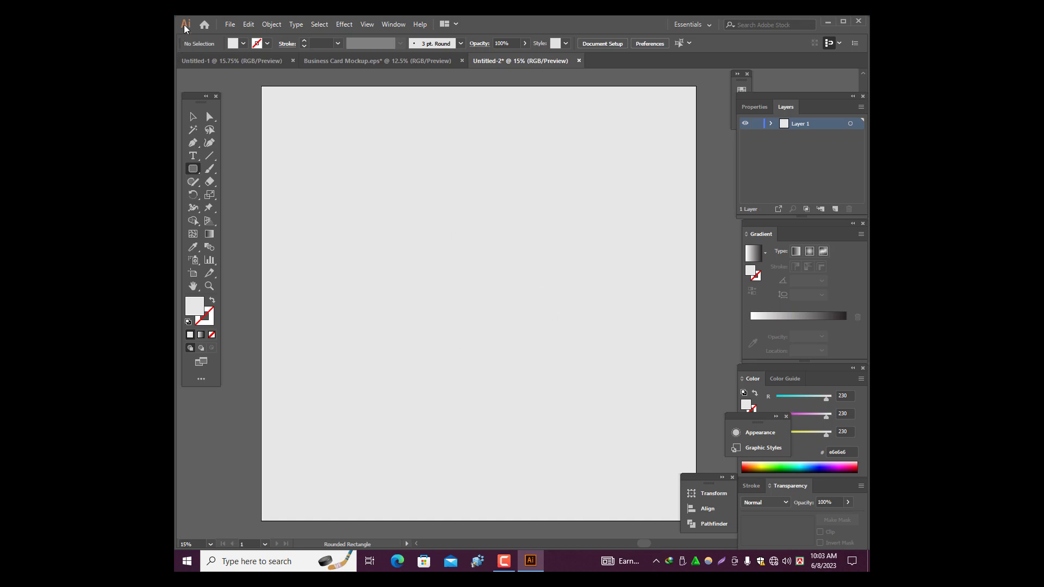
# Create a new landscape document measured in inches, 3.5 in wide, with business card proportions.
pyautogui.click(228, 25)
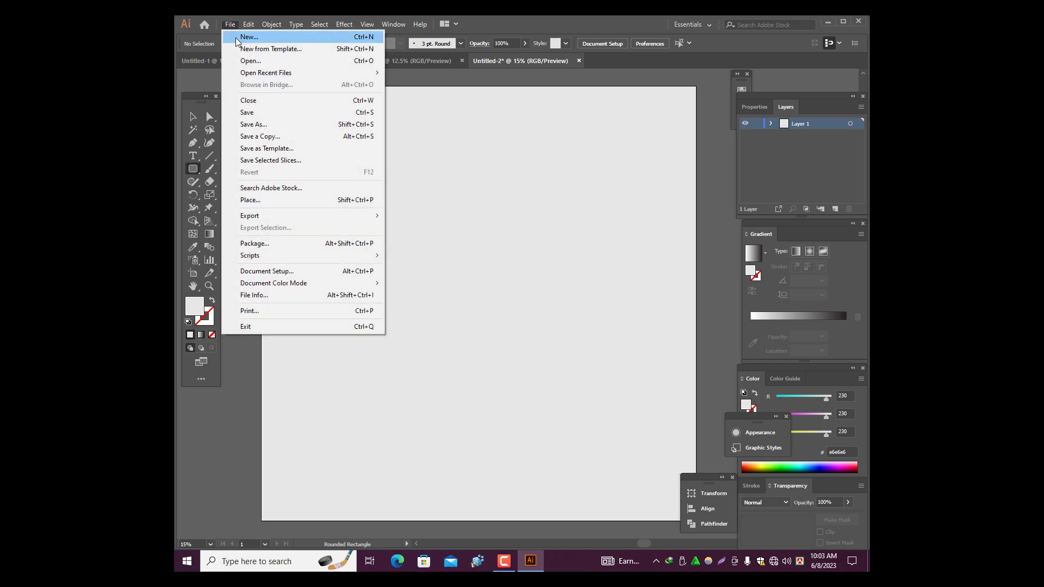
pyautogui.click(237, 42)
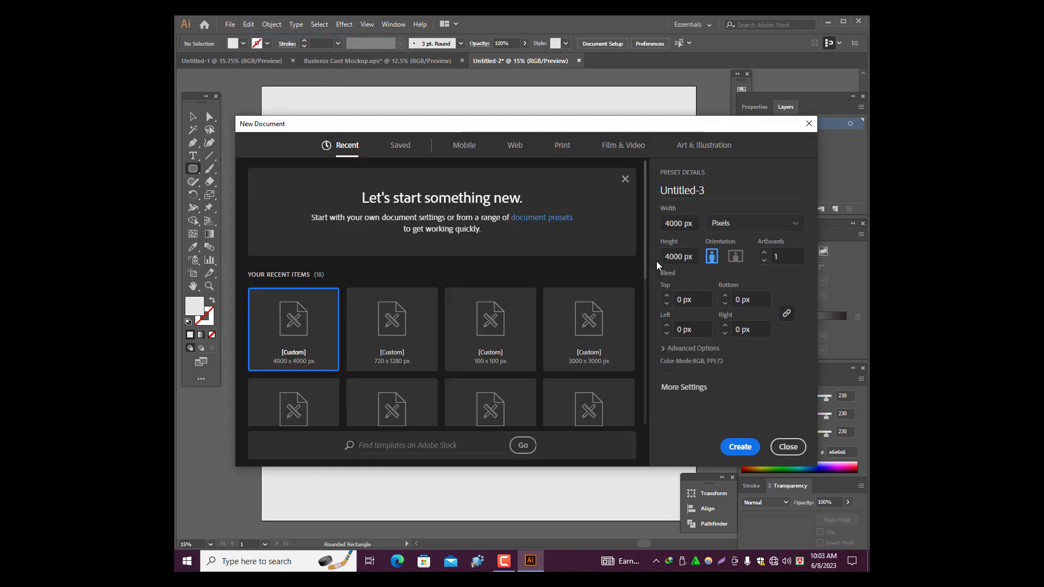
pyautogui.moveTo(698, 224); pyautogui.dragTo(659, 226)
pyautogui.click(775, 227)
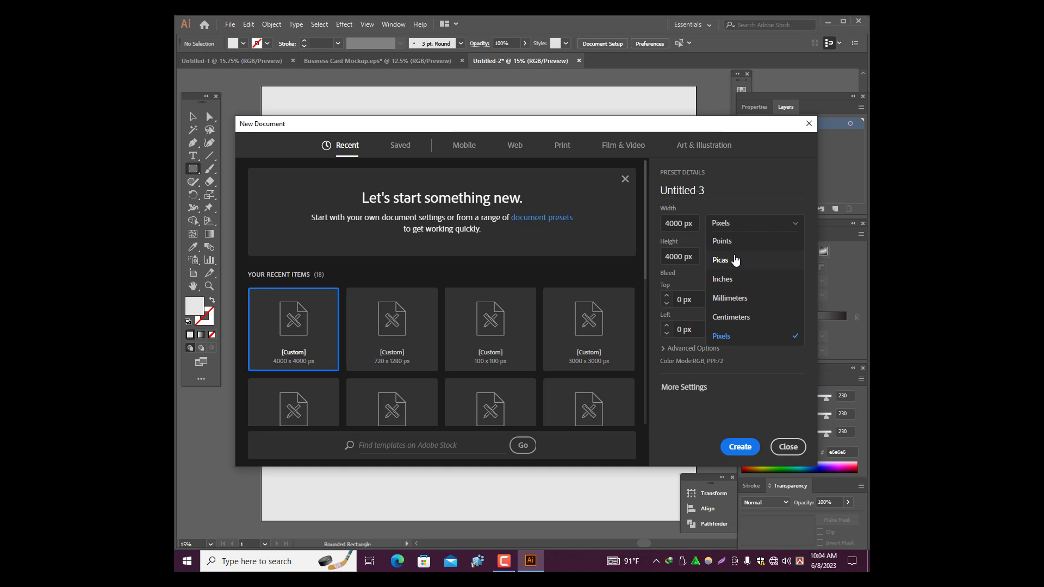
pyautogui.click(726, 279)
pyautogui.moveTo(700, 224); pyautogui.dragTo(656, 228)
pyautogui.press('BackSpace')
pyautogui.write('3.5')
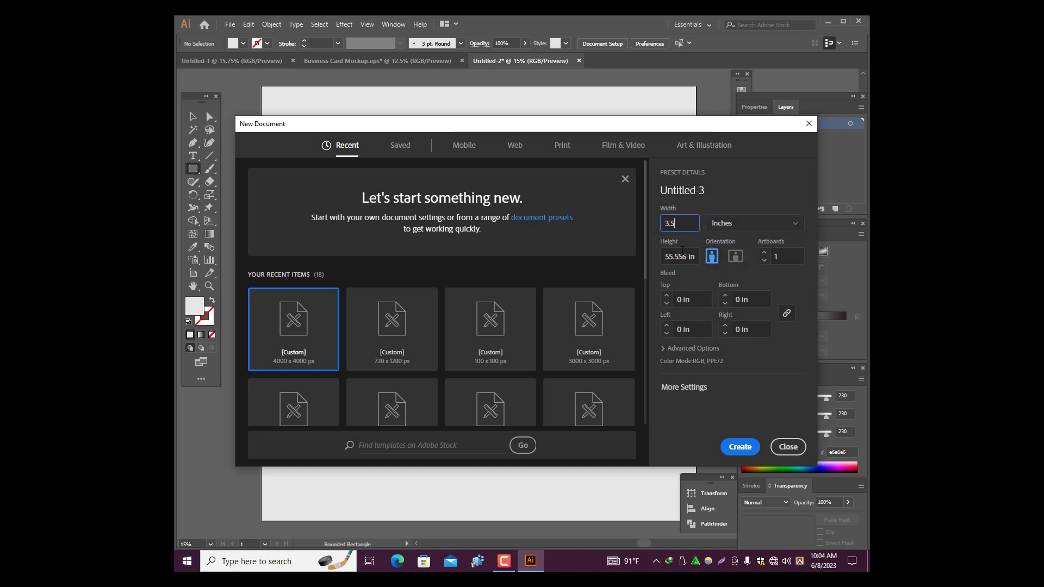
pyautogui.press('Tab')
pyautogui.press('BackSpace')
pyautogui.click(740, 449)
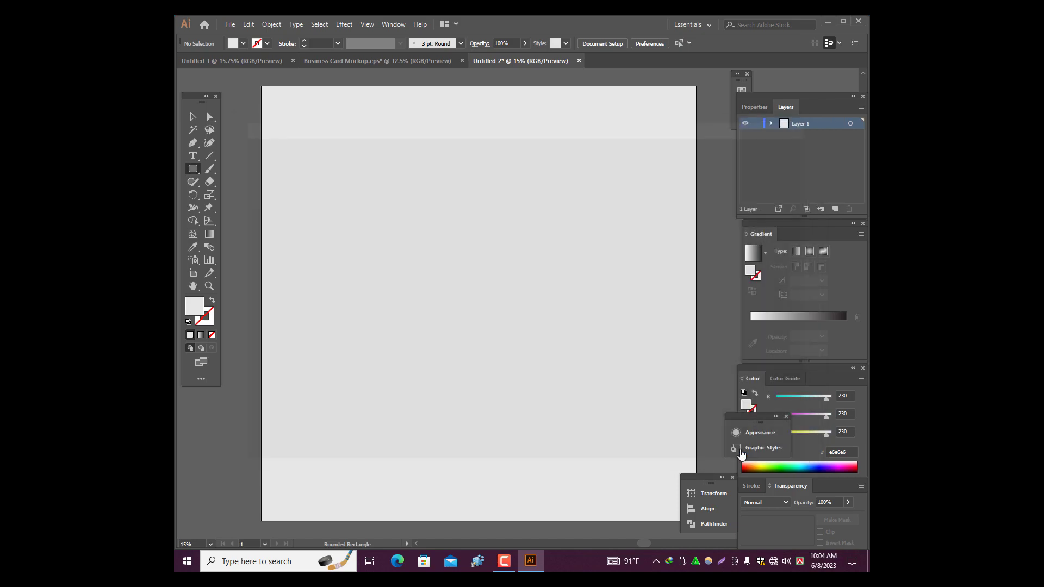
# Set the stroke to none and make the white fill active for new shapes.
pyautogui.scroll(-2, 618, 334)
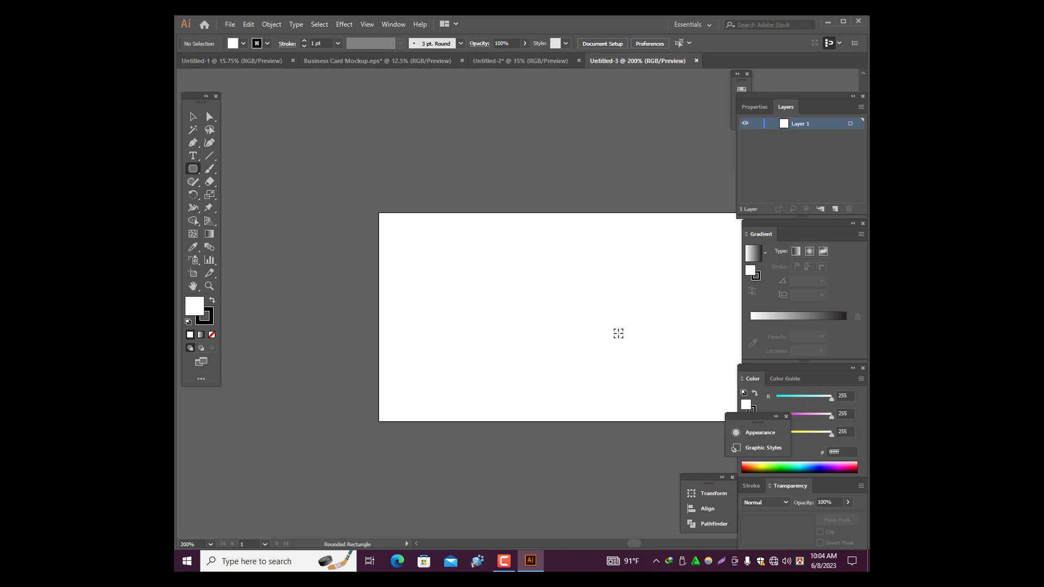
pyautogui.hscroll(4, 619, 333)
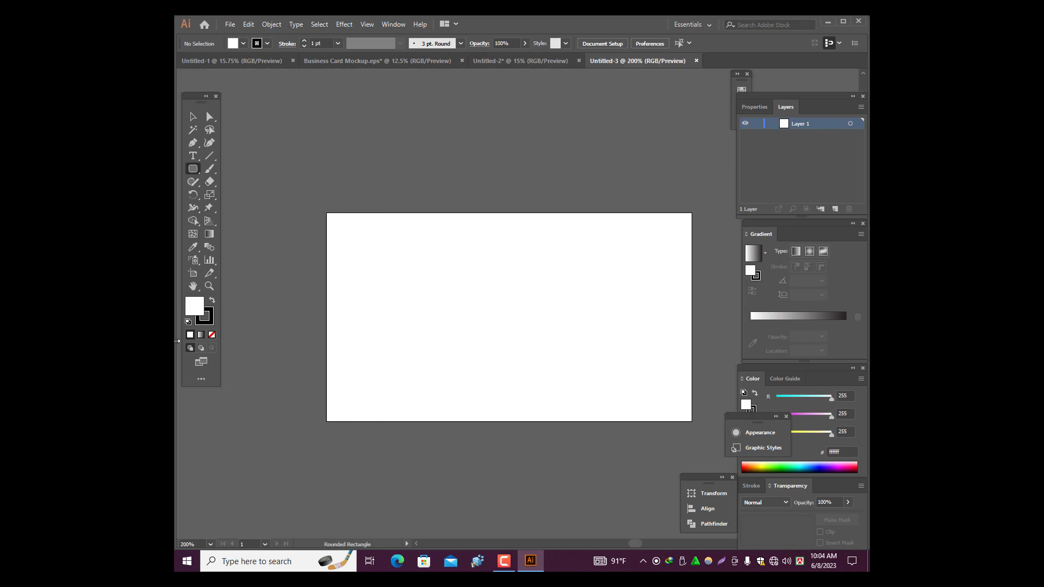
pyautogui.click(210, 325)
pyautogui.click(212, 334)
pyautogui.click(198, 308)
# Create a rounded rectangle 3.5 in wide and 2 in high with the Rounded Rectangle tool.
pyautogui.click(193, 169)
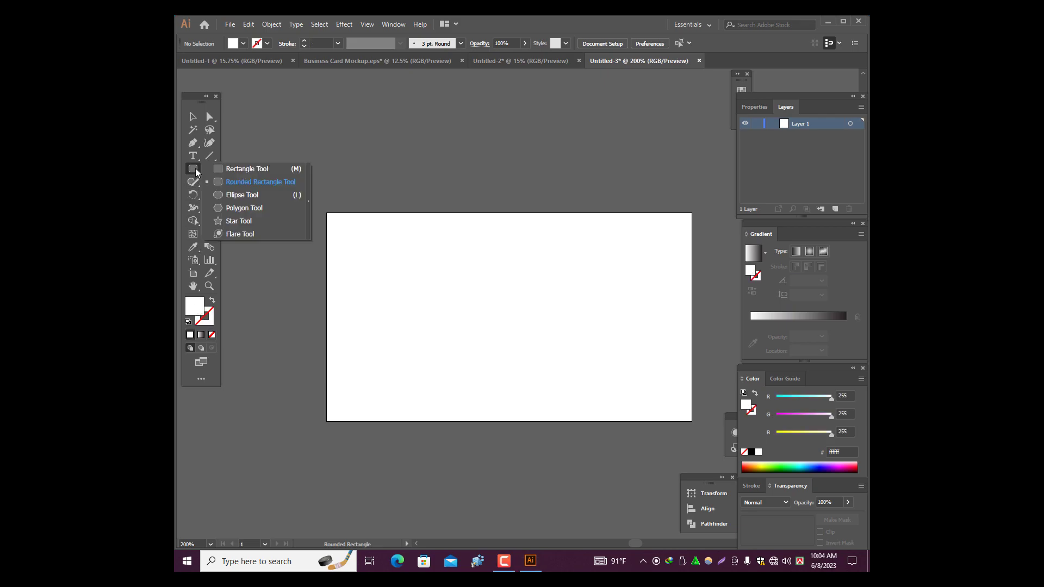
pyautogui.click(236, 183)
pyautogui.click(448, 194)
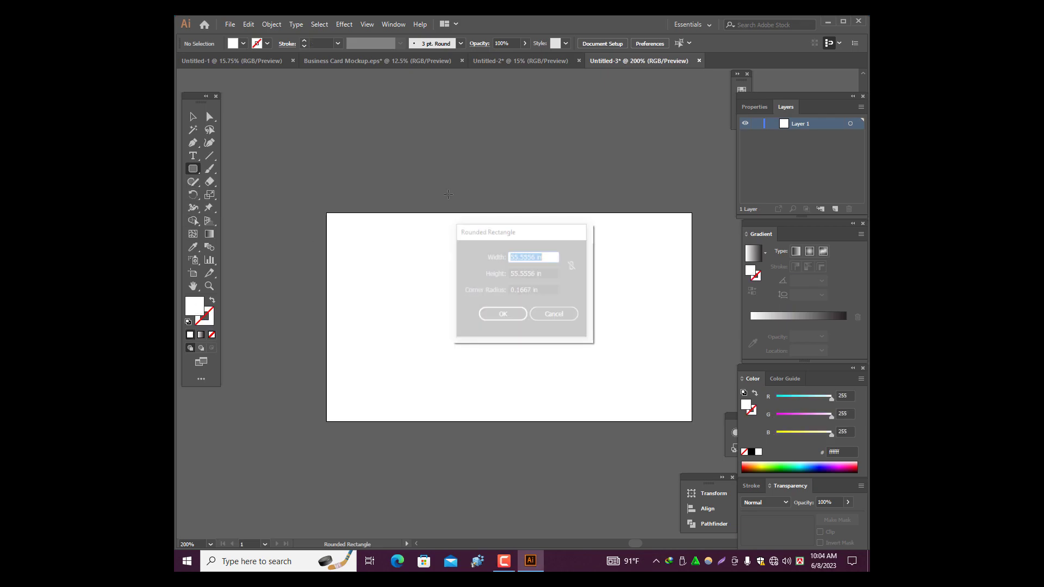
pyautogui.press('BackSpace')
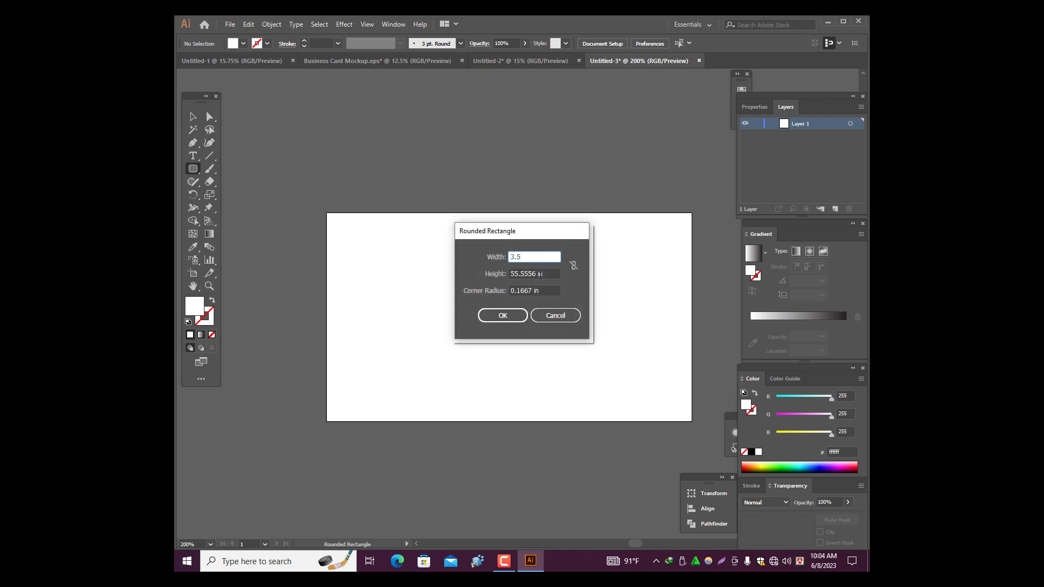
pyautogui.write('3.5')
pyautogui.press('Tab')
pyautogui.press('BackSpace')
pyautogui.write('2')
pyautogui.click(502, 315)
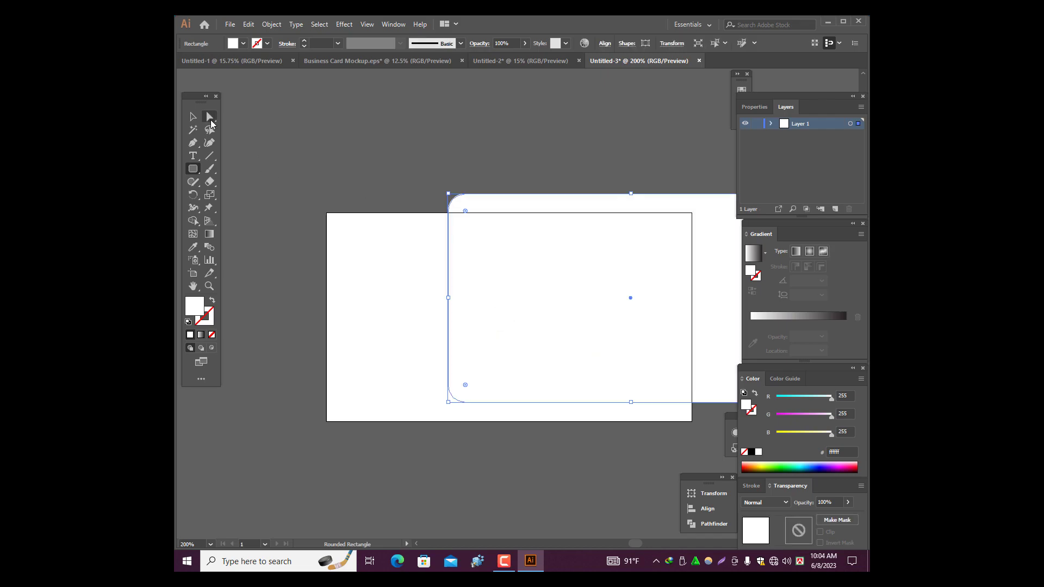
# Move the rounded rectangle off the artboard into the empty area above it.
pyautogui.click(192, 117)
pyautogui.scroll(1, 565, 288)
pyautogui.moveTo(561, 281); pyautogui.dragTo(426, 201)
pyautogui.scroll(2, 494, 285)
pyautogui.moveTo(495, 284); pyautogui.dragTo(498, 183)
pyautogui.scroll(1, 501, 185)
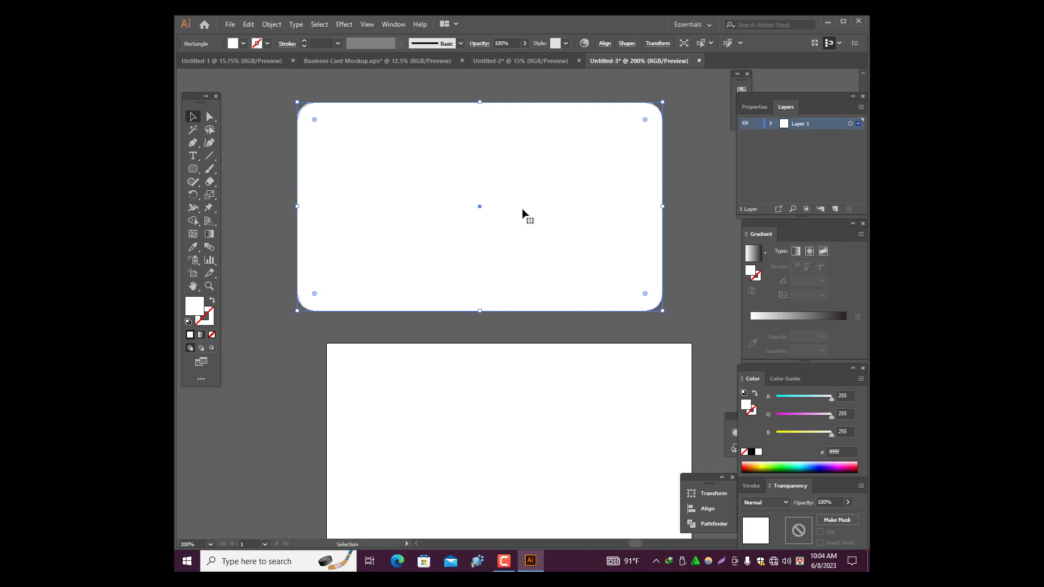
# Transfer the rounded rectangle from the Untitled-3 document to the Untitled-2 document, placing it near the middle of the grey background.
pyautogui.click(528, 63)
pyautogui.click(634, 61)
pyautogui.click(555, 62)
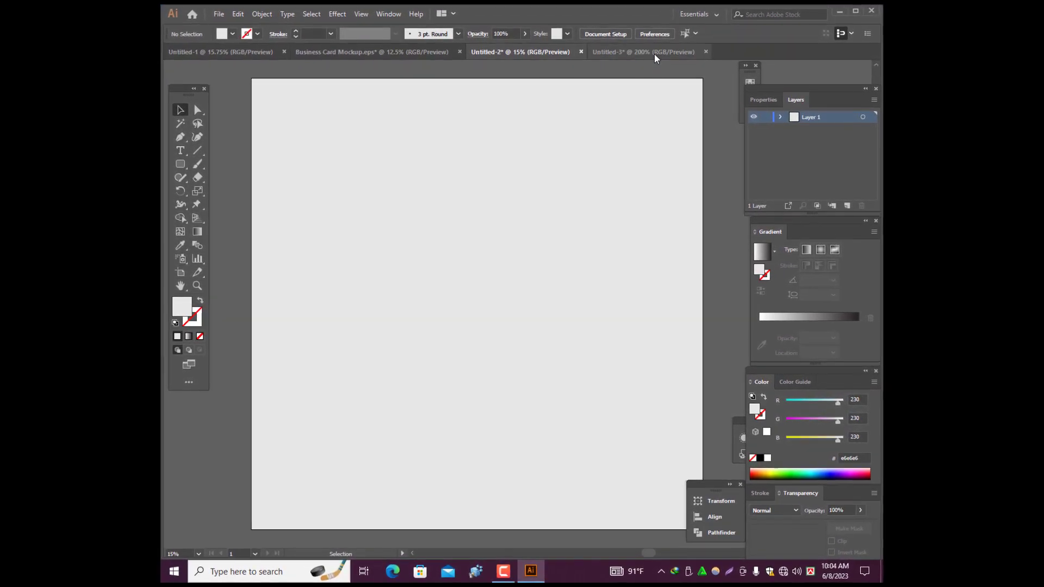
pyautogui.click(642, 61)
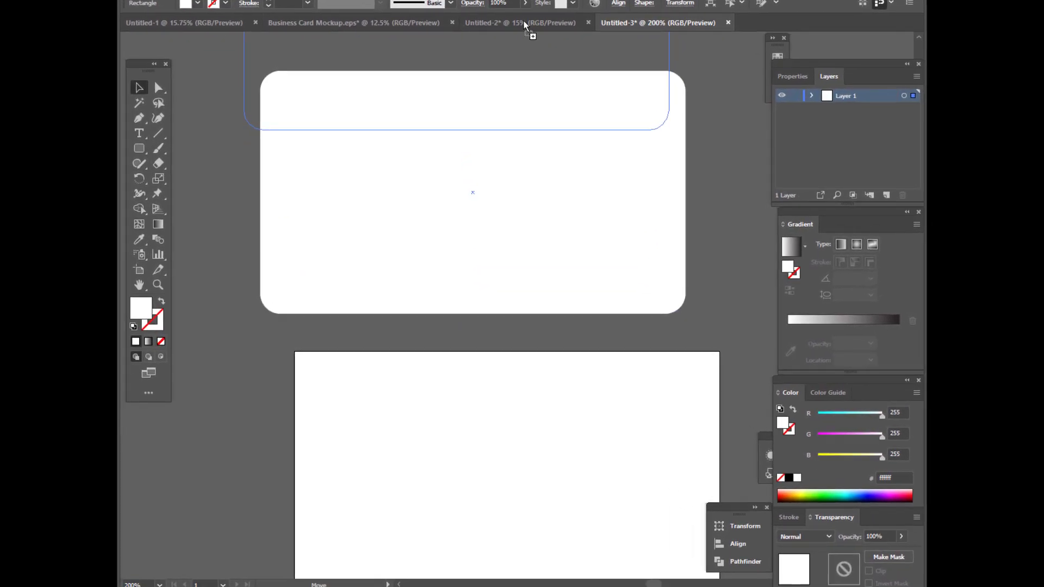
pyautogui.click(529, 47)
pyautogui.moveTo(519, 114); pyautogui.dragTo(479, 353)
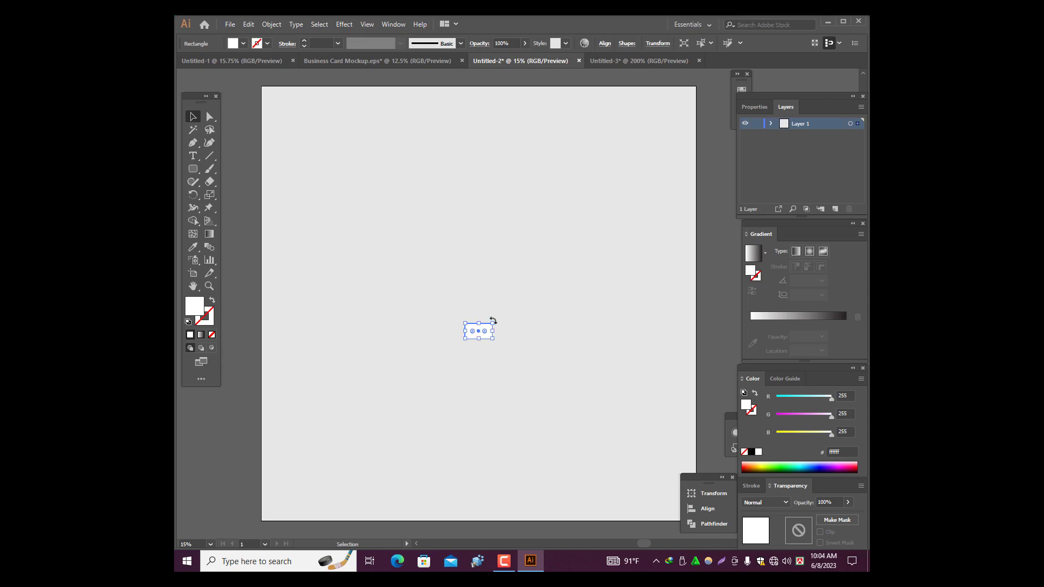
# Enlarge the card shape proportionally from its centre to a little over half the artboard's width.
pyautogui.moveTo(493, 322); pyautogui.dragTo(565, 278)
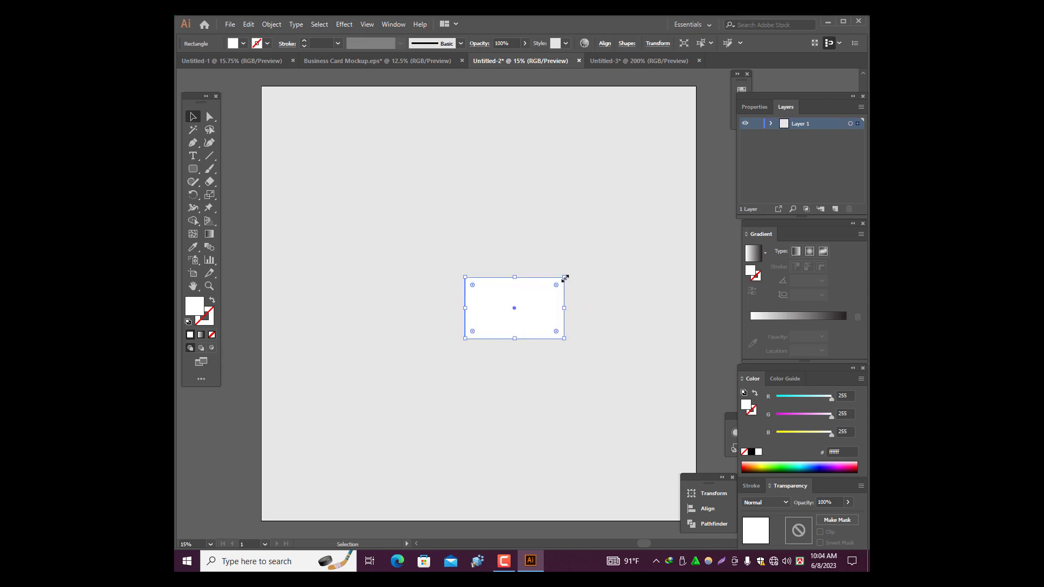
pyautogui.hotkey('ctrl', 'z')
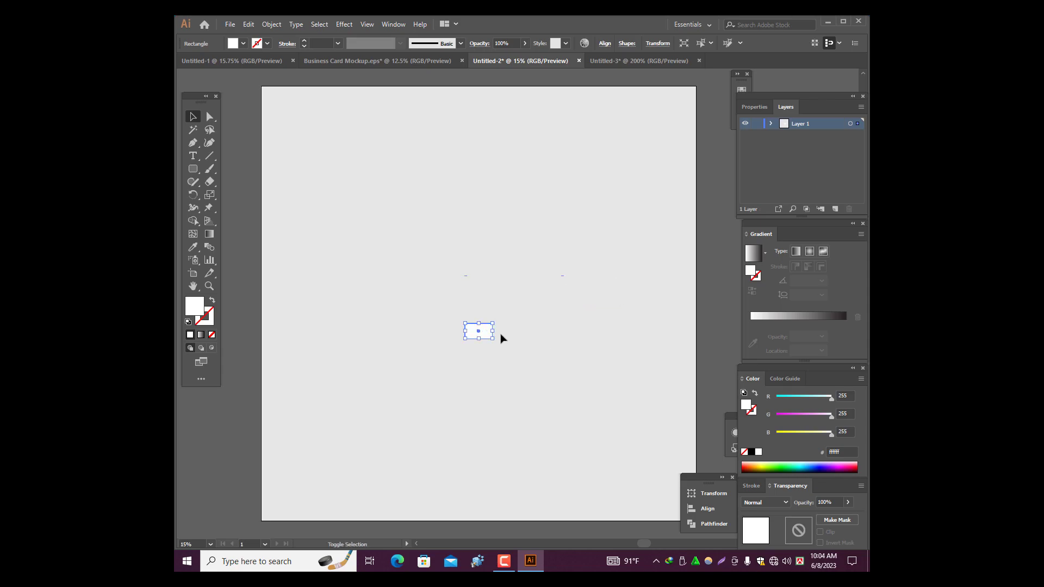
pyautogui.moveTo(493, 338); pyautogui.dragTo(602, 401)
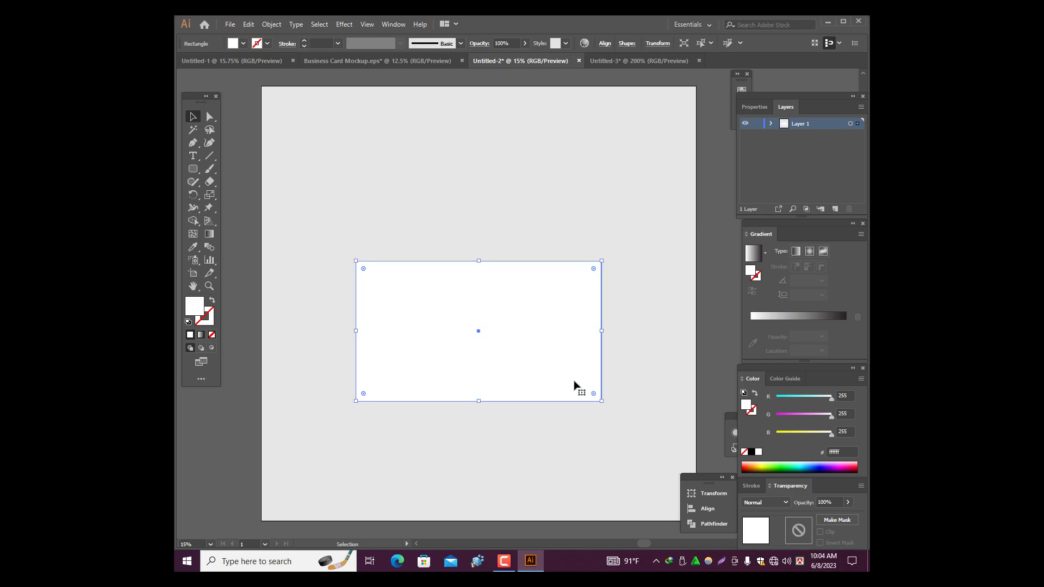
# Move the card shape to the upper half of the artboard and make its four corners rounder.
pyautogui.scroll(1, 532, 359)
pyautogui.moveTo(532, 359); pyautogui.dragTo(526, 281)
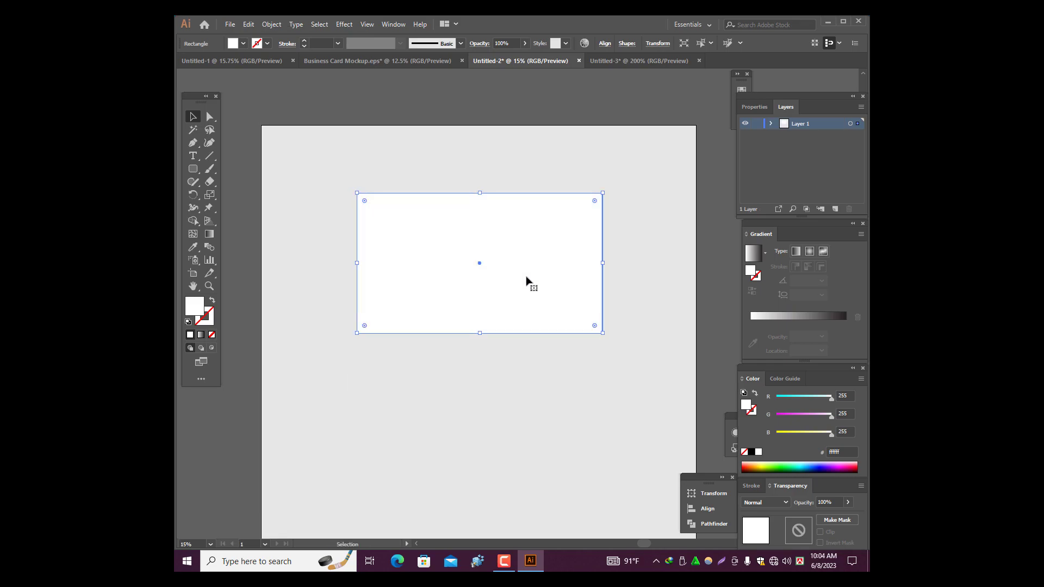
pyautogui.scroll(-1, 525, 281)
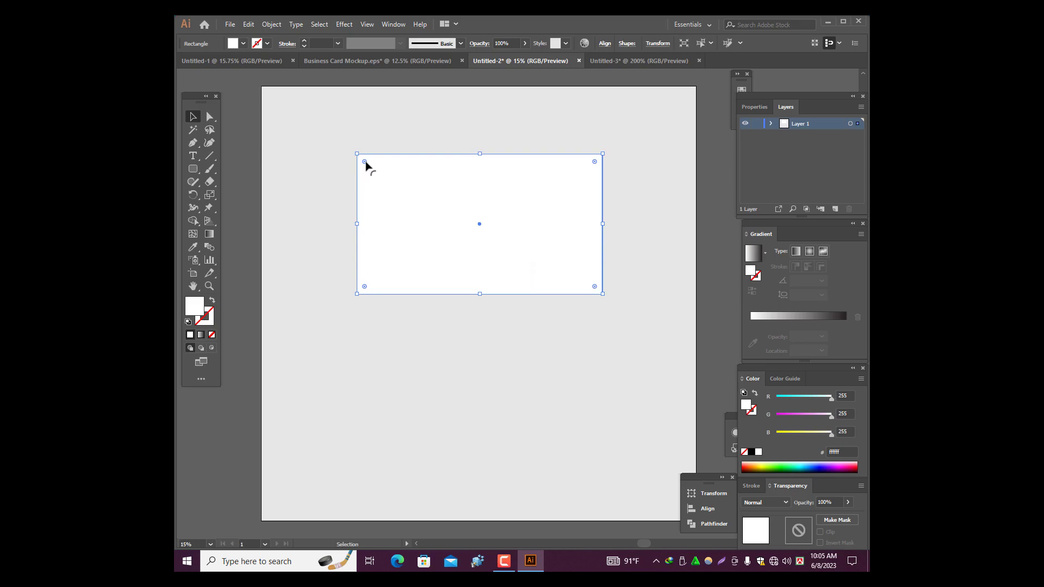
pyautogui.moveTo(364, 161); pyautogui.dragTo(370, 168)
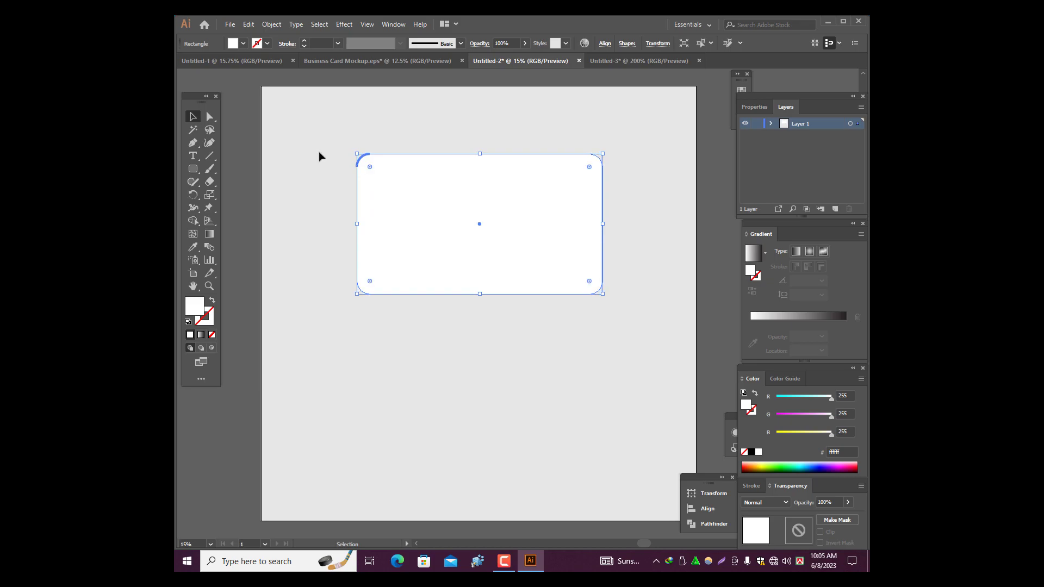
pyautogui.click(241, 116)
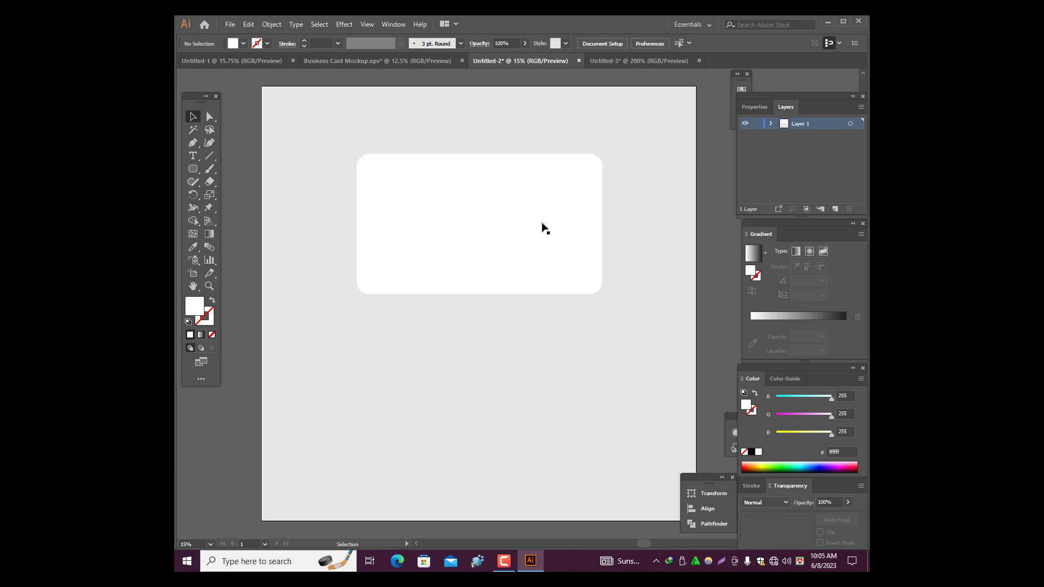
# Centre the card shape horizontally on the artboard, shift it slightly upward and deselect it.
pyautogui.click(543, 226)
pyautogui.scroll(1, 542, 225)
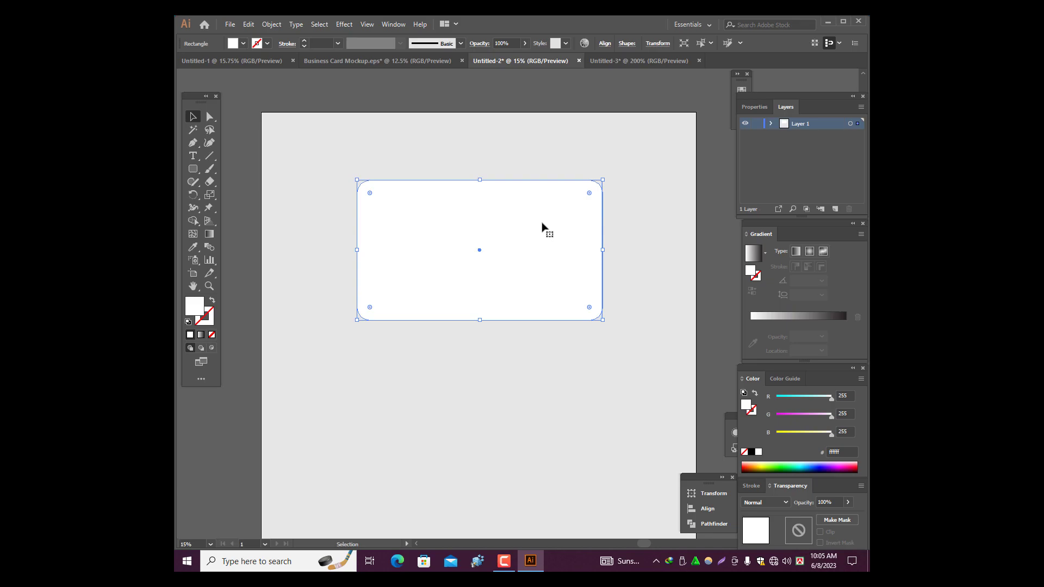
pyautogui.scroll(-1, 547, 207)
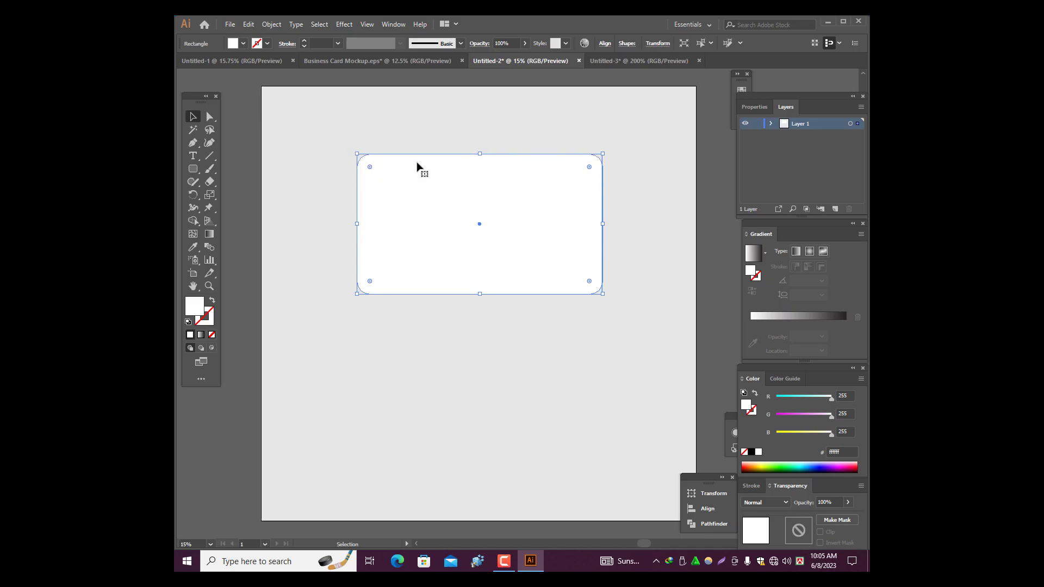
pyautogui.click(714, 510)
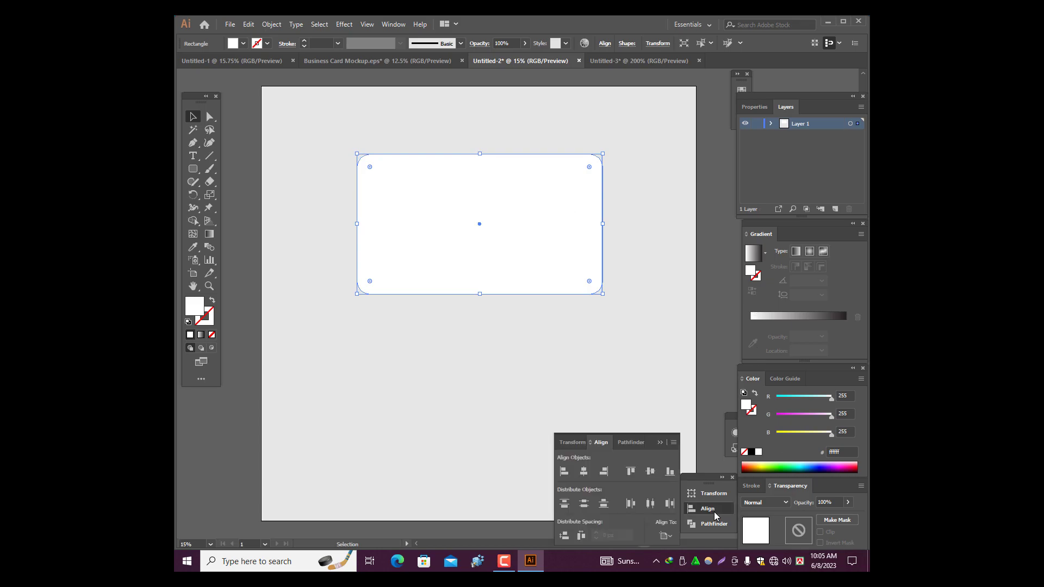
pyautogui.click(584, 472)
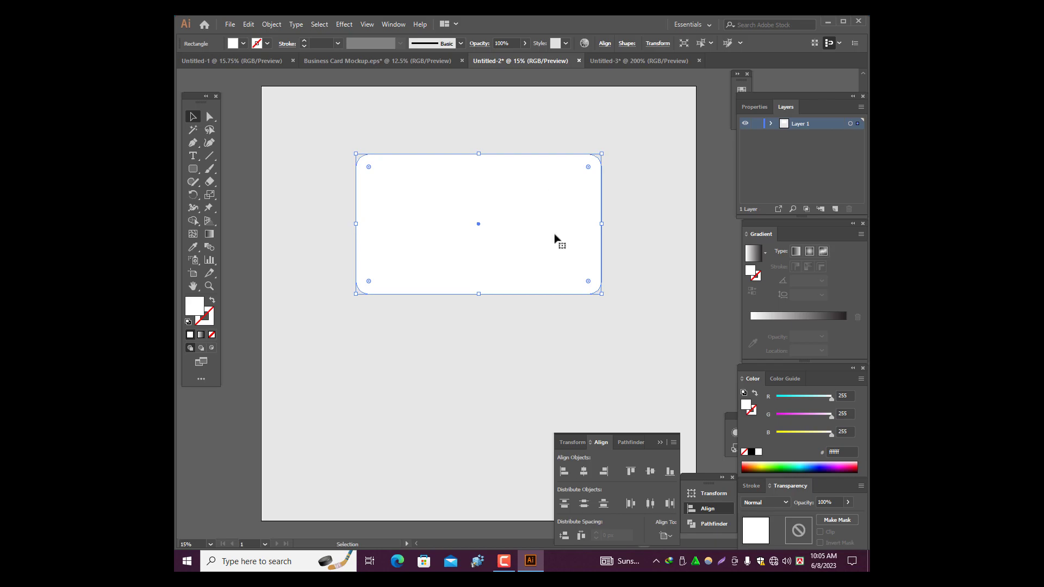
pyautogui.scroll(1, 706, 326)
pyautogui.click(706, 327)
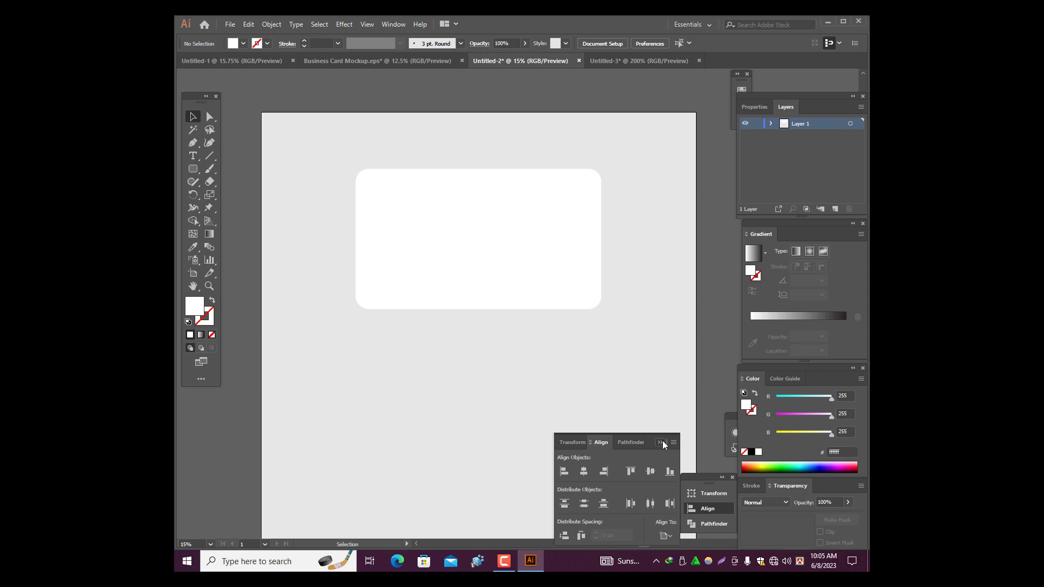
pyautogui.click(664, 444)
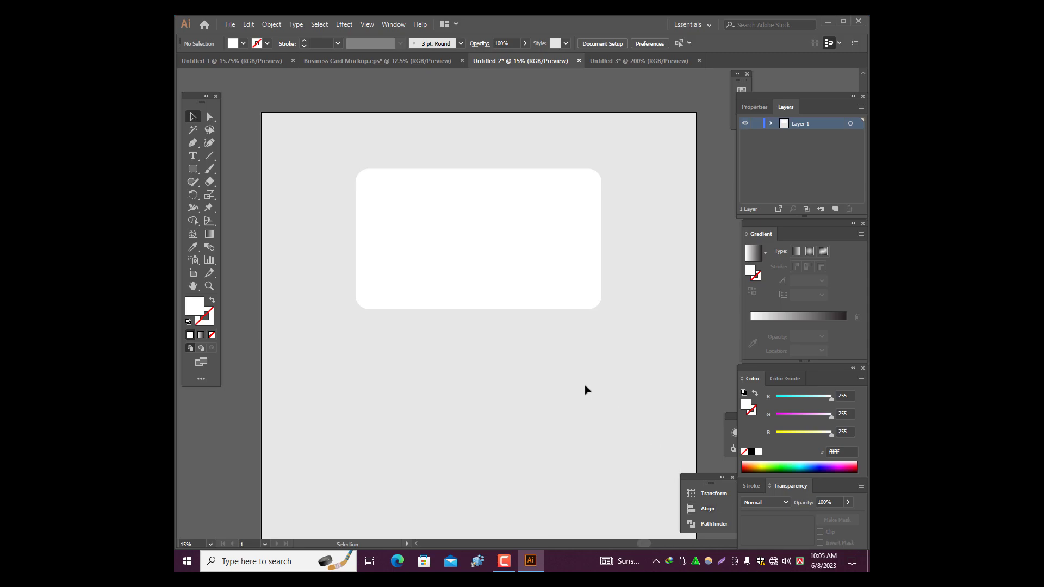
pyautogui.scroll(-2, 576, 348)
pyautogui.scroll(1, 520, 235)
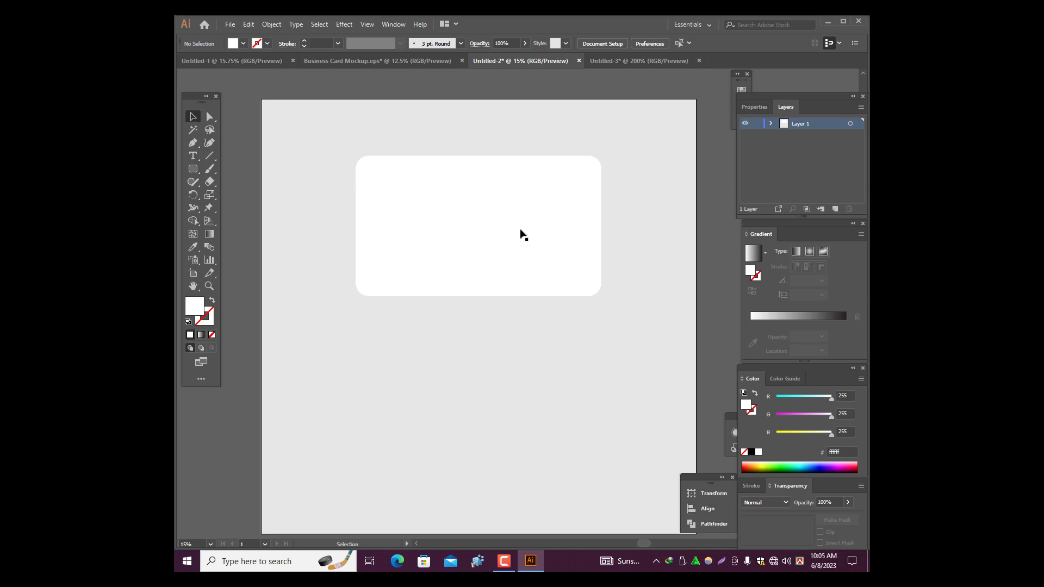
# Compare the card with the Business Card Mockup.eps reference and shrink it slightly about its centre.
pyautogui.click(521, 235)
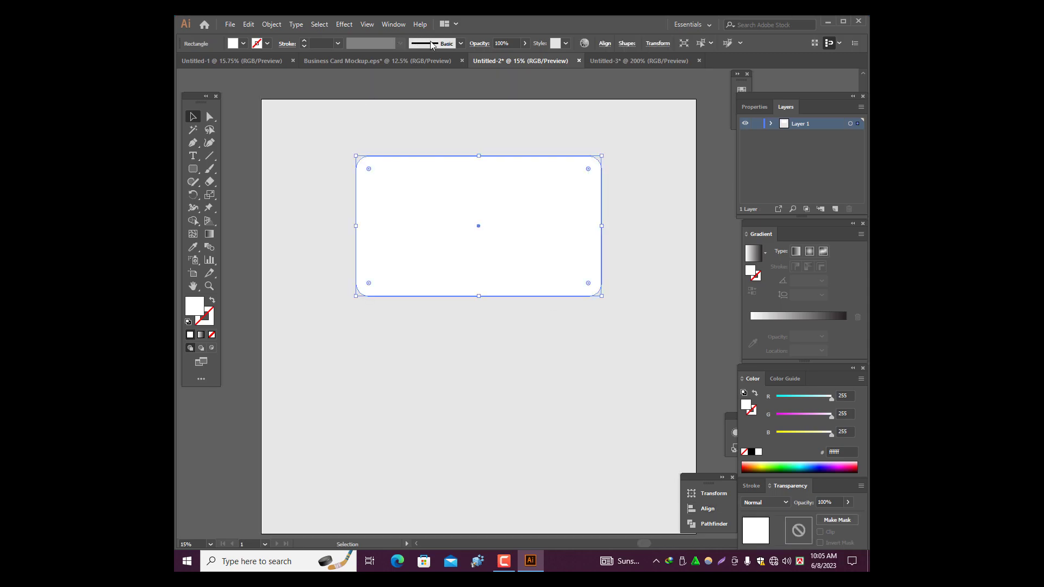
pyautogui.click(435, 66)
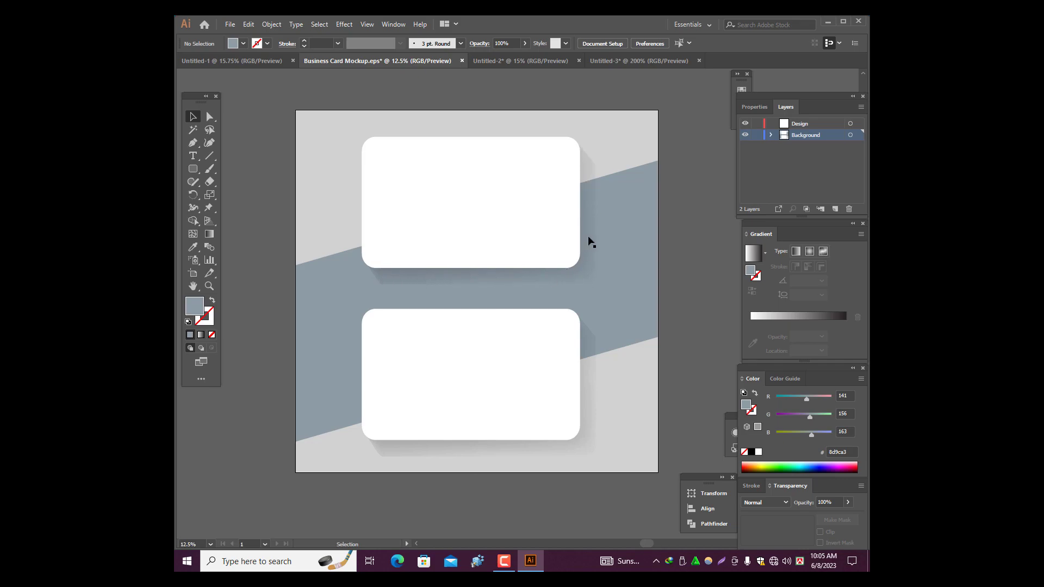
pyautogui.click(519, 65)
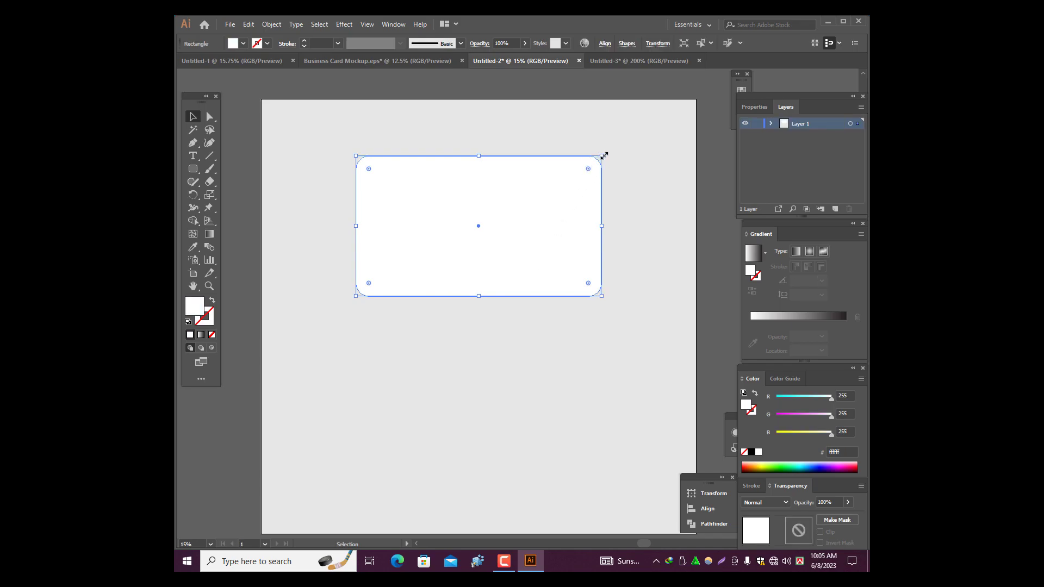
pyautogui.moveTo(603, 156); pyautogui.dragTo(599, 161)
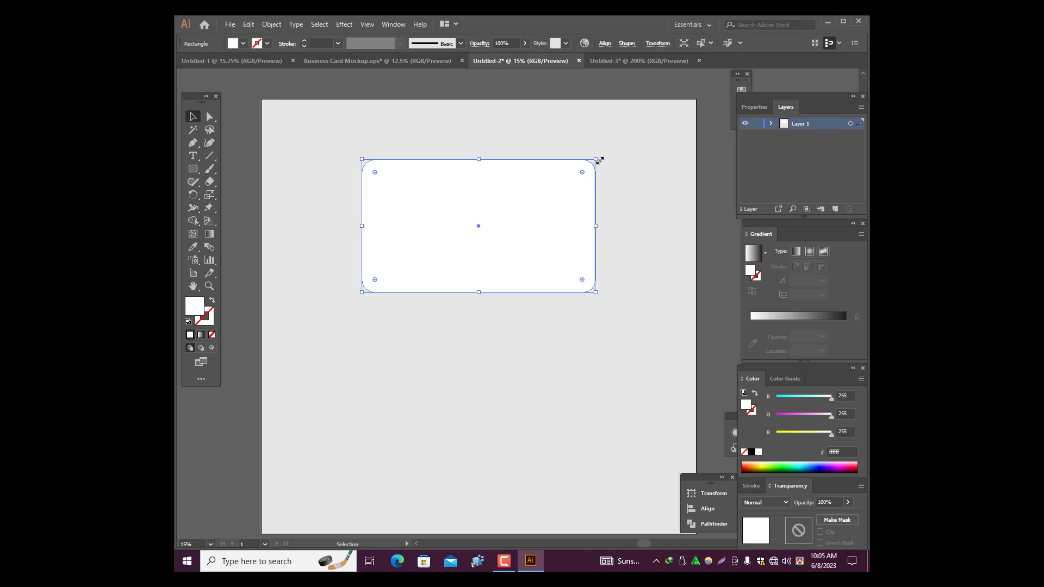
# Duplicate the card shape in place and scale the copy proportionally from its centre until it is slightly larger than the original.
pyautogui.click(706, 152)
pyautogui.press('a')
pyautogui.click(483, 218)
pyautogui.press('v')
pyautogui.moveTo(595, 159); pyautogui.dragTo(610, 150)
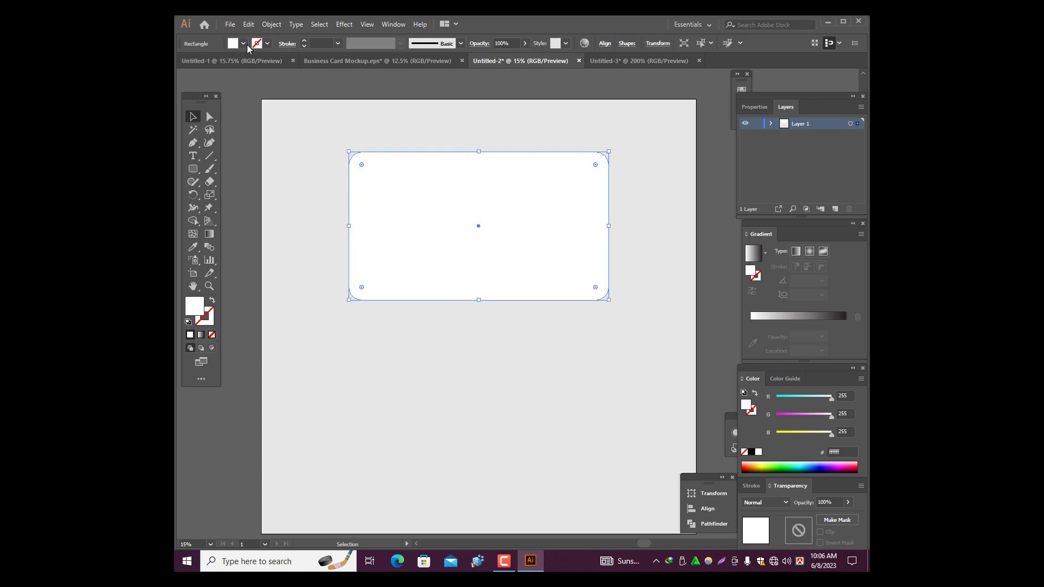
# Fill the enlarged card copy with black and deselect it.
pyautogui.click(244, 44)
pyautogui.click(205, 62)
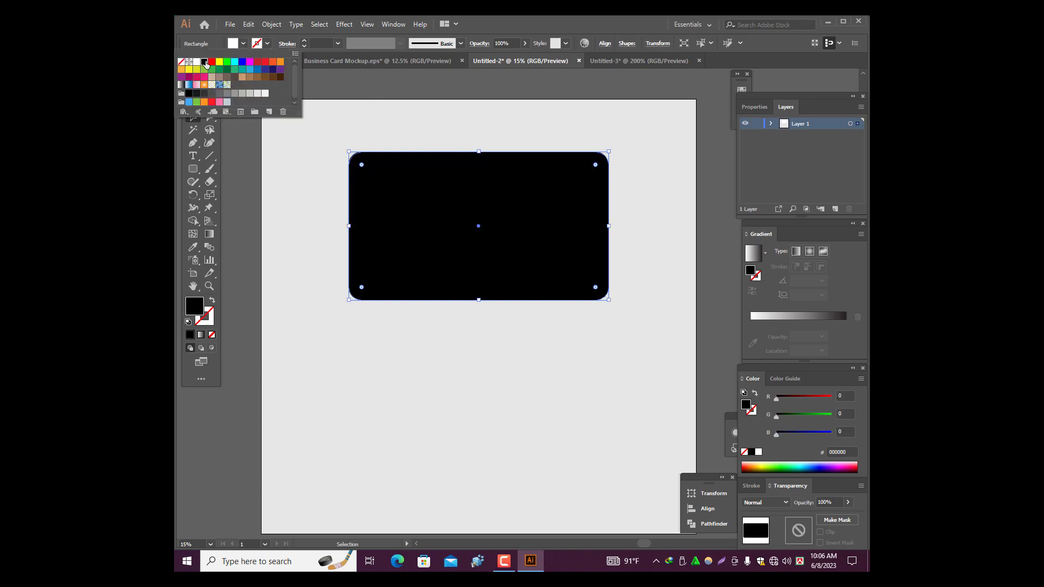
pyautogui.click(394, 86)
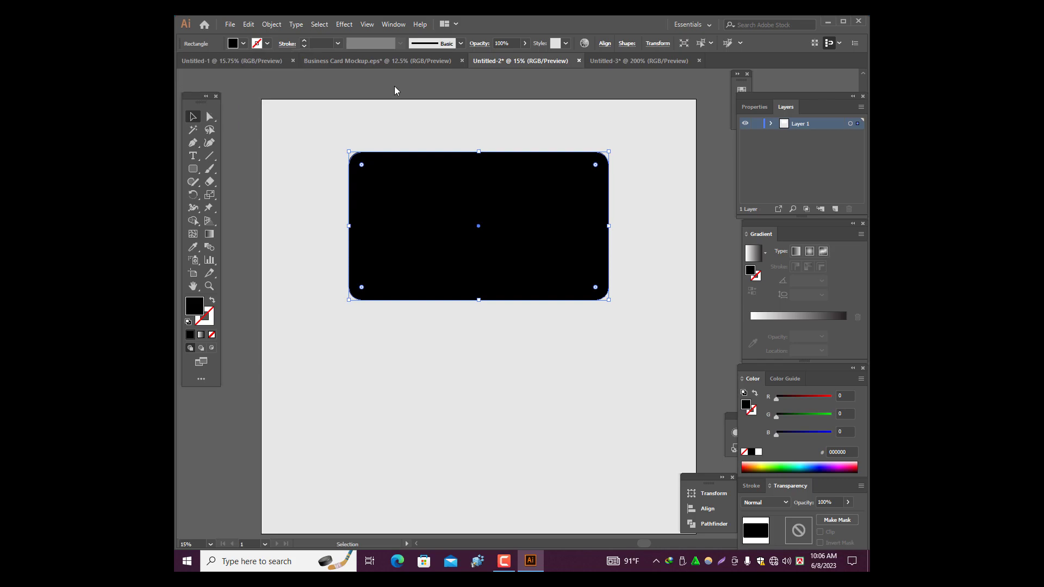
pyautogui.click(279, 93)
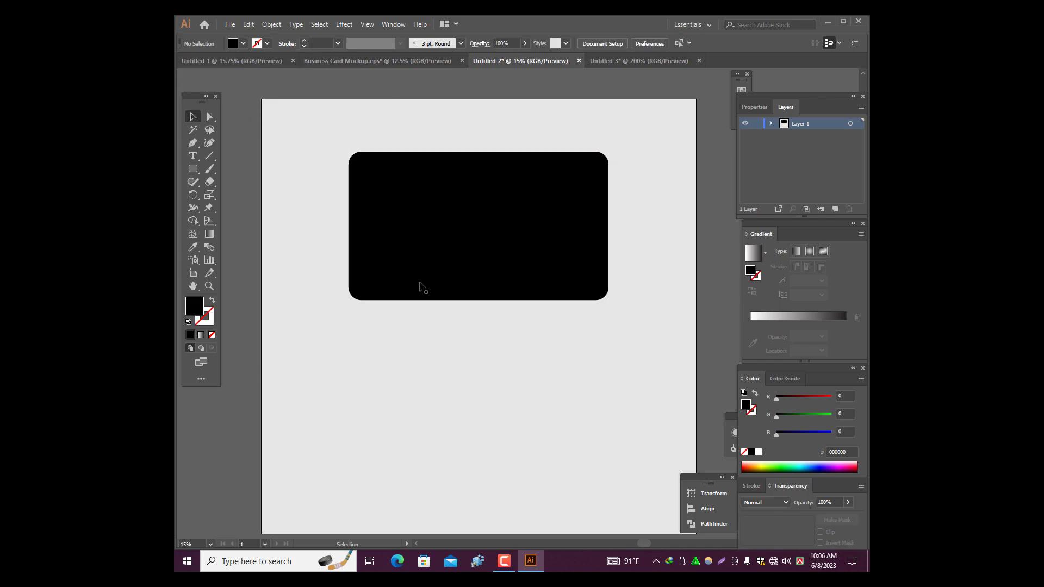
# Select the smaller white card beneath the black copy using outline view, and return to the normal preview.
pyautogui.press('a')
pyautogui.hotkey('ctrl', 'y')
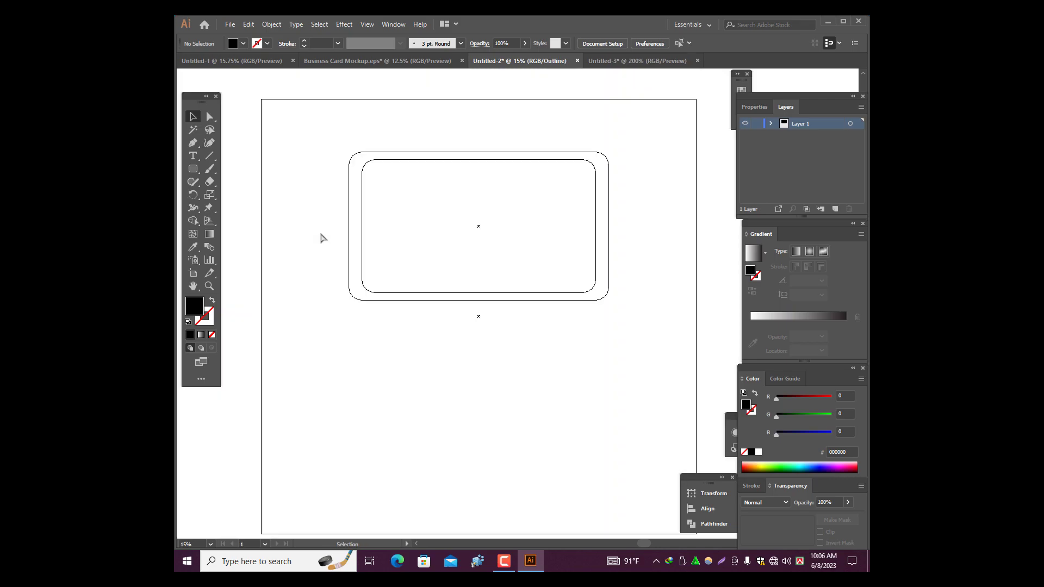
pyautogui.click(399, 163)
pyautogui.press('a')
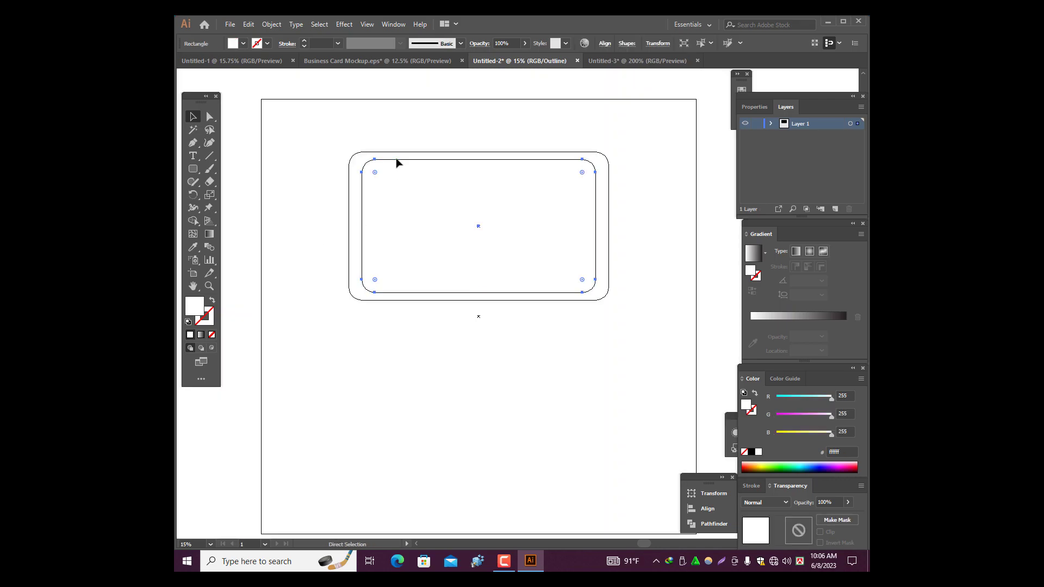
pyautogui.hotkey('ctrl', 'y')
pyautogui.press('v')
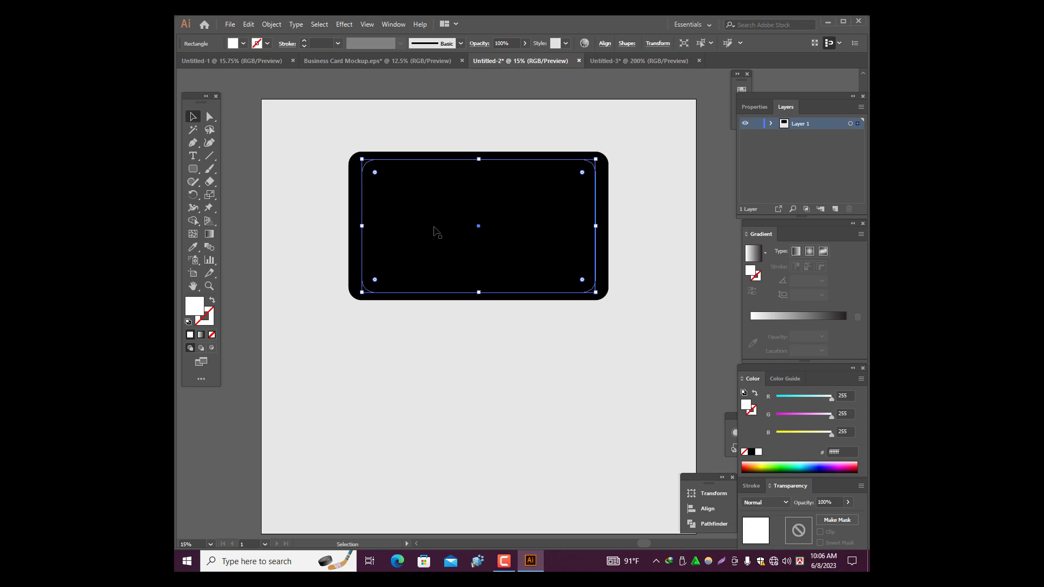
# Bring the white card to the front of the black copy and deselect it.
pyautogui.rightClick(435, 229)
pyautogui.moveTo(465, 400)
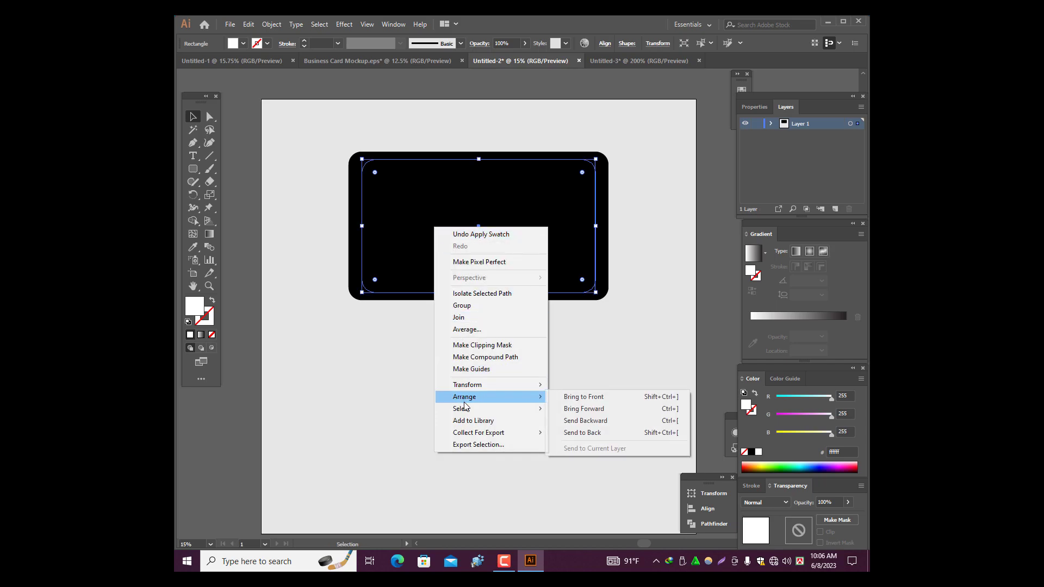
pyautogui.click(593, 401)
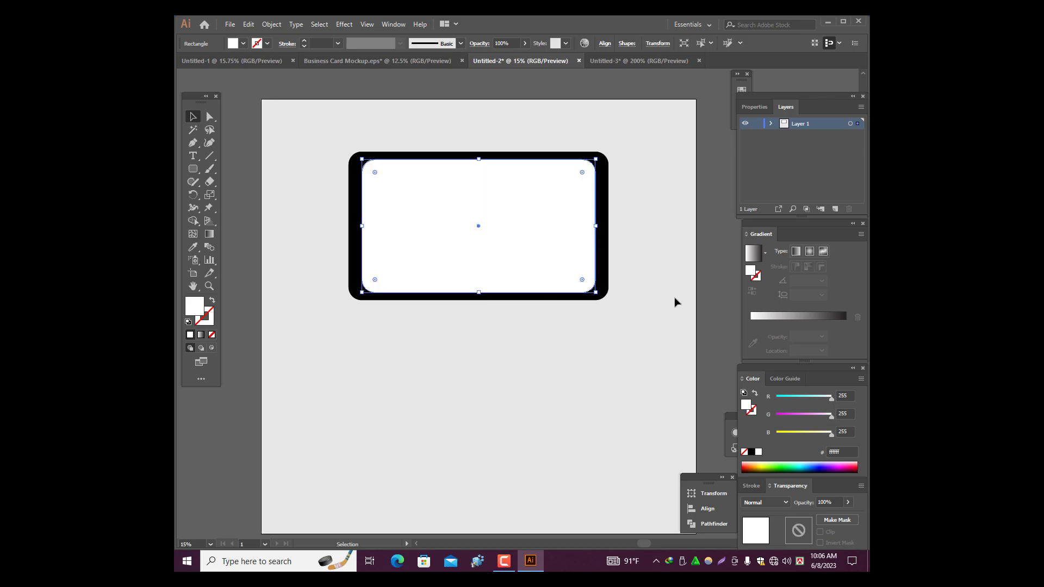
pyautogui.click(708, 292)
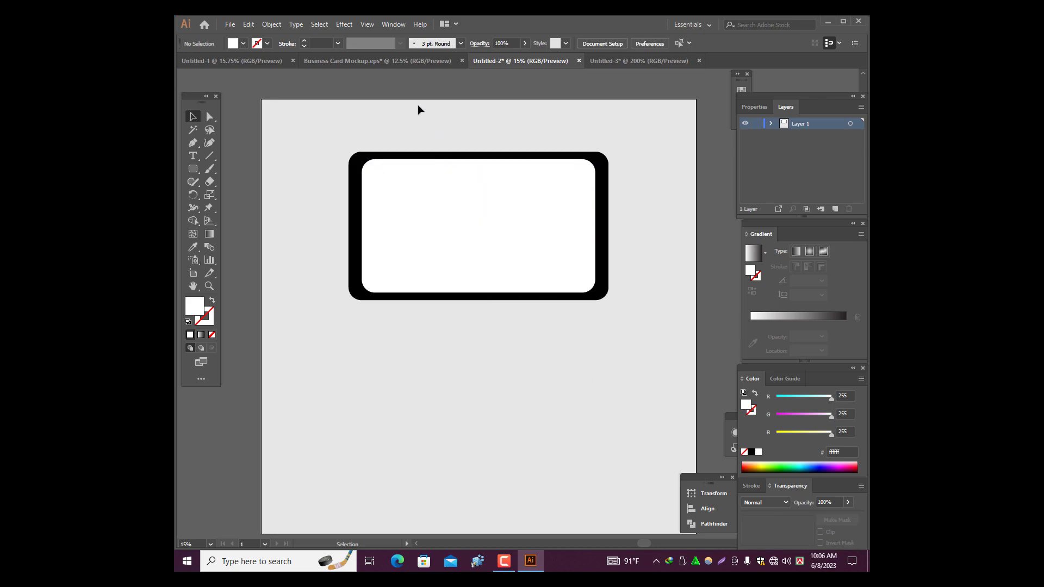
# Pull the black shape's top edge down to line up with the white card's top edge.
pyautogui.scroll(1, 456, 169)
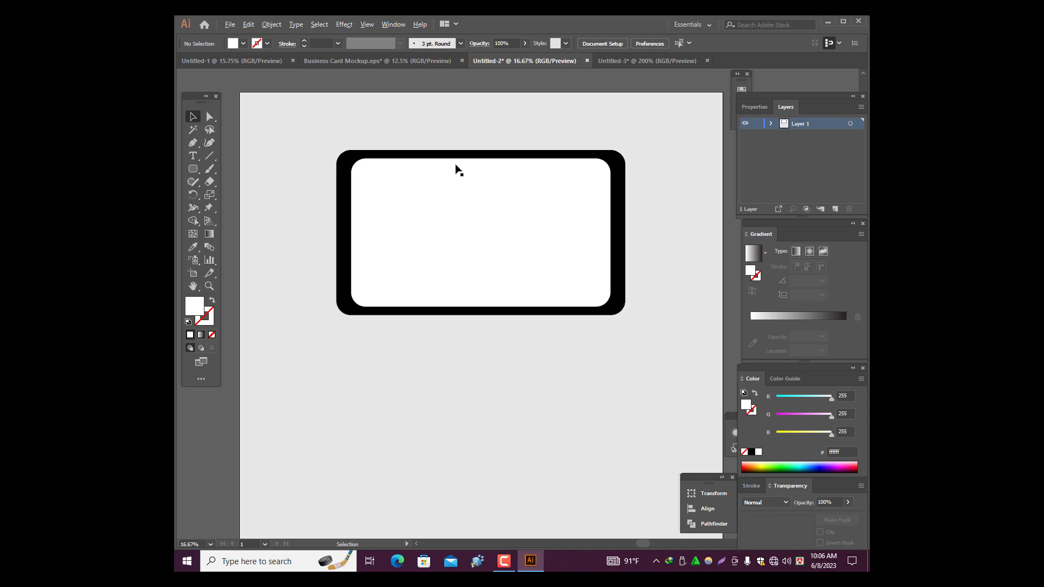
pyautogui.click(473, 156)
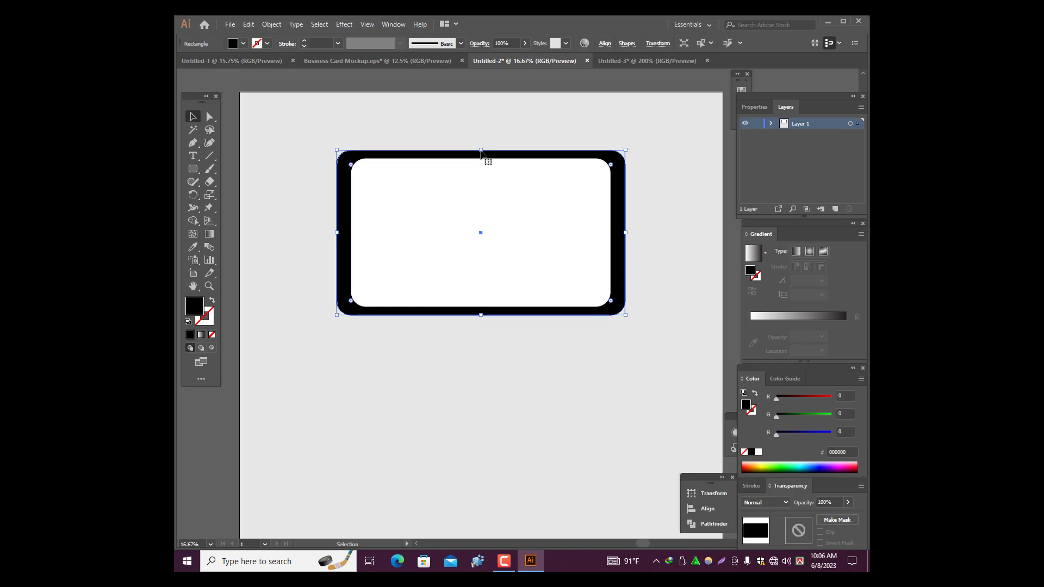
pyautogui.moveTo(481, 149); pyautogui.dragTo(483, 159)
pyautogui.click(493, 79)
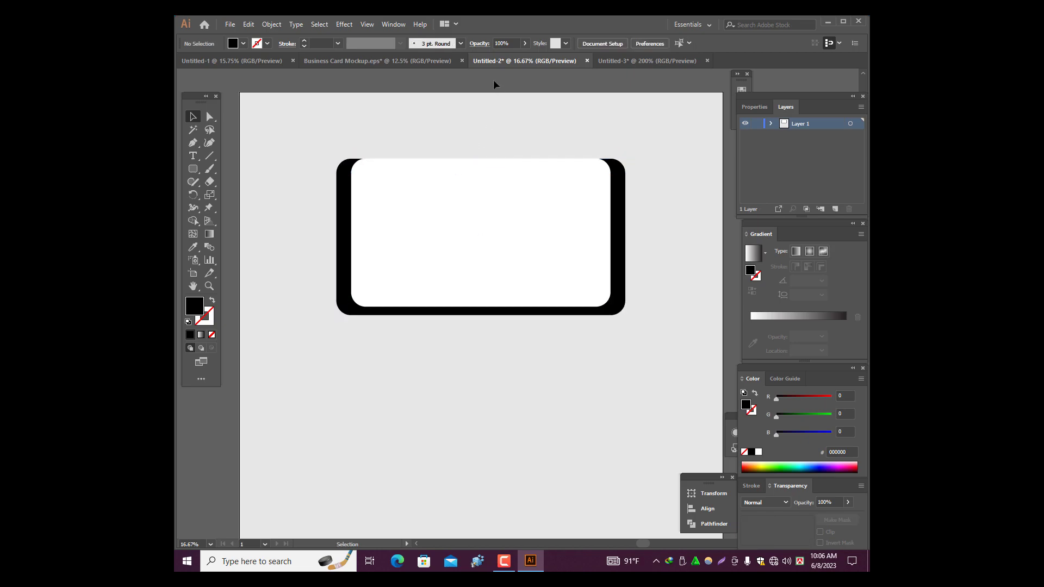
# Pull the black shape's left edge inward until it sits just inside the white card's left edge.
pyautogui.click(343, 241)
pyautogui.moveTo(338, 237); pyautogui.dragTo(351, 237)
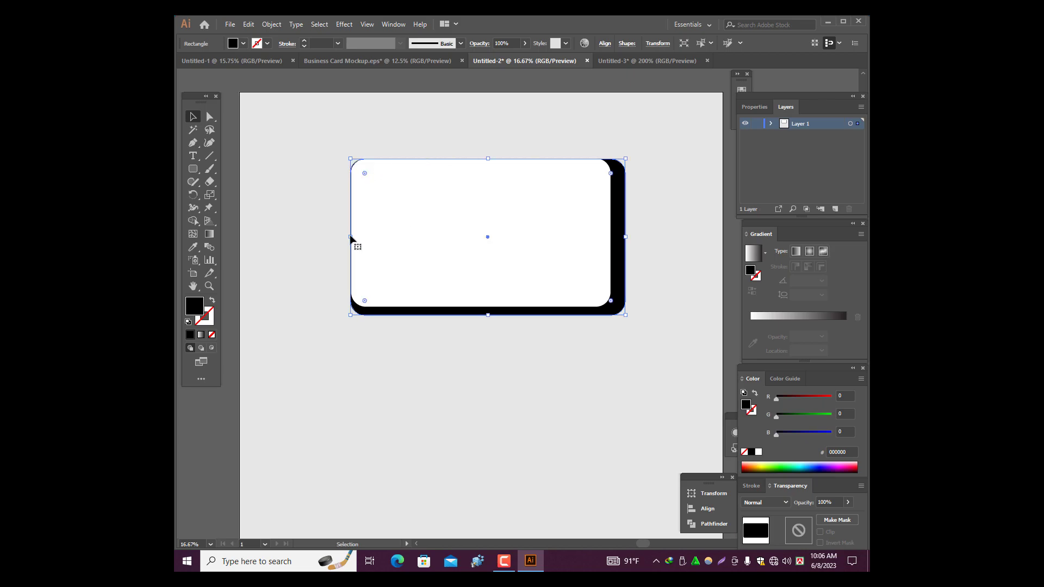
pyautogui.moveTo(350, 237); pyautogui.dragTo(352, 237)
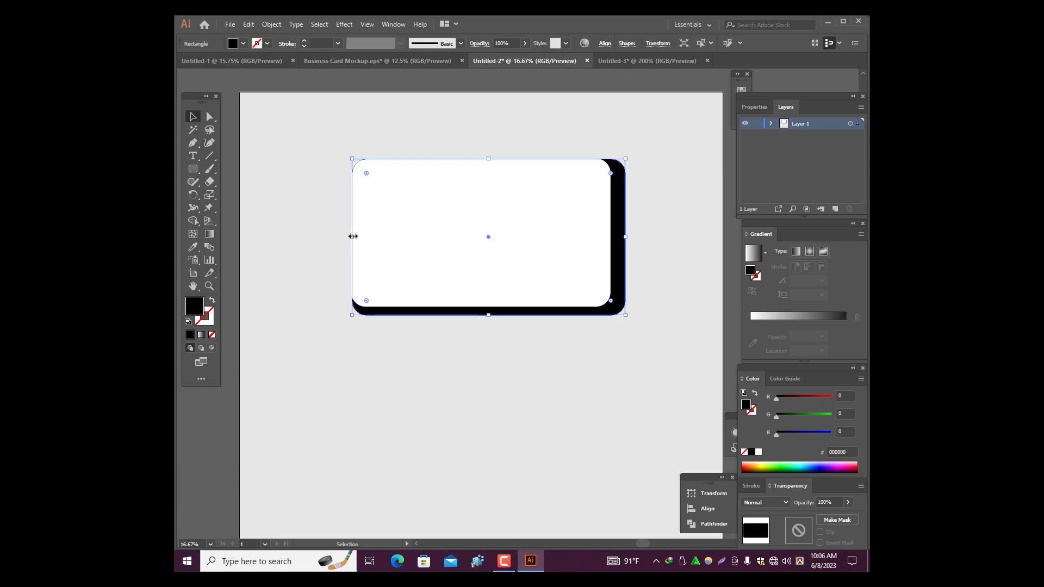
pyautogui.click(234, 130)
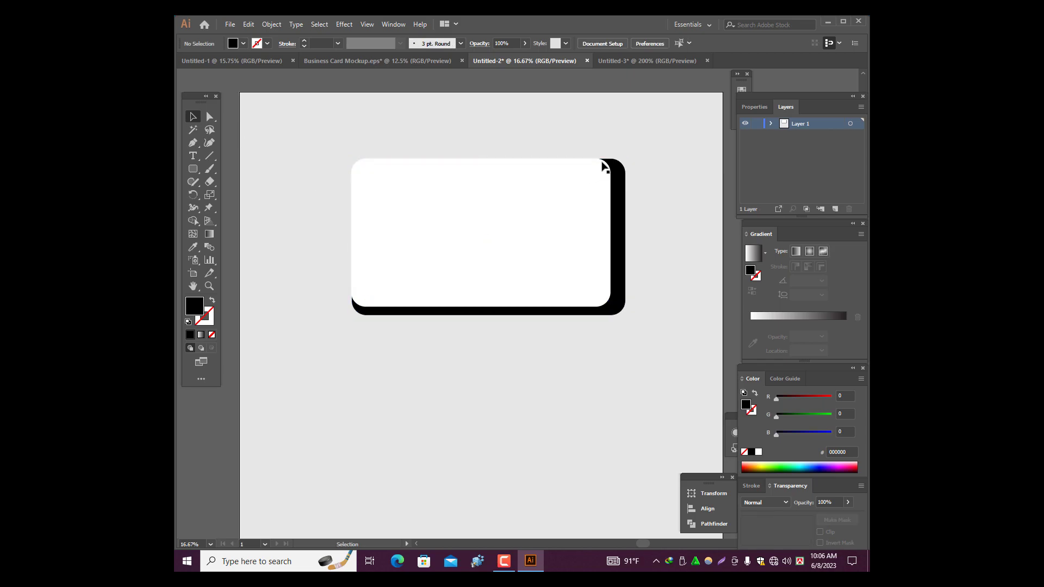
# Extend the black shape's bottom edge slightly further below the white card and compare it with the Business Card Mockup.eps reference.
pyautogui.click(620, 311)
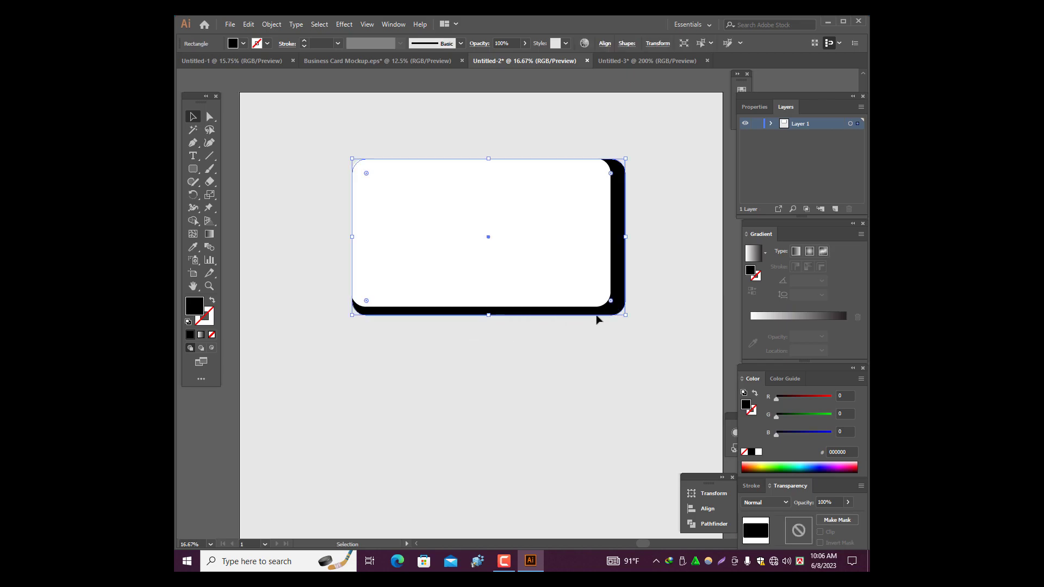
pyautogui.click(648, 288)
pyautogui.click(625, 197)
pyautogui.moveTo(488, 317); pyautogui.dragTo(488, 325)
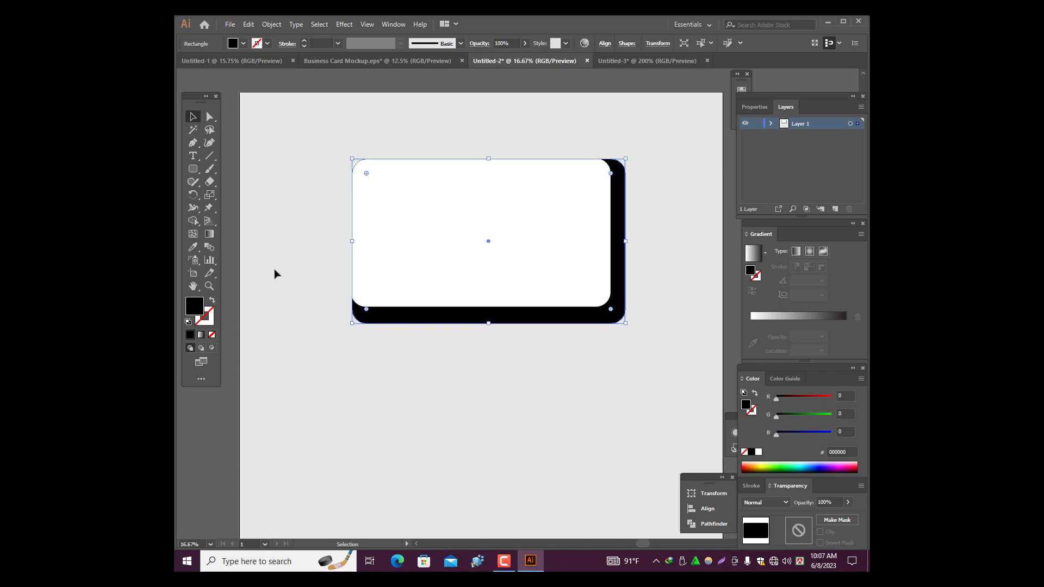
pyautogui.click(230, 247)
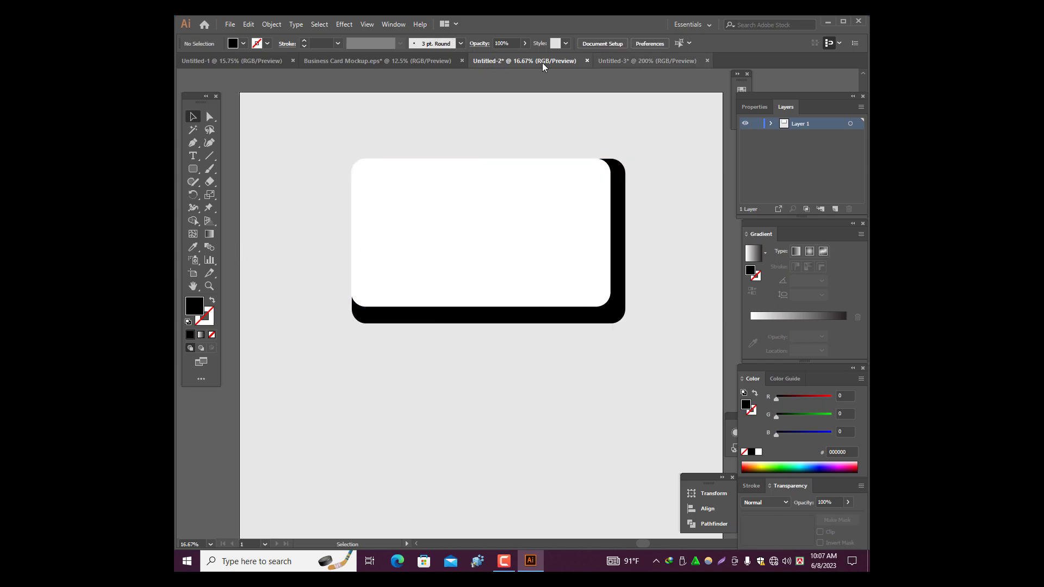
pyautogui.click(390, 60)
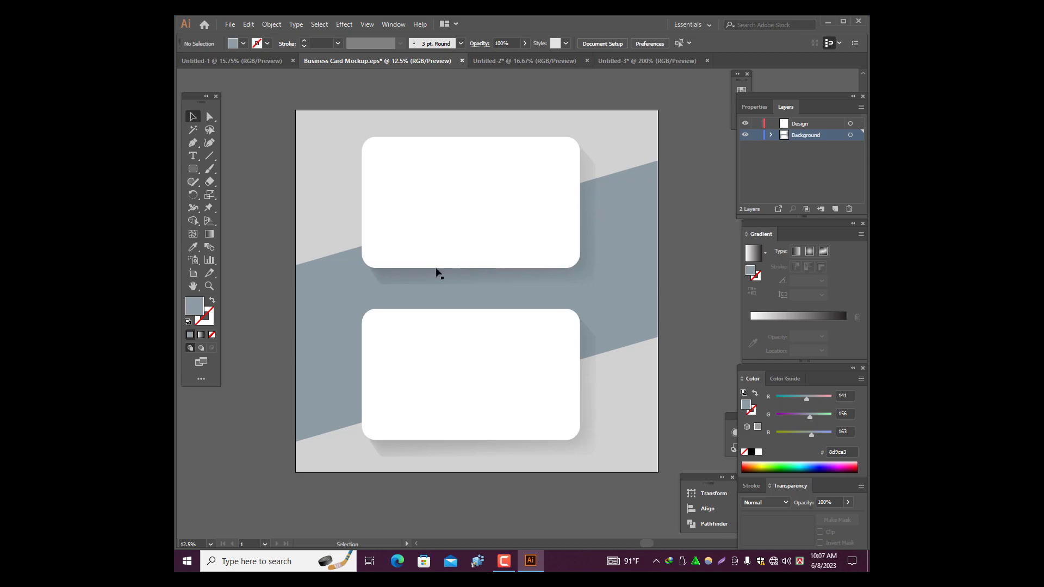
pyautogui.click(647, 57)
pyautogui.click(542, 61)
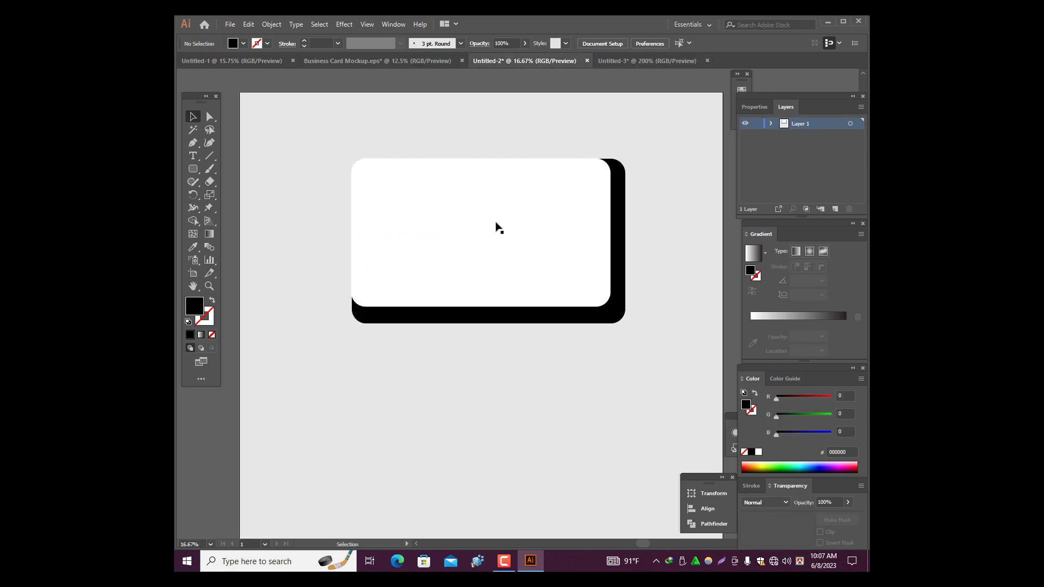
# Lock the white card so it cannot be selected.
pyautogui.click(547, 221)
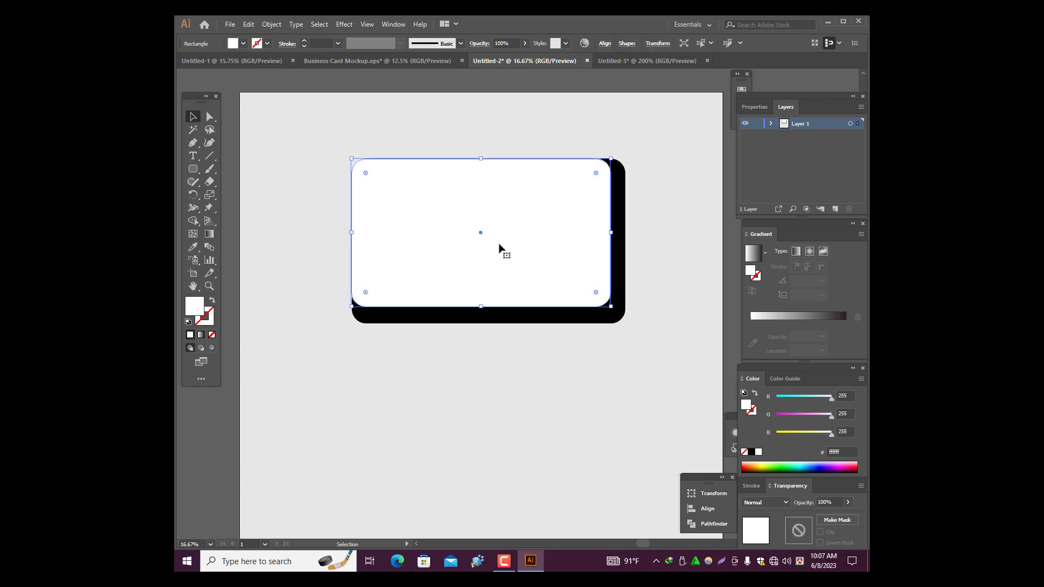
pyautogui.press('a')
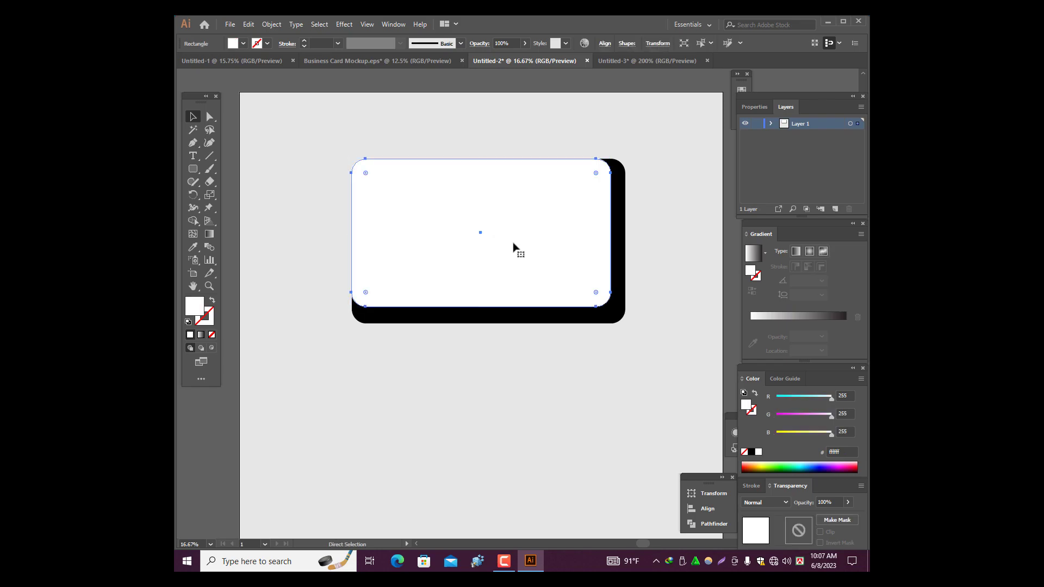
pyautogui.hotkey('ctrl', '2')
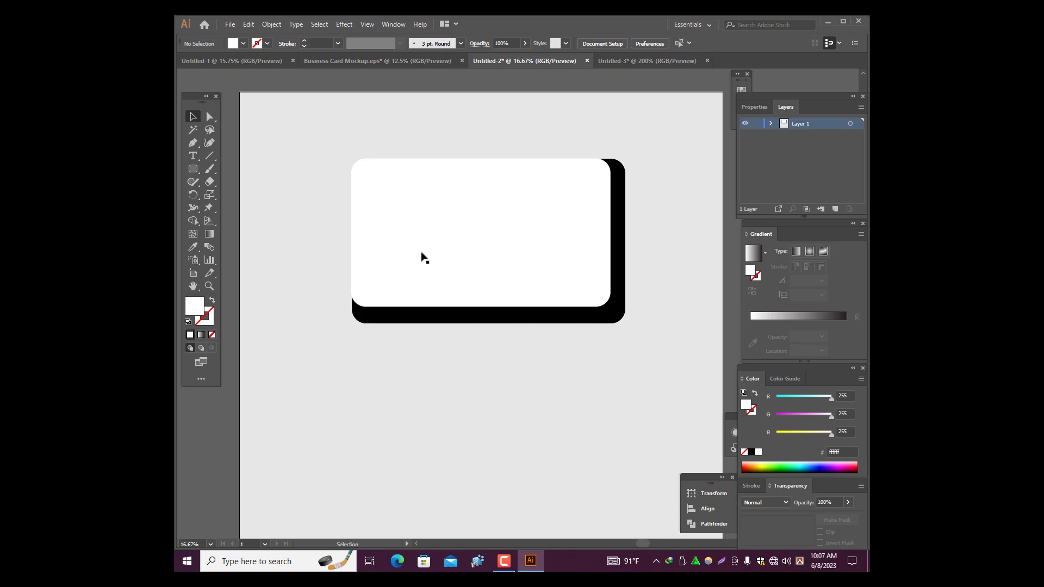
# Add Mesh tool points to the black shape on its top edge near the right corner and its left edge near the bottom corner.
pyautogui.click(482, 240)
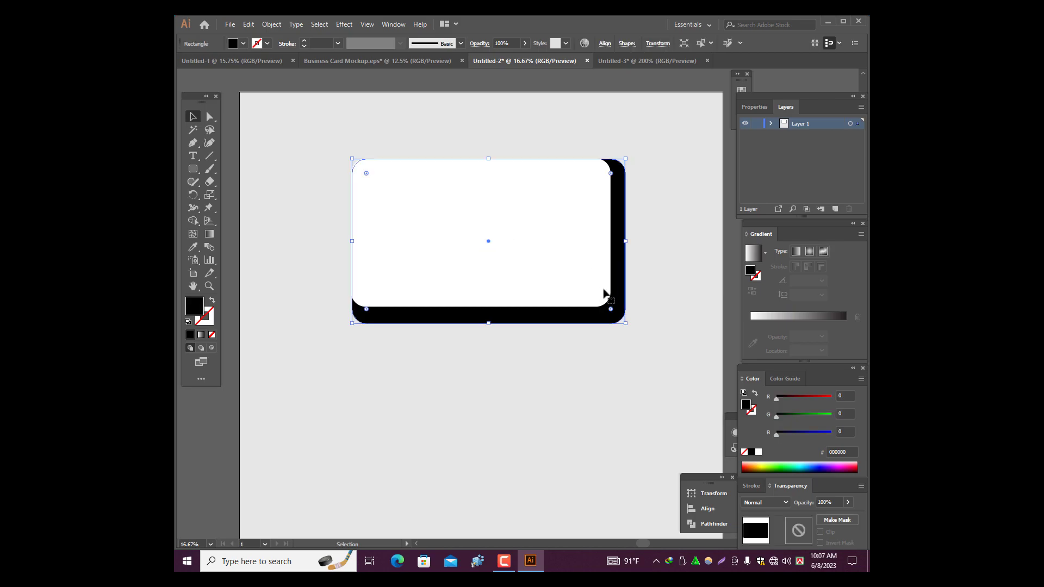
pyautogui.click(192, 235)
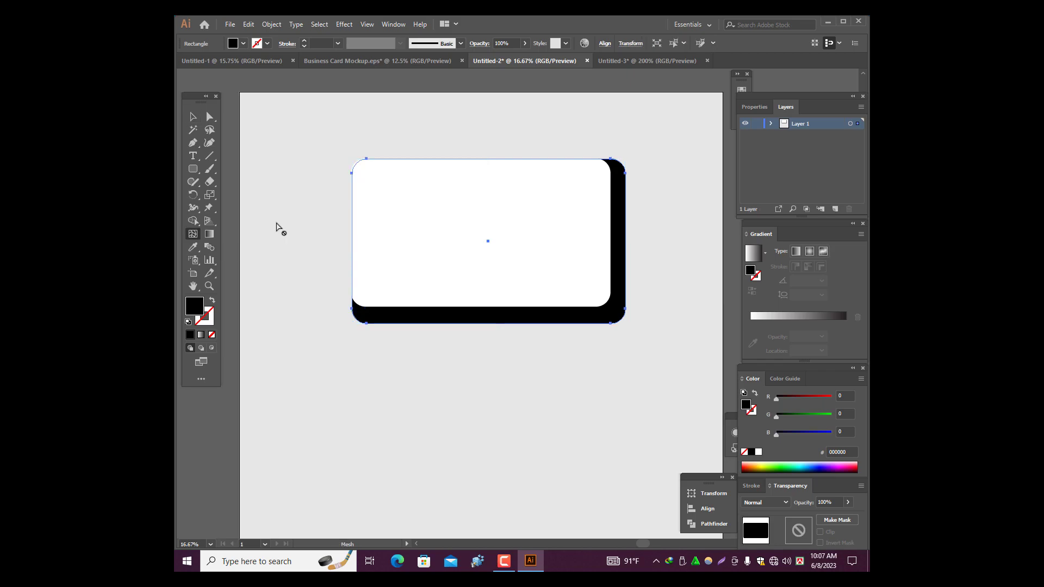
pyautogui.click(597, 160)
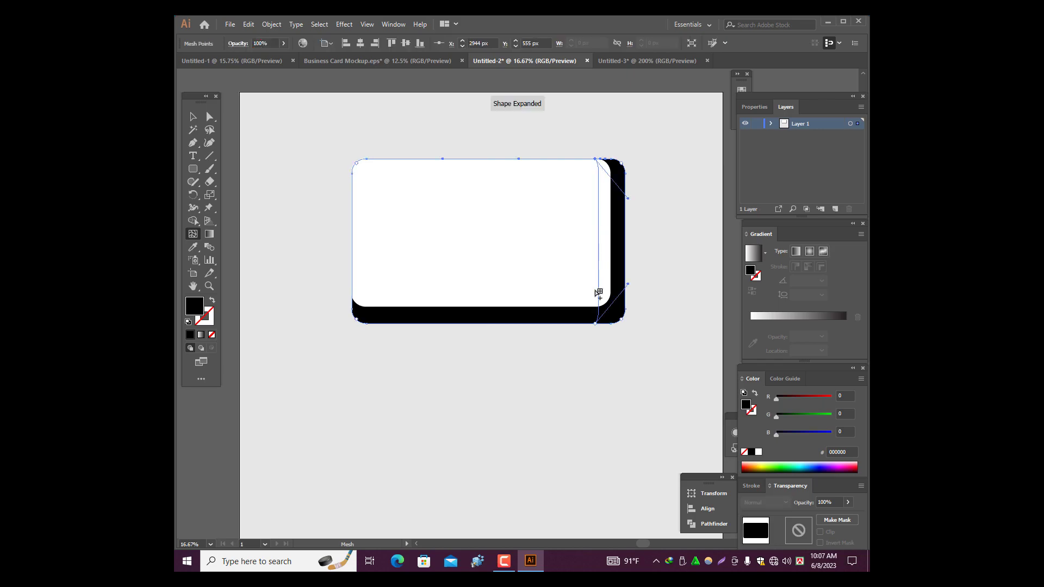
pyautogui.click(353, 295)
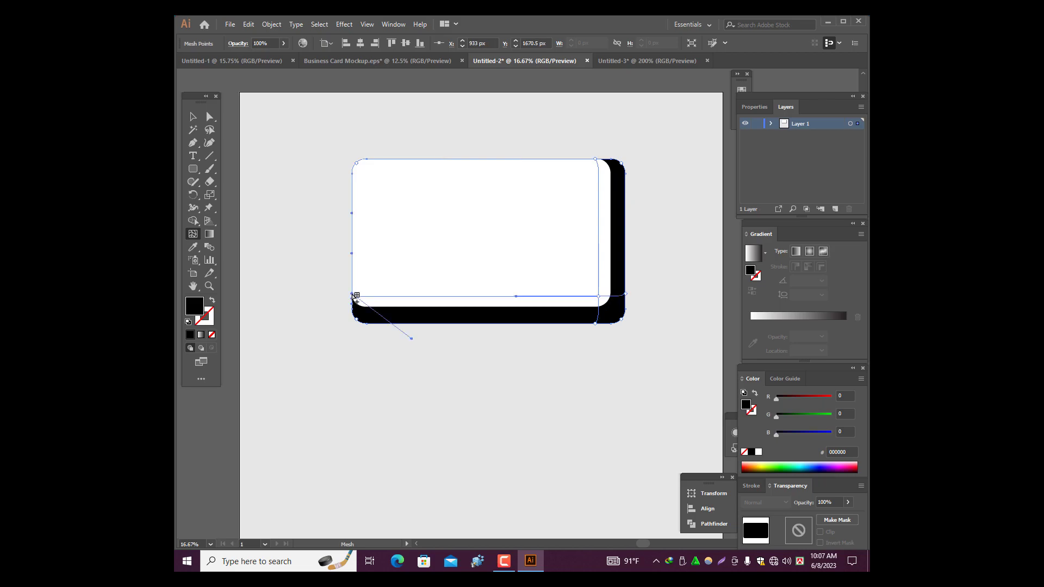
# Set the opacity of the black shape's bottom-left corner mesh point and the lower left-edge mesh point to 0%.
pyautogui.click(214, 118)
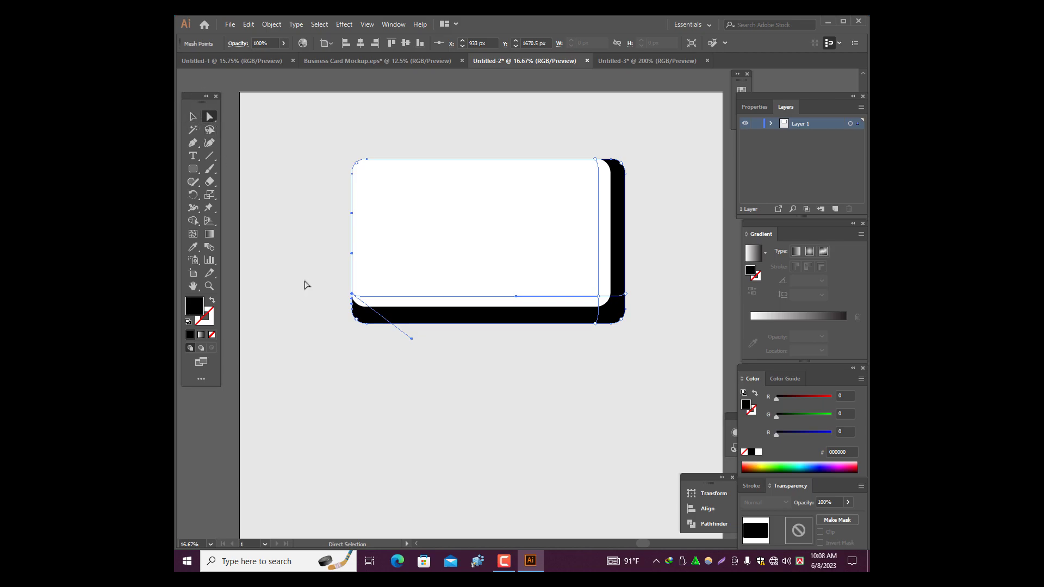
pyautogui.scroll(1, 396, 278)
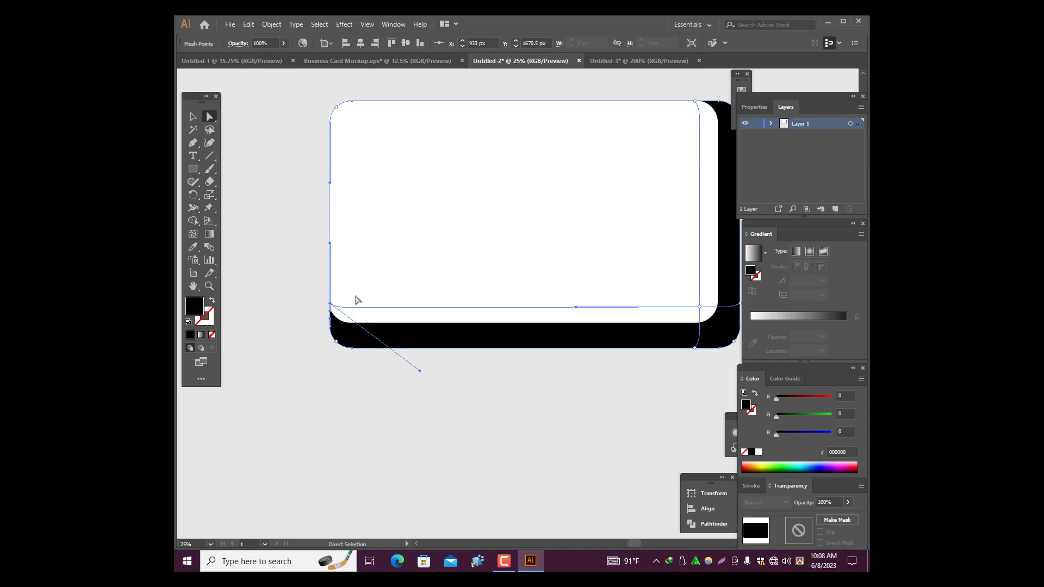
pyautogui.hscroll(1, 356, 298)
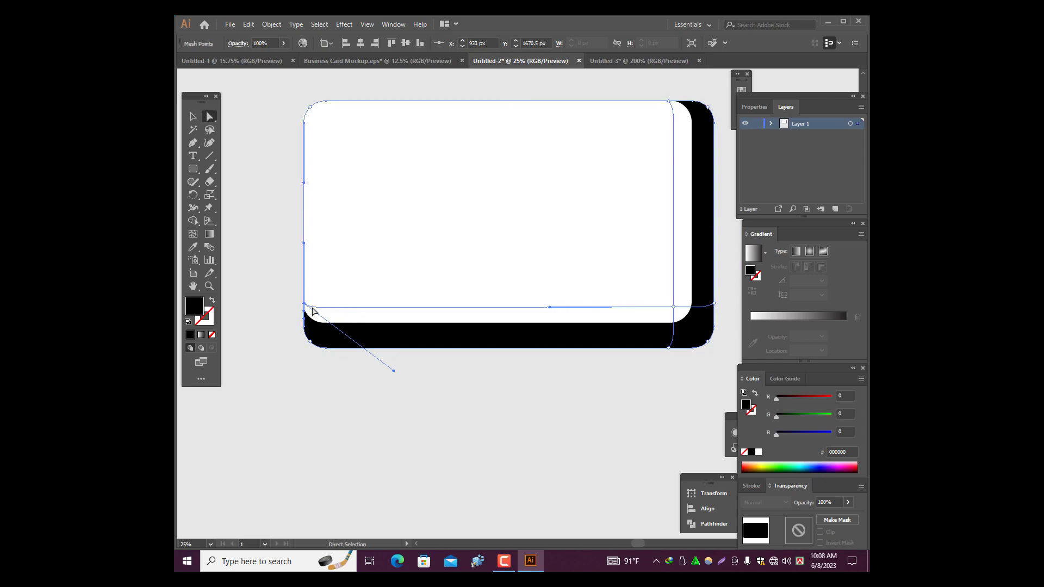
pyautogui.click(311, 343)
pyautogui.click(284, 44)
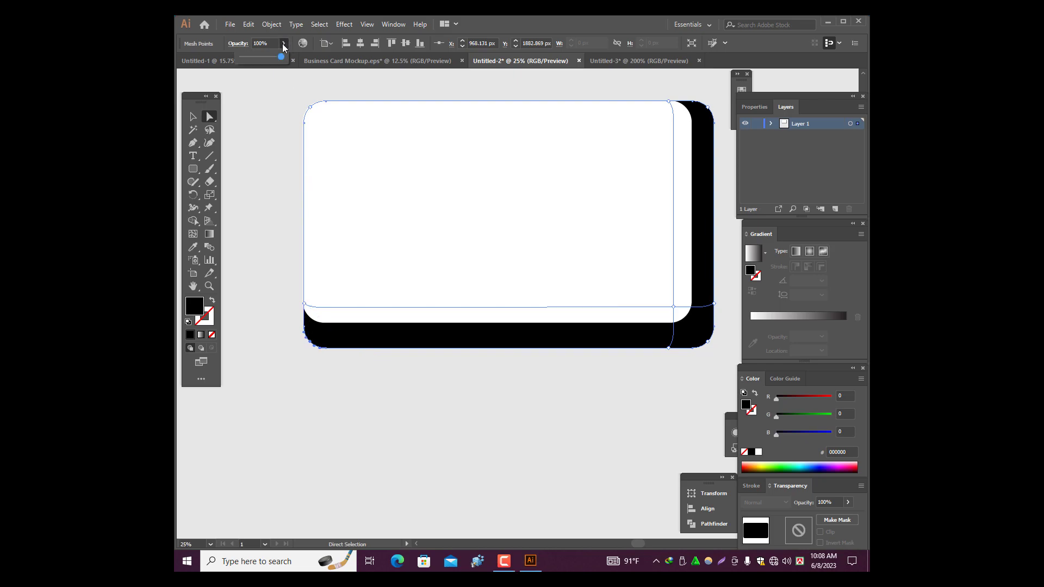
pyautogui.moveTo(279, 60); pyautogui.dragTo(238, 58)
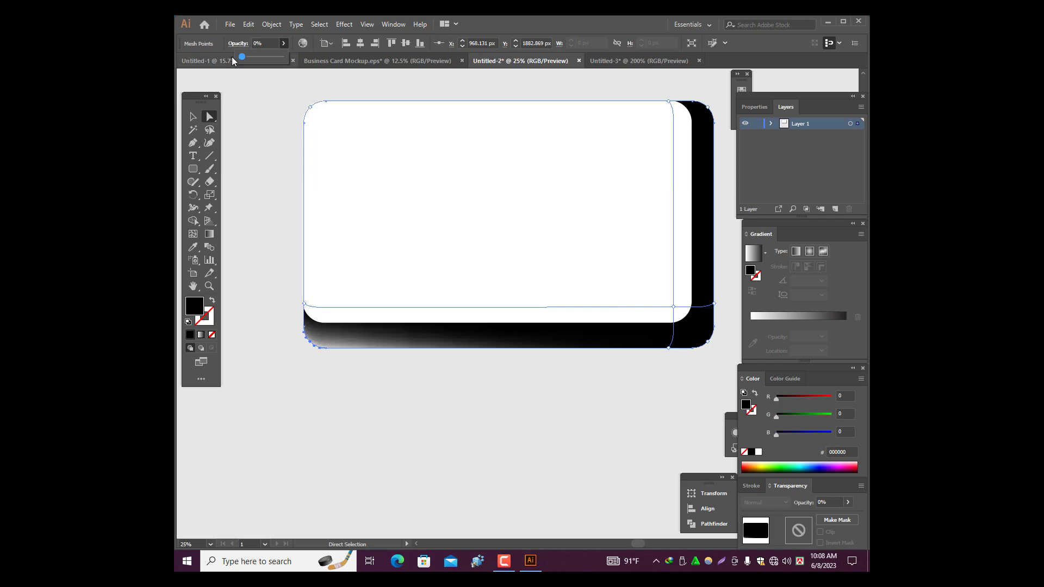
pyautogui.click(305, 308)
pyautogui.click(285, 44)
pyautogui.moveTo(279, 56); pyautogui.dragTo(230, 59)
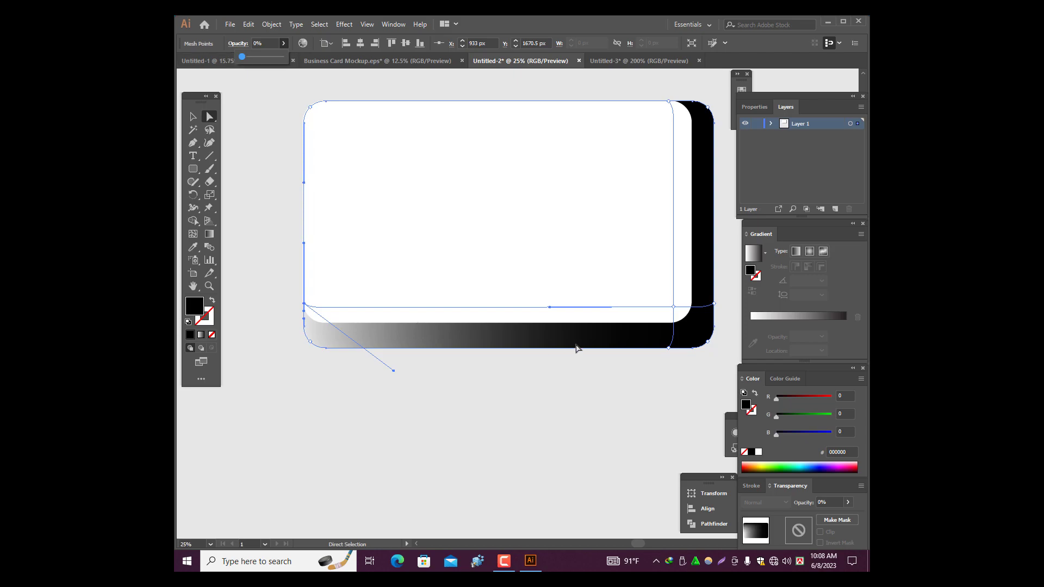
# Set the opacity of the mesh point on the black shape's bottom edge near the right corner to 0%.
pyautogui.scroll(-1, 576, 347)
pyautogui.hscroll(3, 576, 347)
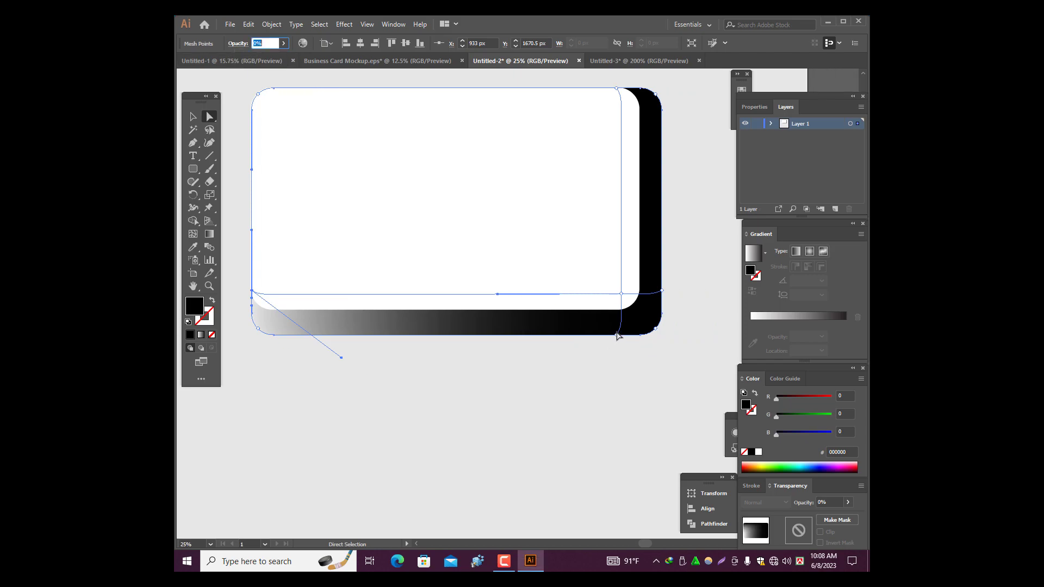
pyautogui.click(616, 336)
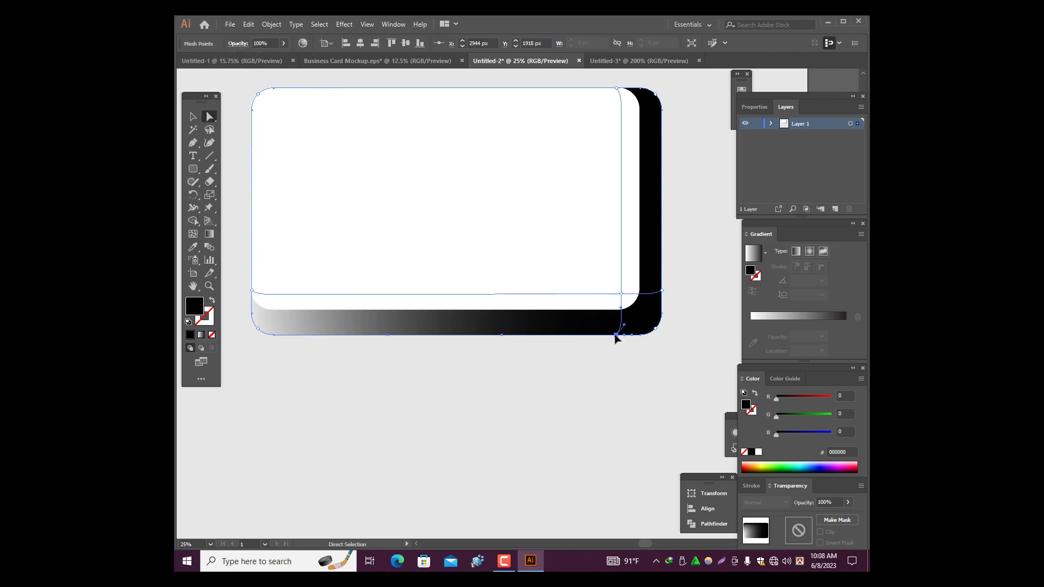
pyautogui.click(283, 44)
pyautogui.moveTo(279, 56); pyautogui.dragTo(228, 65)
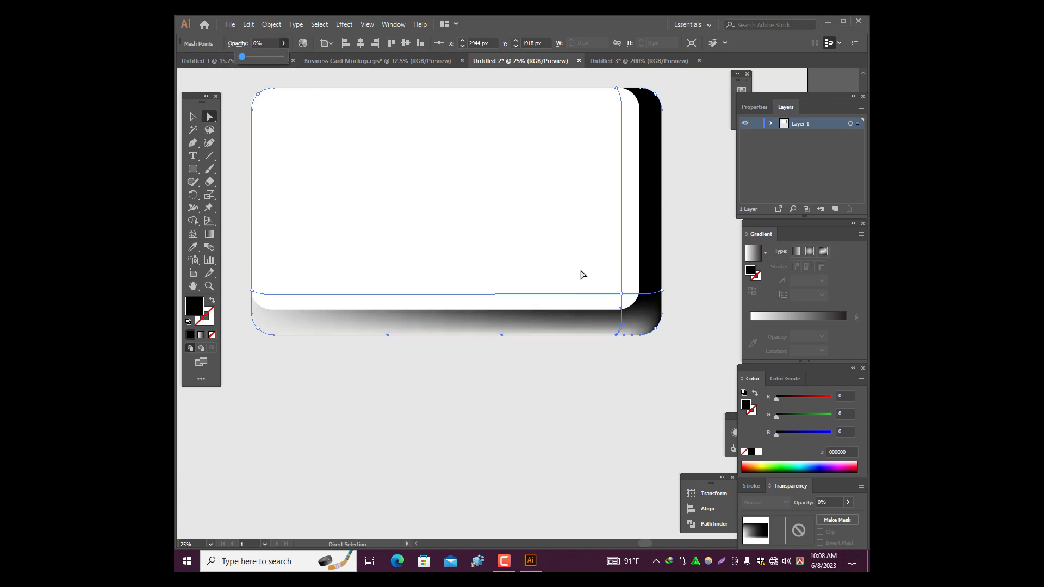
# Set the opacity of the mesh point at the black shape's bottom-right corner to 0%.
pyautogui.click(656, 334)
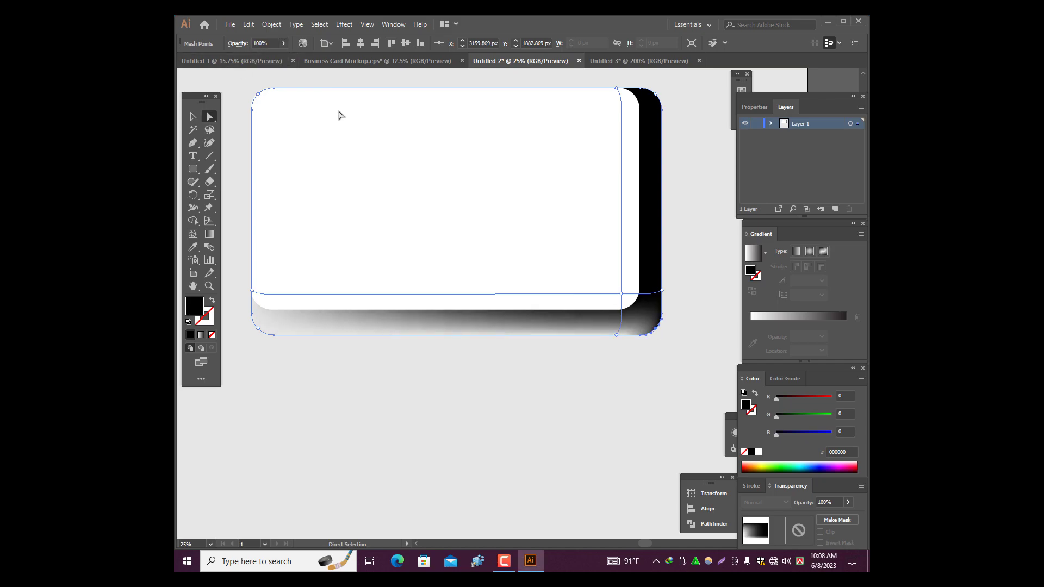
pyautogui.click(283, 43)
pyautogui.click(281, 62)
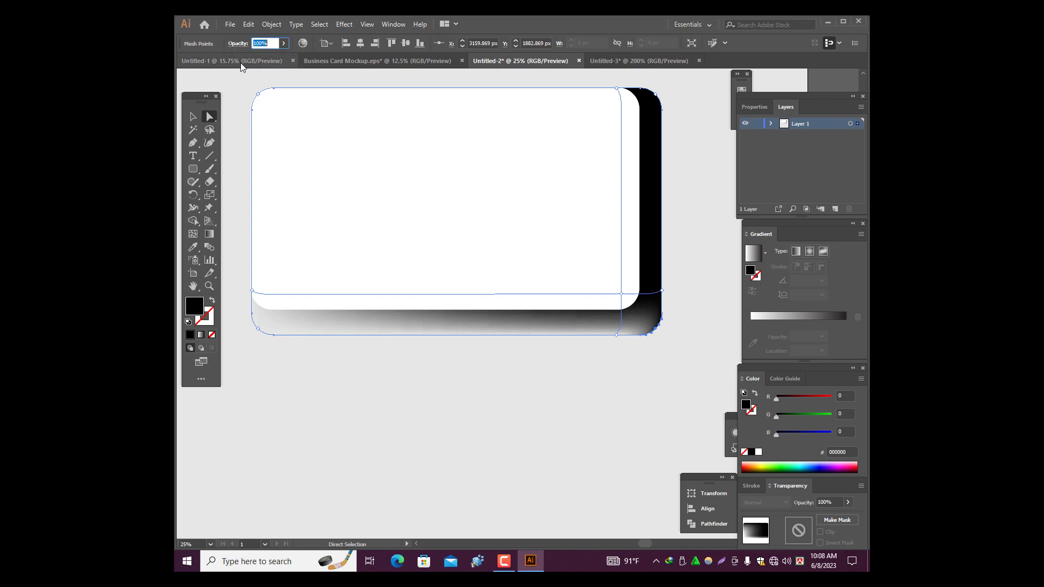
pyautogui.click(285, 44)
pyautogui.moveTo(247, 58); pyautogui.dragTo(242, 58)
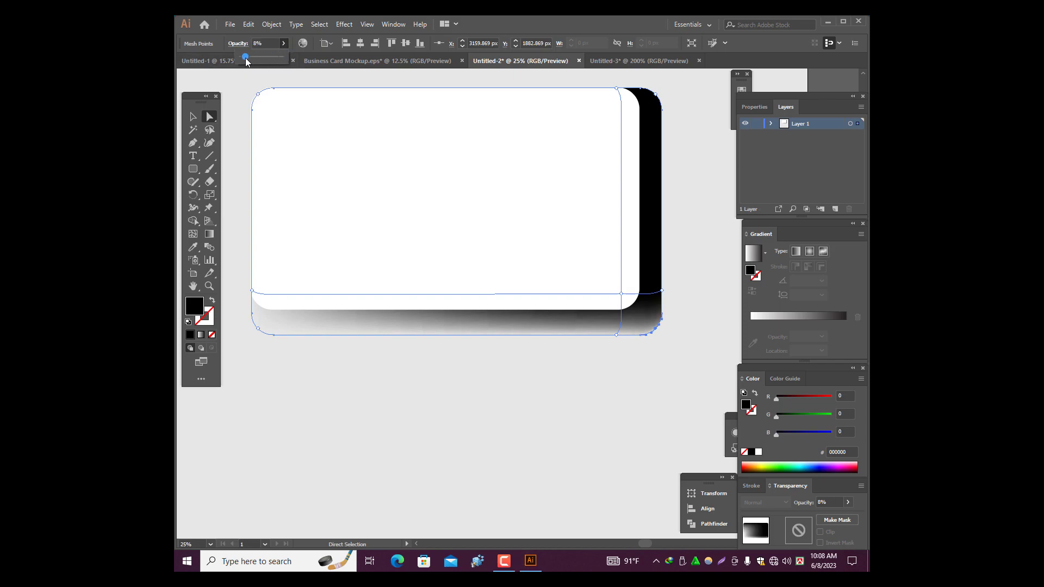
# Set the opacity of the black shape's lower right-edge mesh point and its top-right corner mesh point to 0%.
pyautogui.scroll(1, 633, 298)
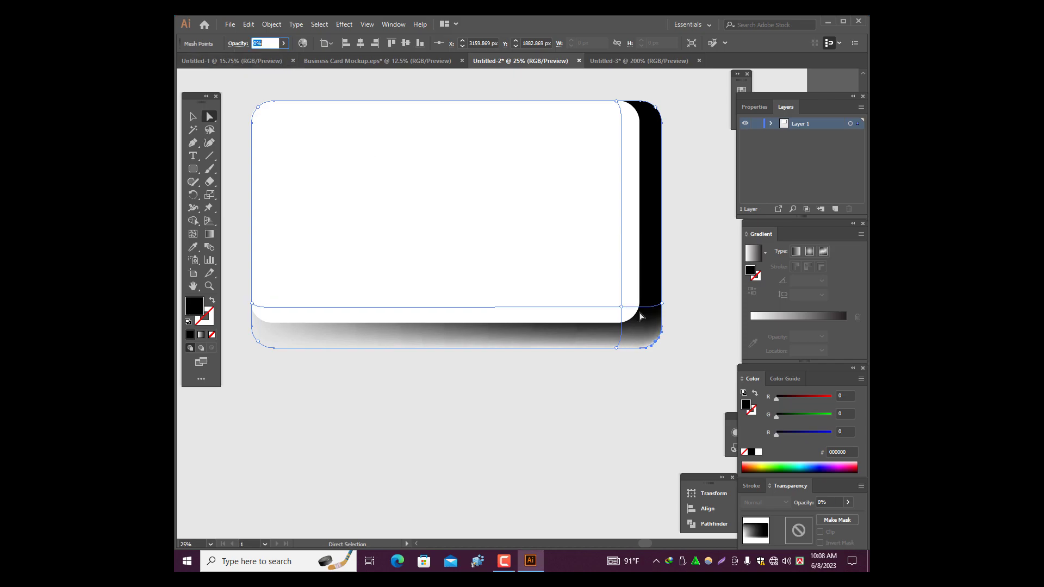
pyautogui.click(662, 304)
pyautogui.click(285, 43)
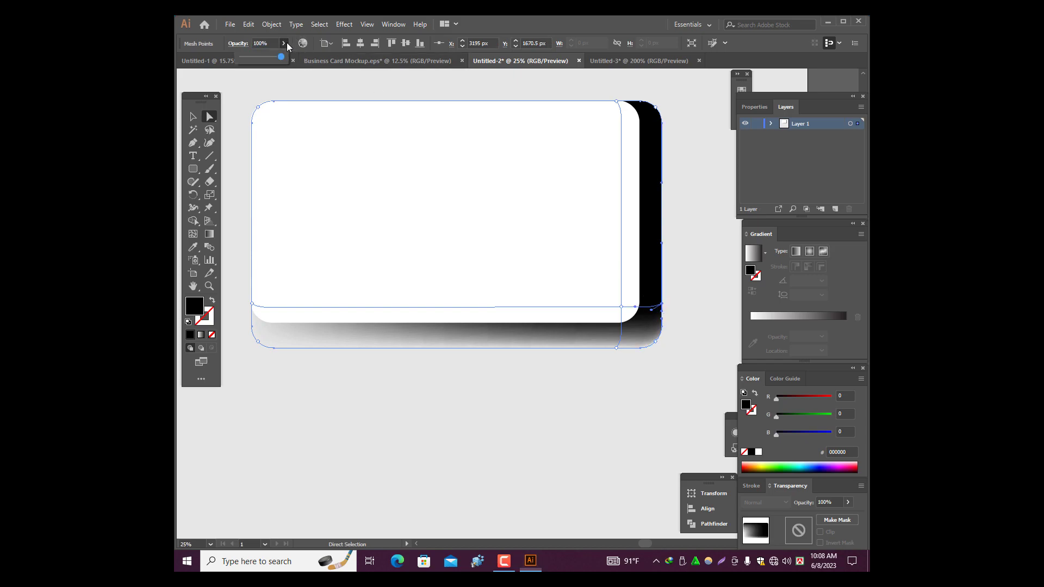
pyautogui.moveTo(276, 59); pyautogui.dragTo(238, 59)
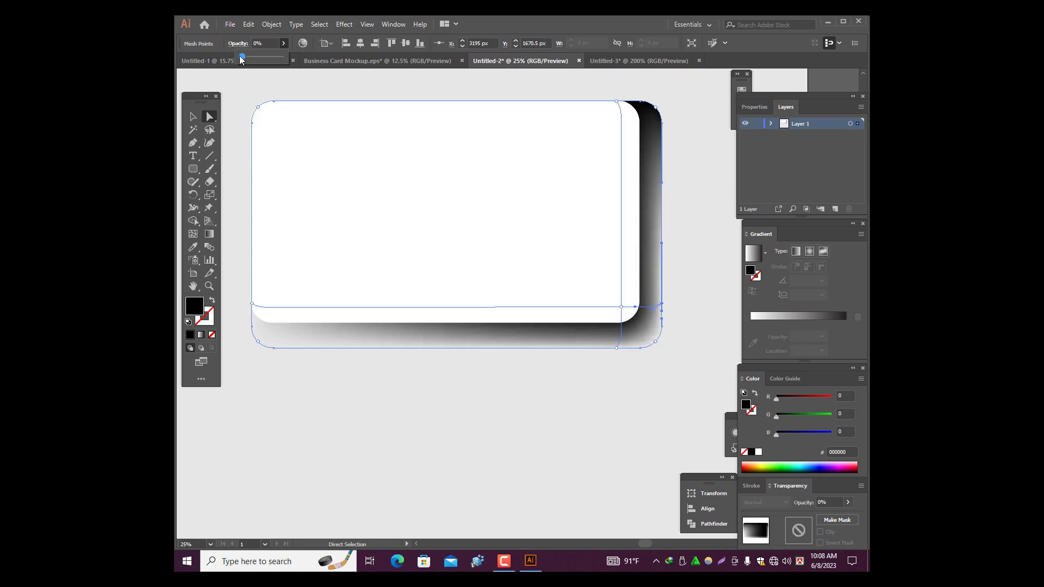
pyautogui.scroll(3, 629, 189)
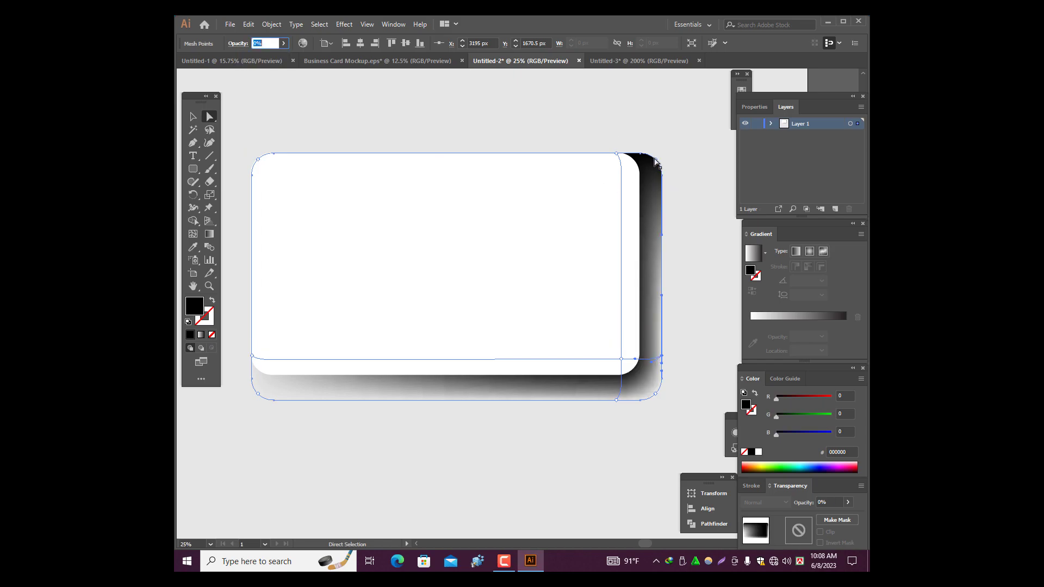
pyautogui.click(655, 160)
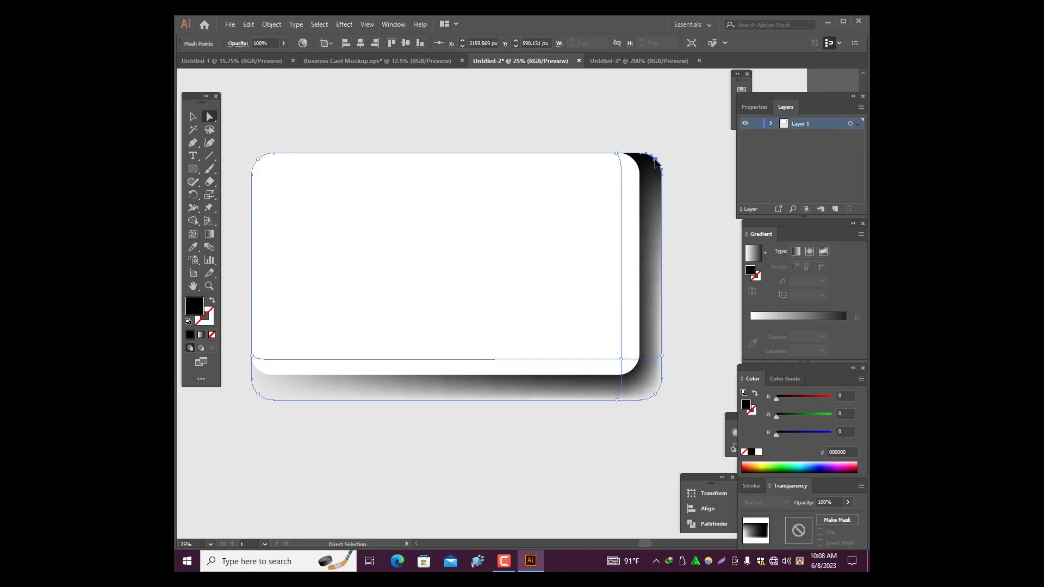
pyautogui.click(283, 43)
pyautogui.moveTo(283, 57); pyautogui.dragTo(242, 57)
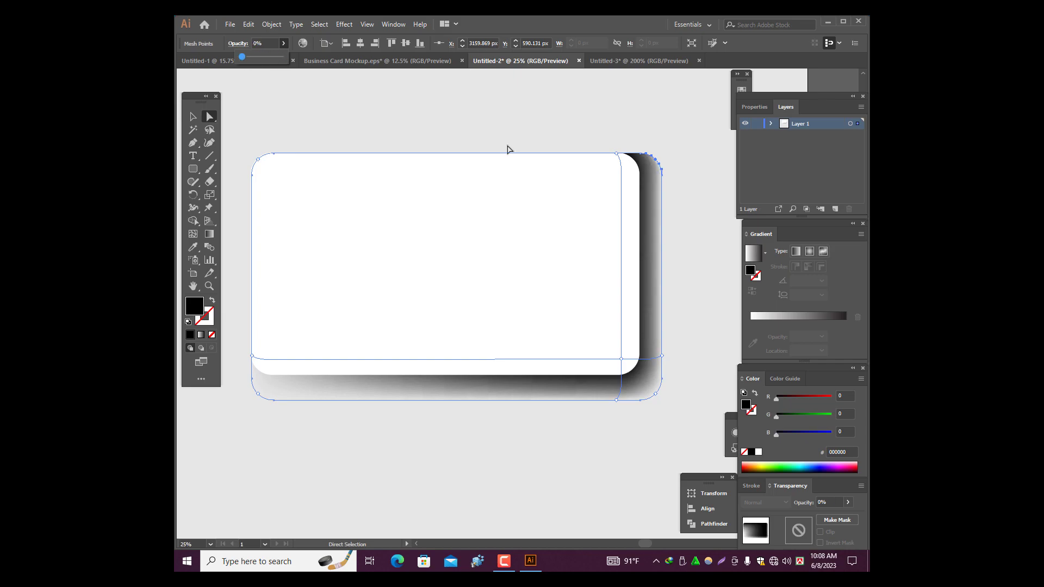
# Set the opacity of the mesh point on the black shape's top edge near the right corner to 25%.
pyautogui.click(617, 155)
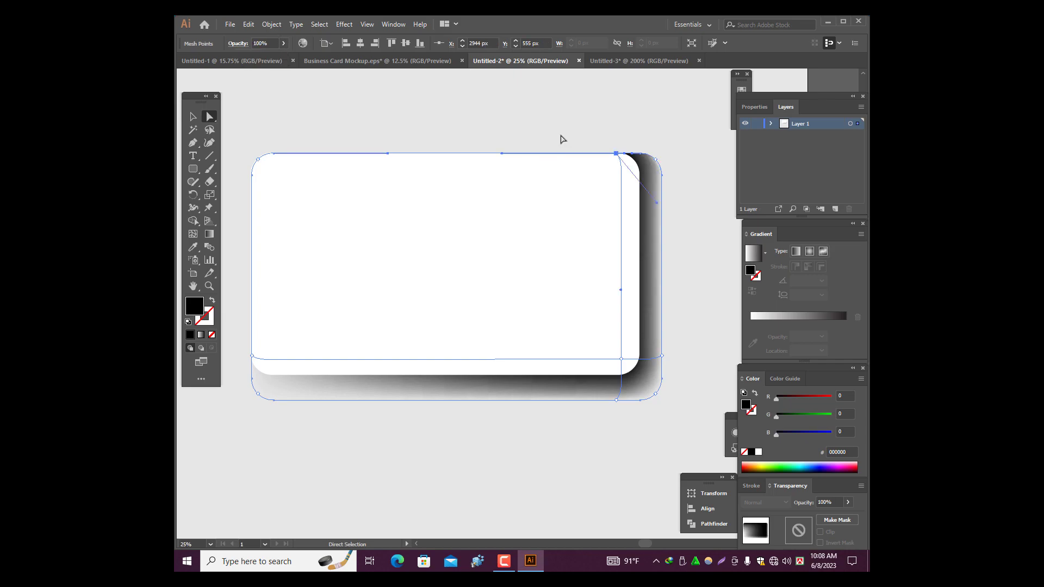
pyautogui.click(283, 42)
pyautogui.moveTo(282, 58)
pyautogui.mouseDown()
pyautogui.moveTo(241, 57)
pyautogui.moveTo(252, 56)
pyautogui.mouseUp()
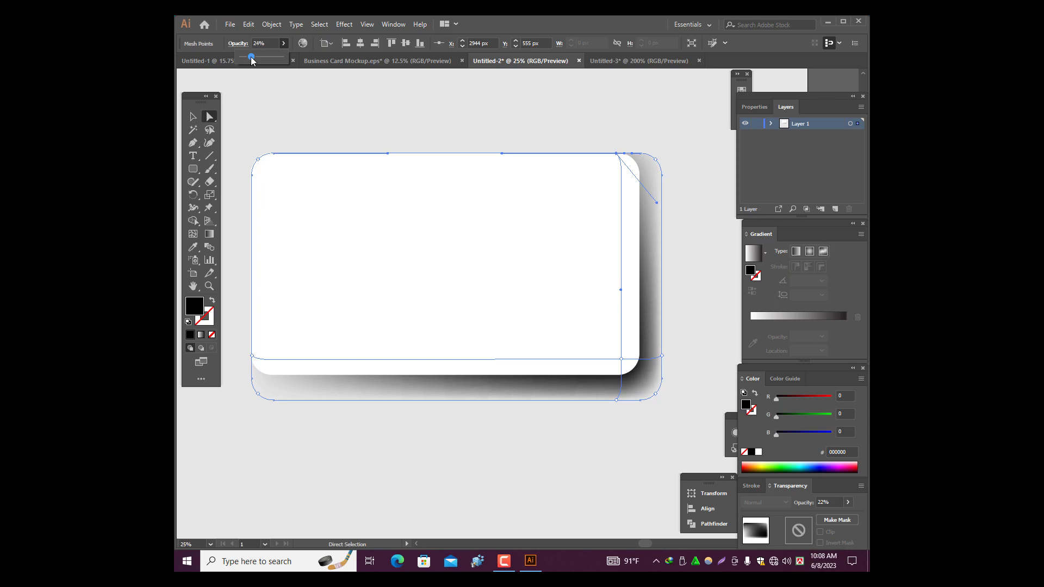
pyautogui.click(715, 330)
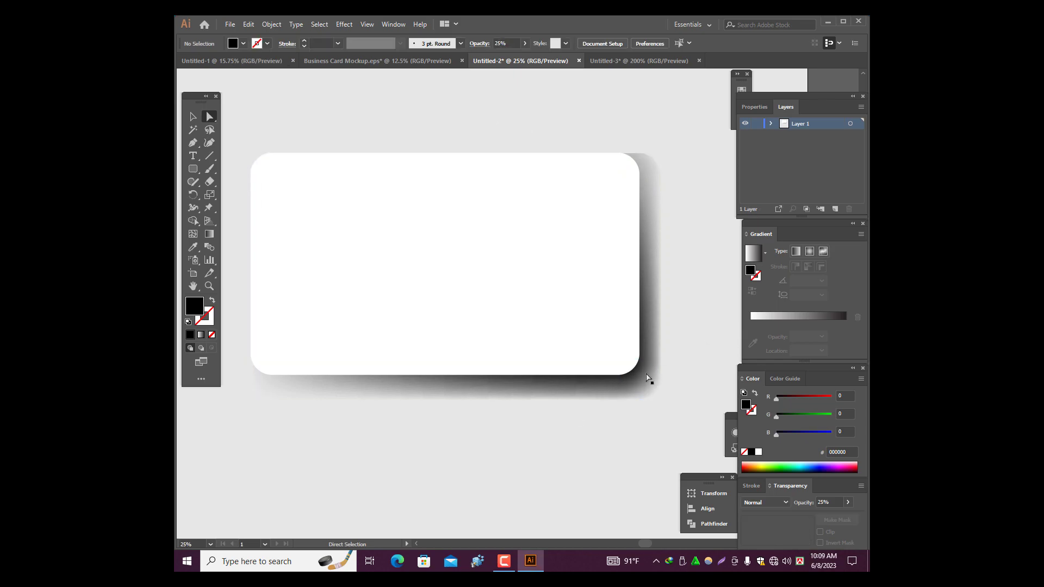
# Set the opacity of the shadow's inner mesh point near the card's bottom-right corner to 28%.
pyautogui.click(642, 386)
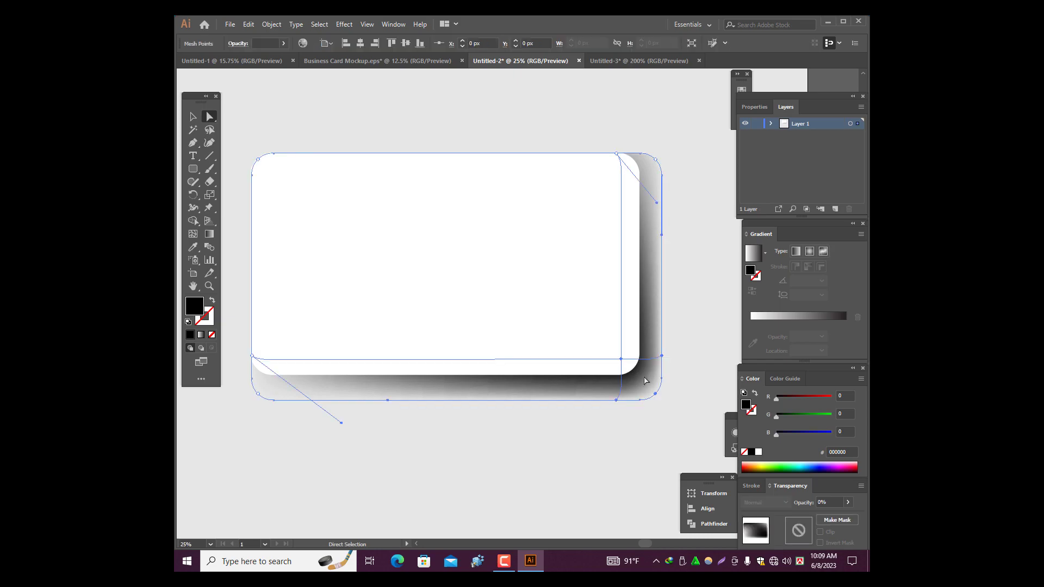
pyautogui.click(621, 359)
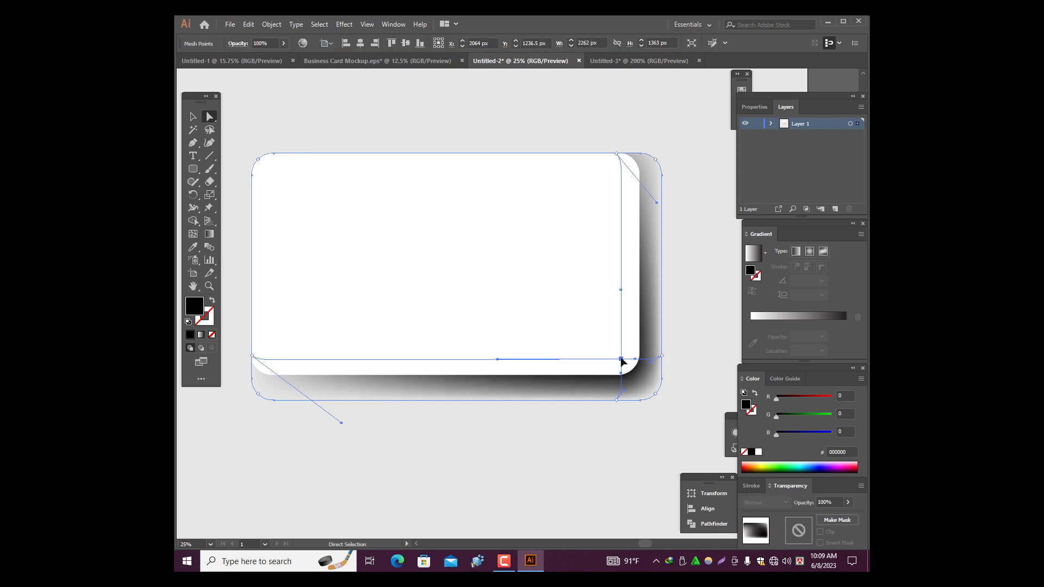
pyautogui.click(283, 44)
pyautogui.moveTo(261, 59); pyautogui.dragTo(250, 62)
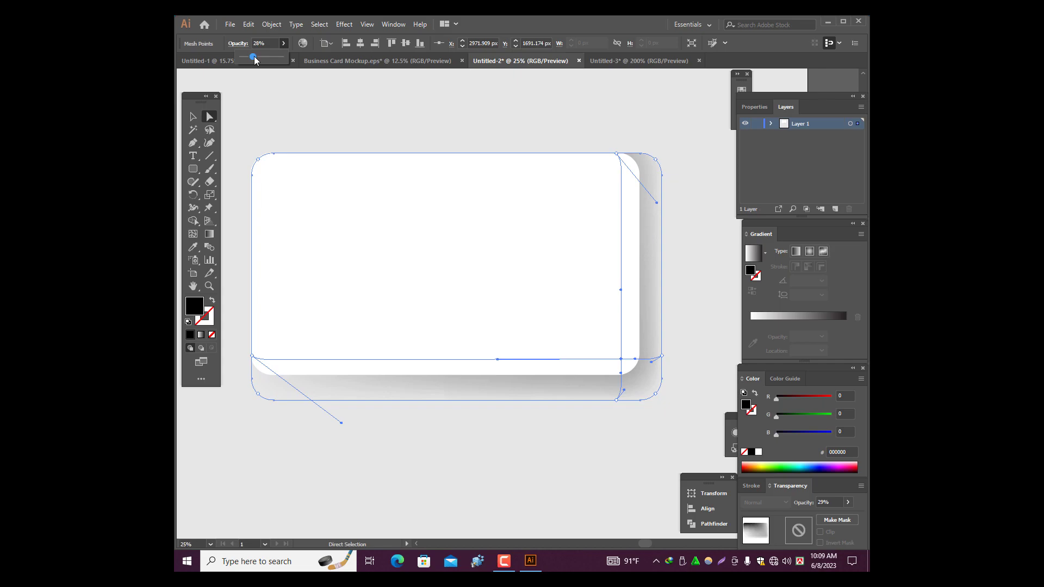
pyautogui.click(624, 124)
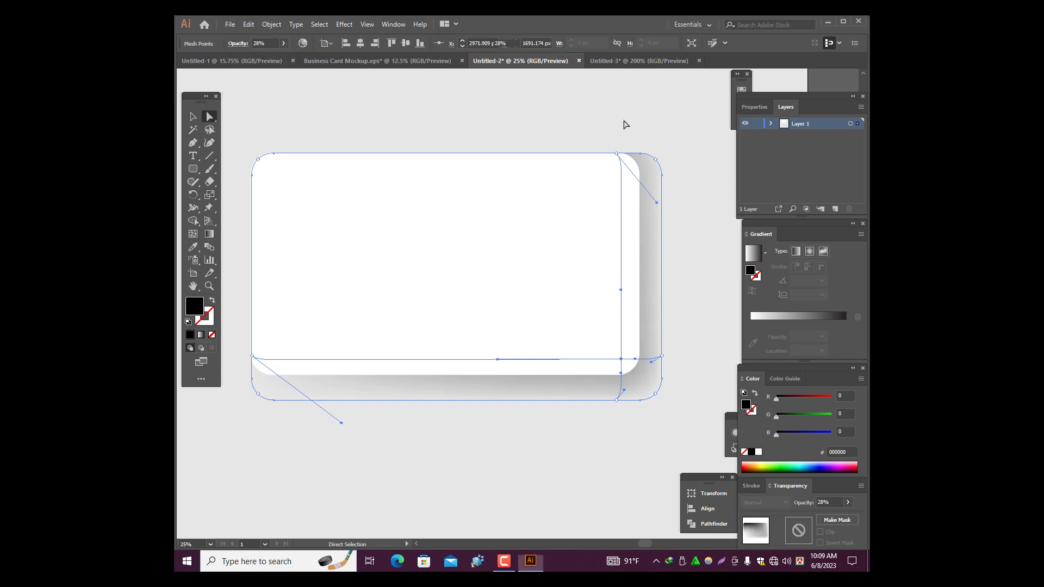
# Set the opacity of the mesh point on the shadow's left edge near the bottom corner to 26%, then deselect the shadow.
pyautogui.click(321, 391)
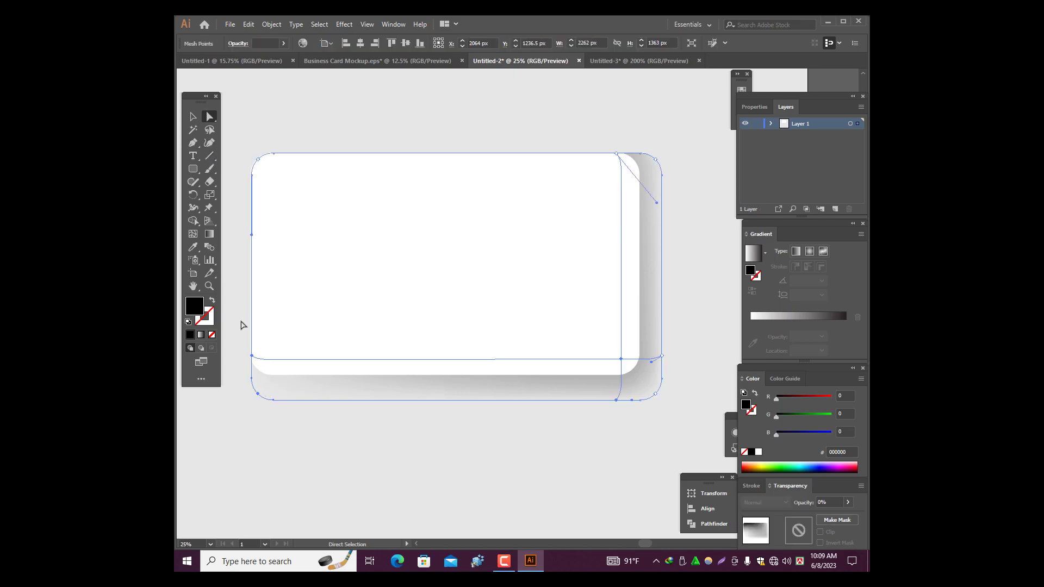
pyautogui.click(252, 357)
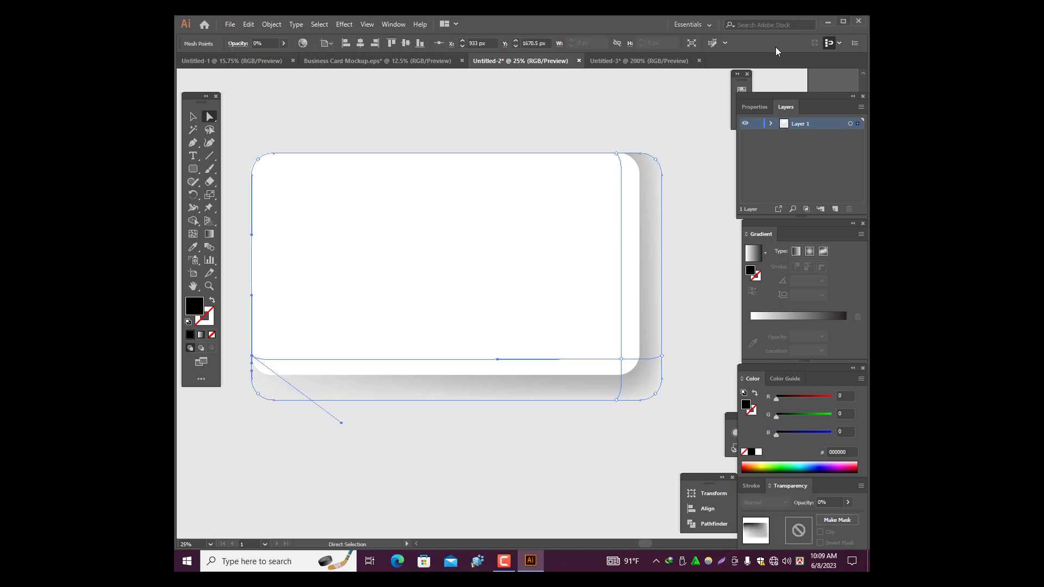
pyautogui.click(284, 43)
pyautogui.click(249, 57)
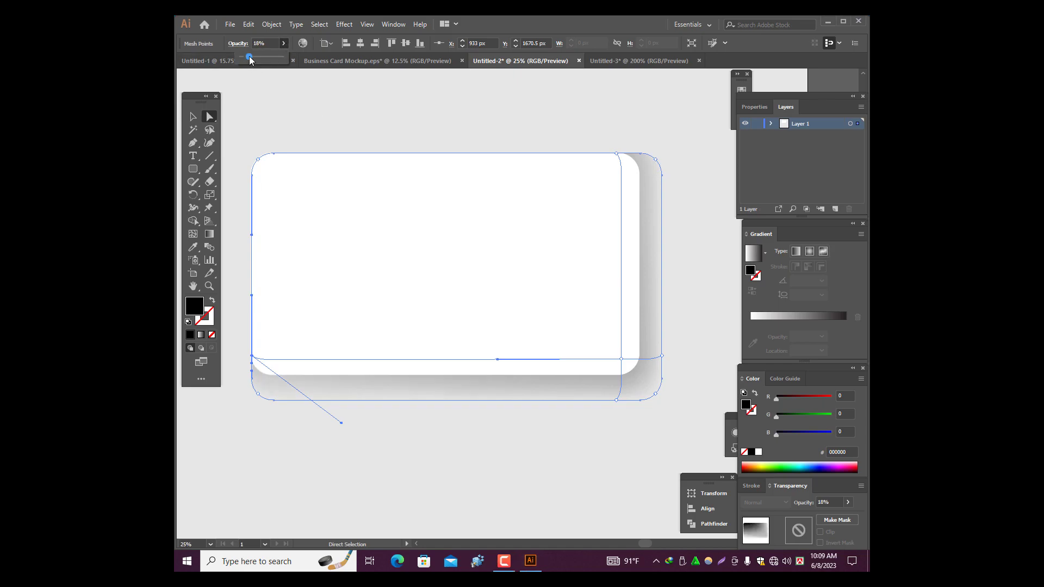
pyautogui.click(257, 56)
pyautogui.click(252, 57)
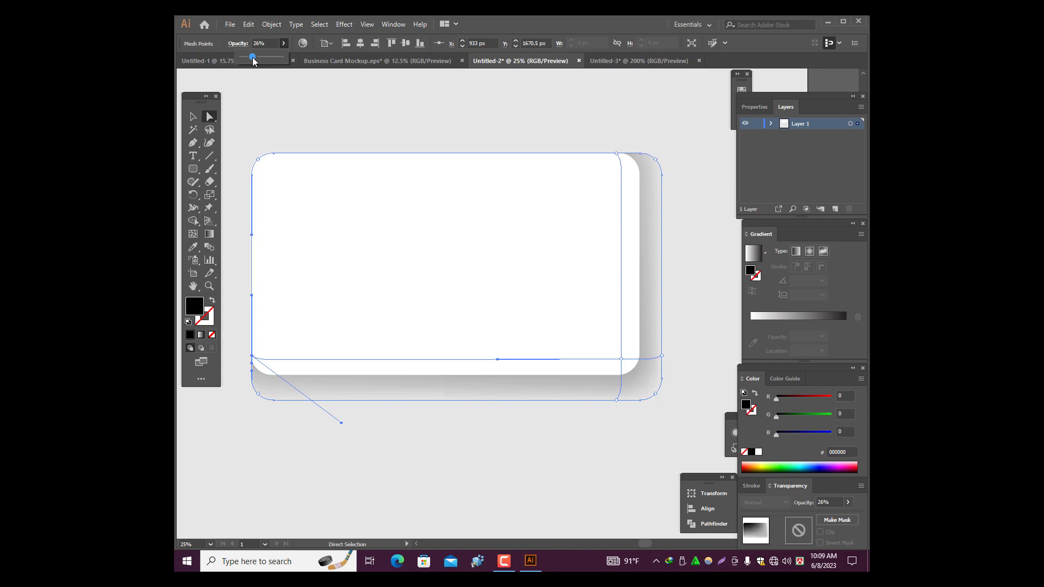
pyautogui.click(192, 117)
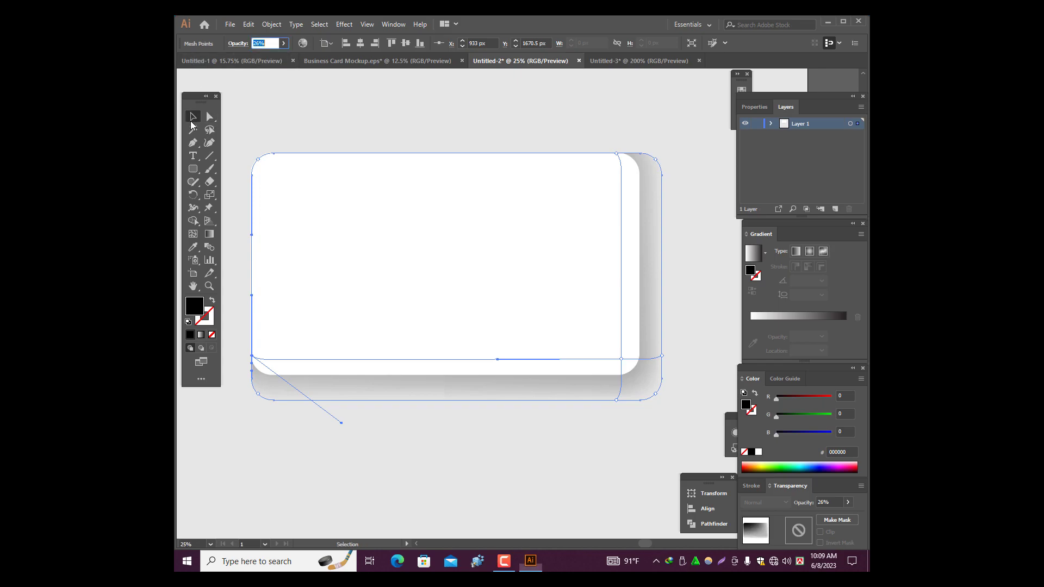
pyautogui.click(441, 130)
pyautogui.hotkey('ctrl', '-')
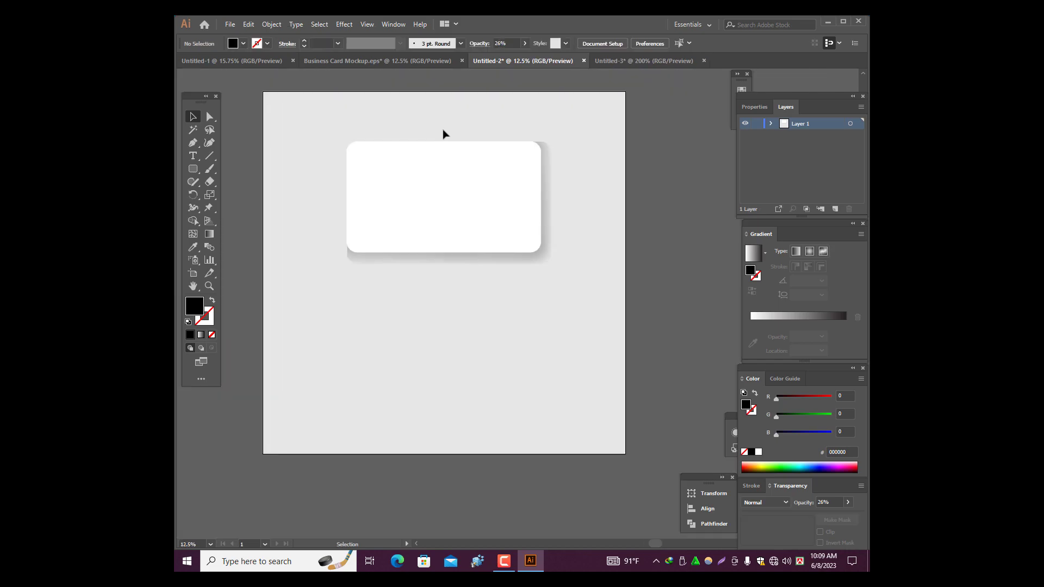
# Reduce the opacity of the shadow's inner mesh point near the card's bottom-right corner to 22% and deselect it.
pyautogui.scroll(1, 443, 134)
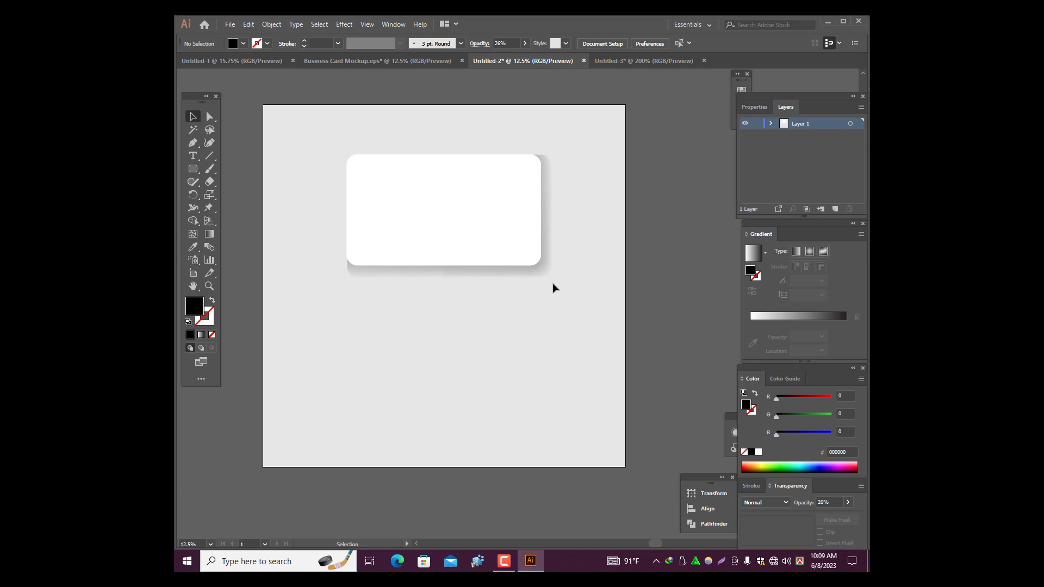
pyautogui.scroll(1, 493, 179)
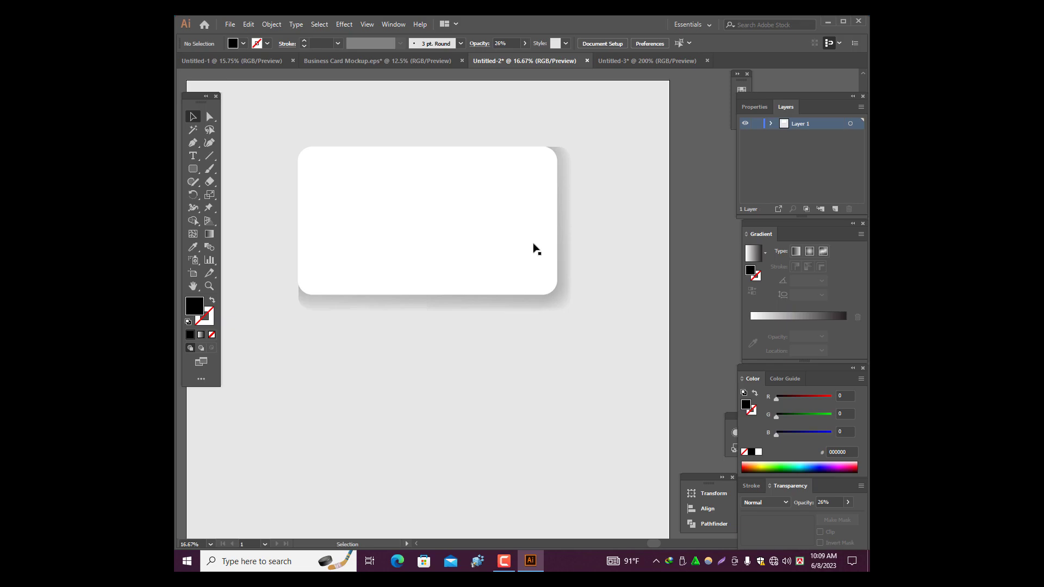
pyautogui.click(565, 302)
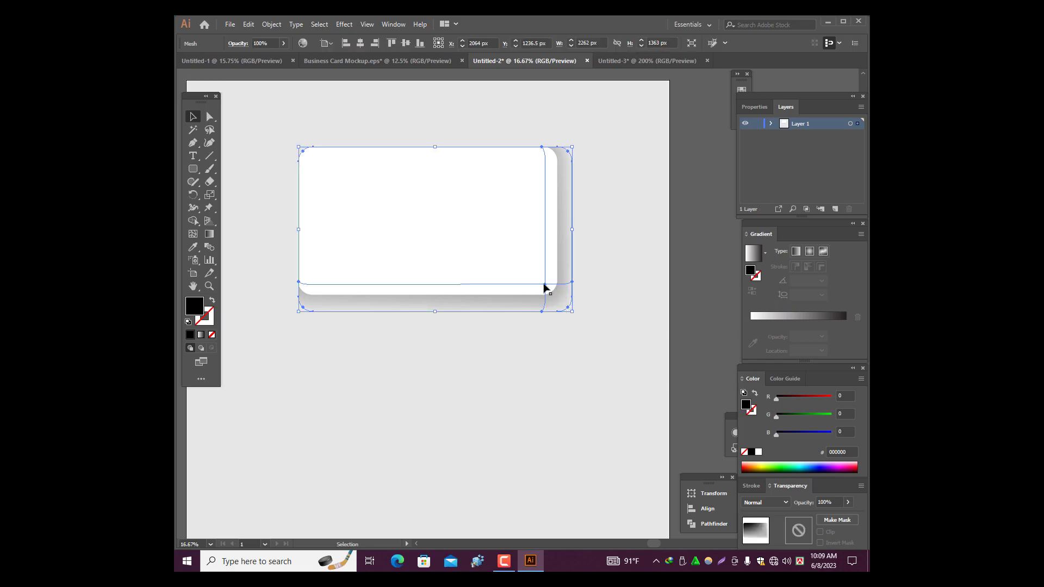
pyautogui.press('a')
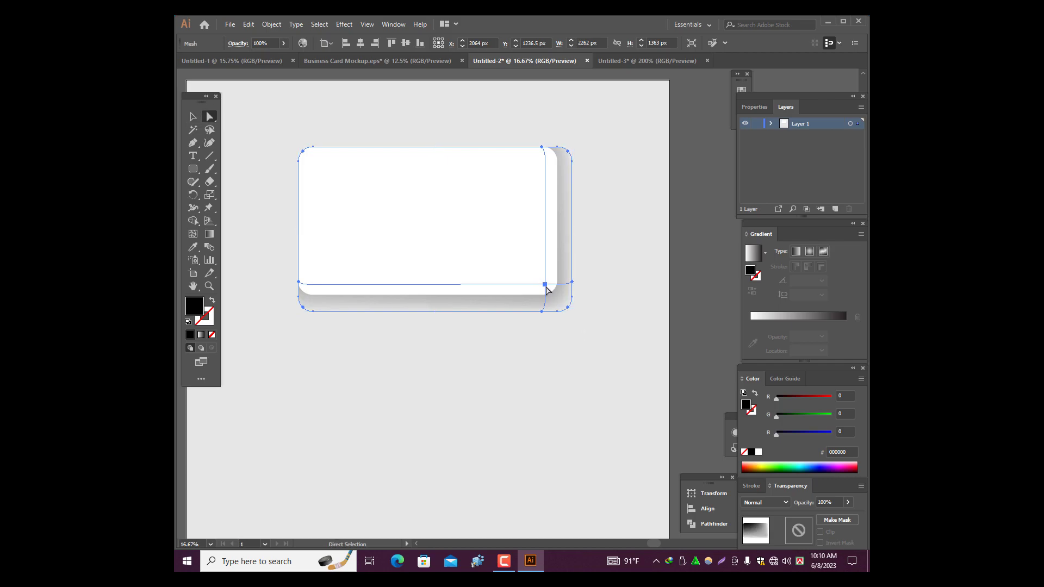
pyautogui.click(545, 285)
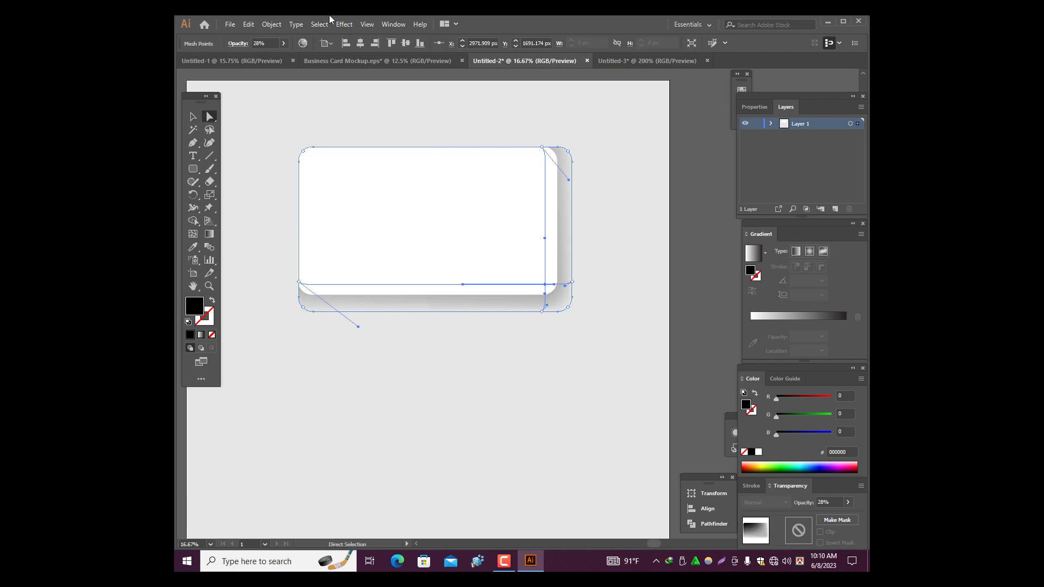
pyautogui.click(284, 44)
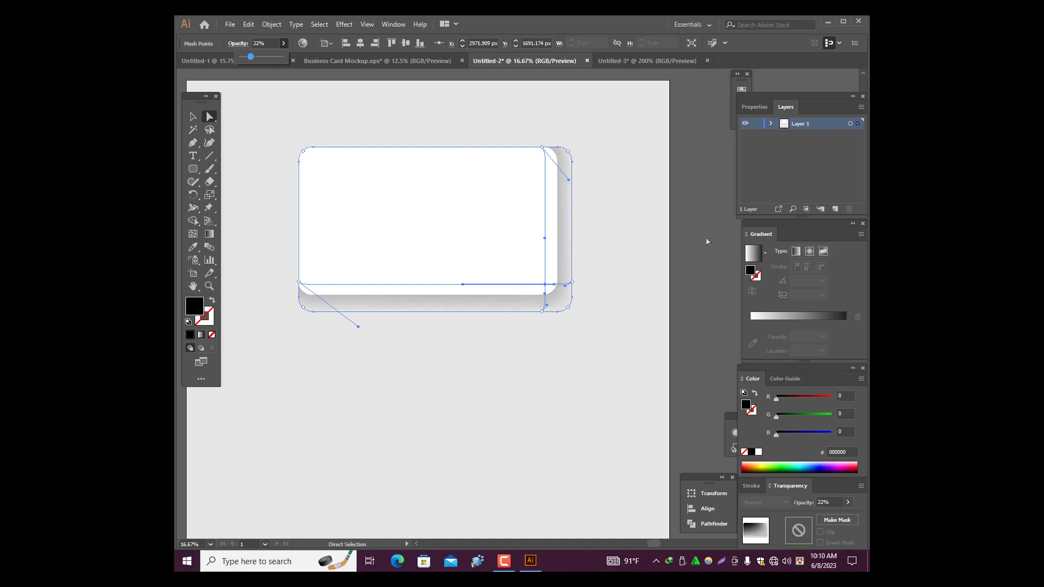
pyautogui.click(193, 116)
pyautogui.click(670, 233)
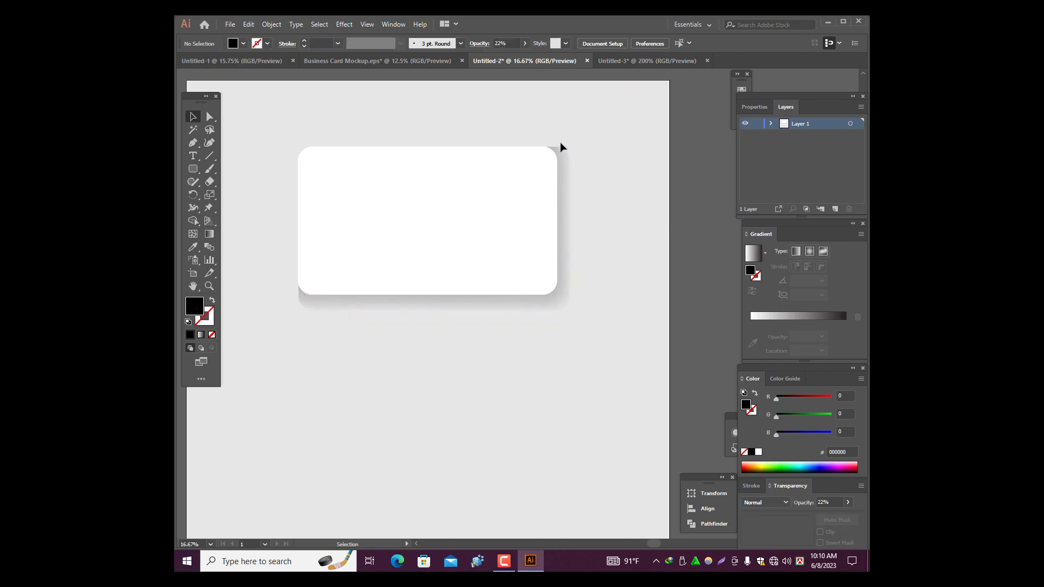
# Select the mesh point at the shadow's top-right corner.
pyautogui.scroll(1, 560, 155)
pyautogui.click(560, 168)
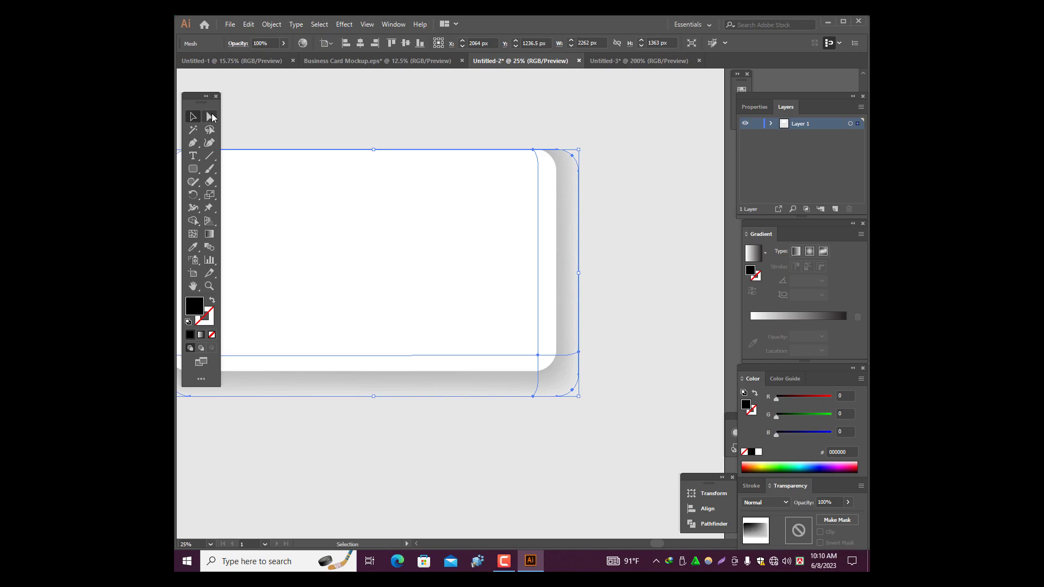
pyautogui.click(209, 116)
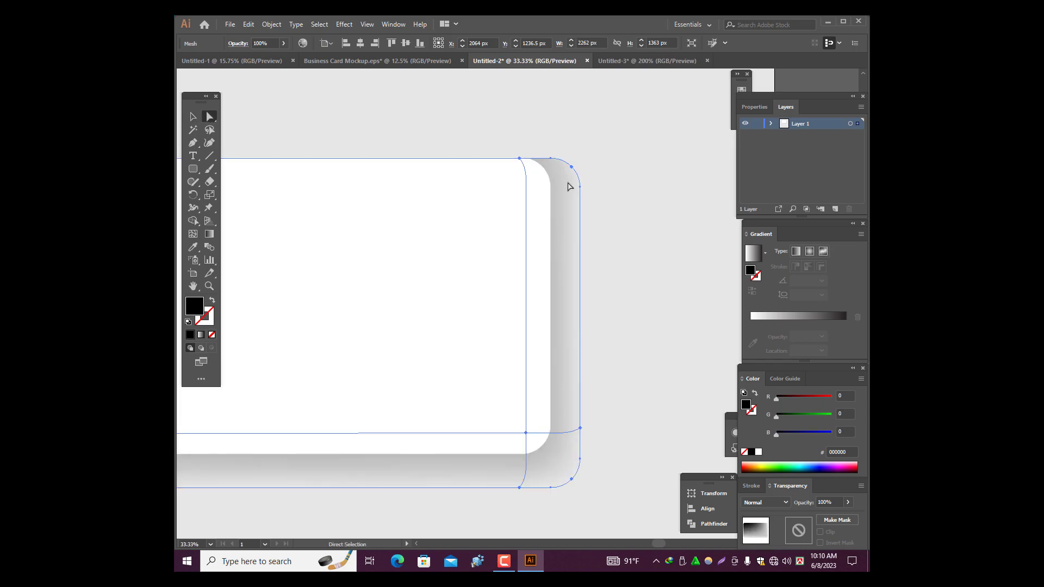
pyautogui.click(572, 170)
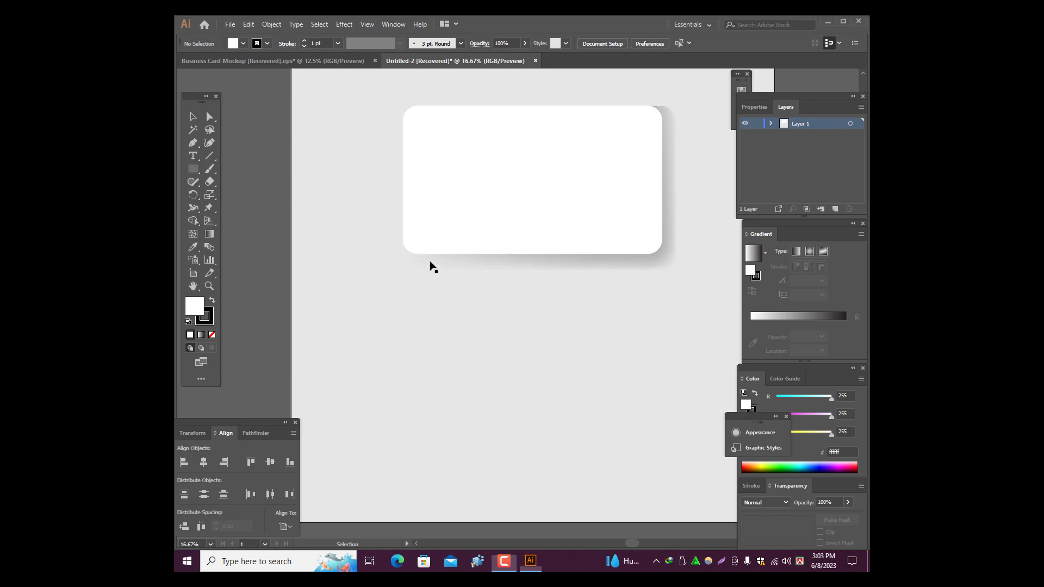
# Set the opacity of the mesh point at the shadow's bottom-left corner to 7%.
pyautogui.click(426, 261)
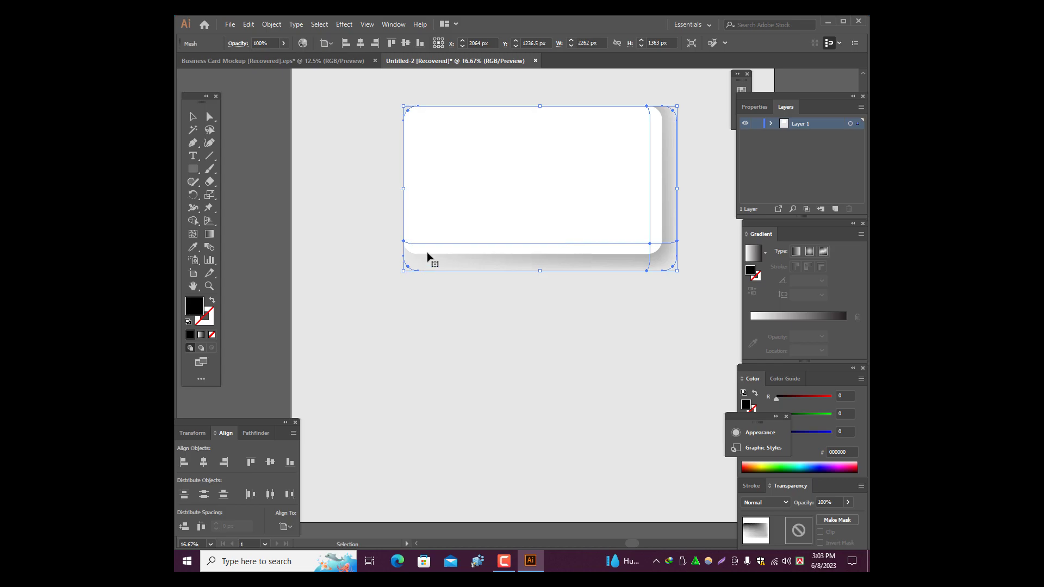
pyautogui.click(209, 117)
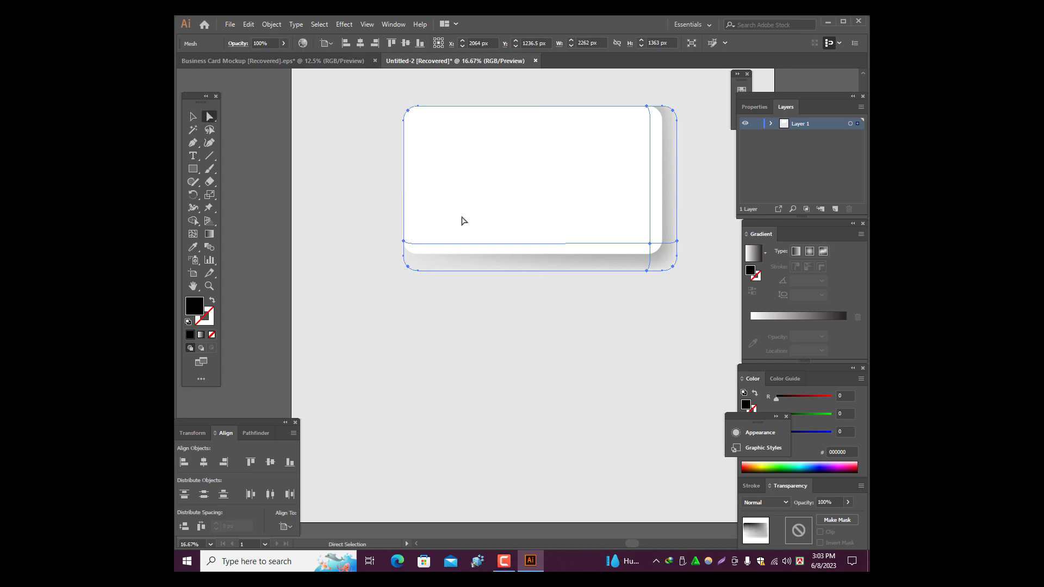
pyautogui.click(409, 267)
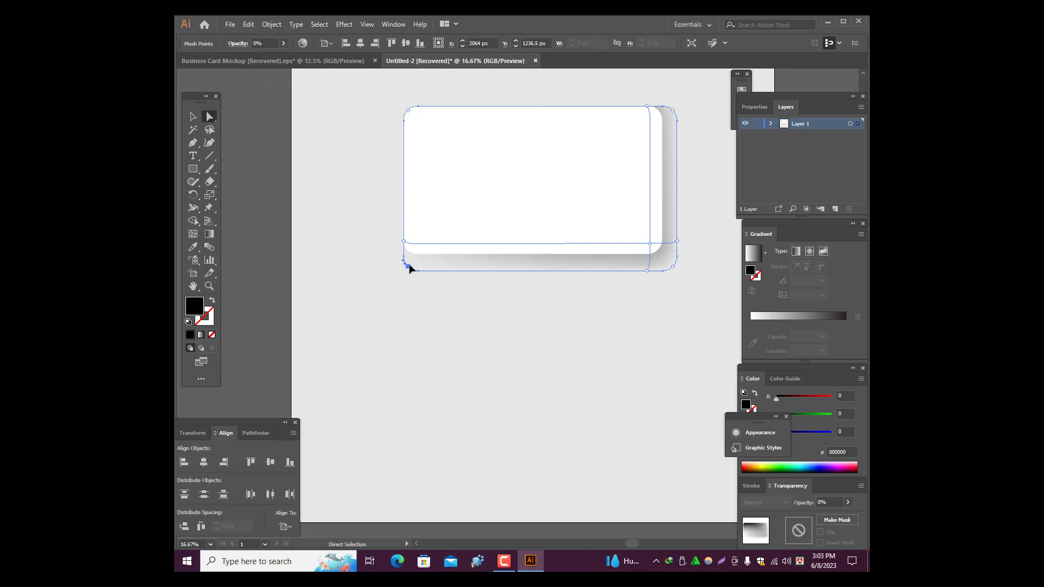
pyautogui.click(284, 44)
pyautogui.moveTo(249, 55); pyautogui.dragTo(244, 56)
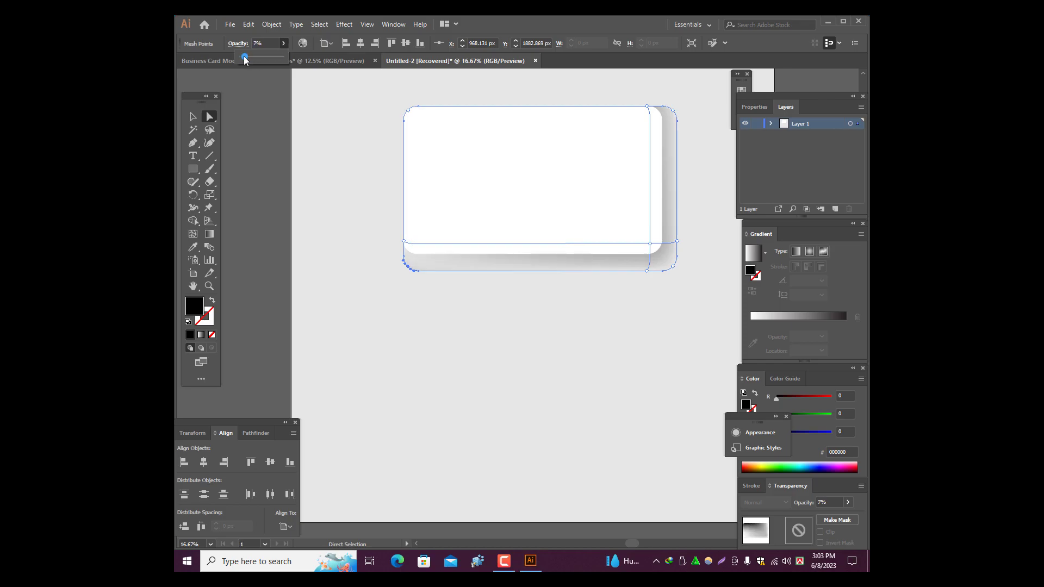
# Set the opacity of the shadow's lower left-edge mesh point to 10%.
pyautogui.click(404, 244)
pyautogui.click(282, 45)
pyautogui.click(245, 57)
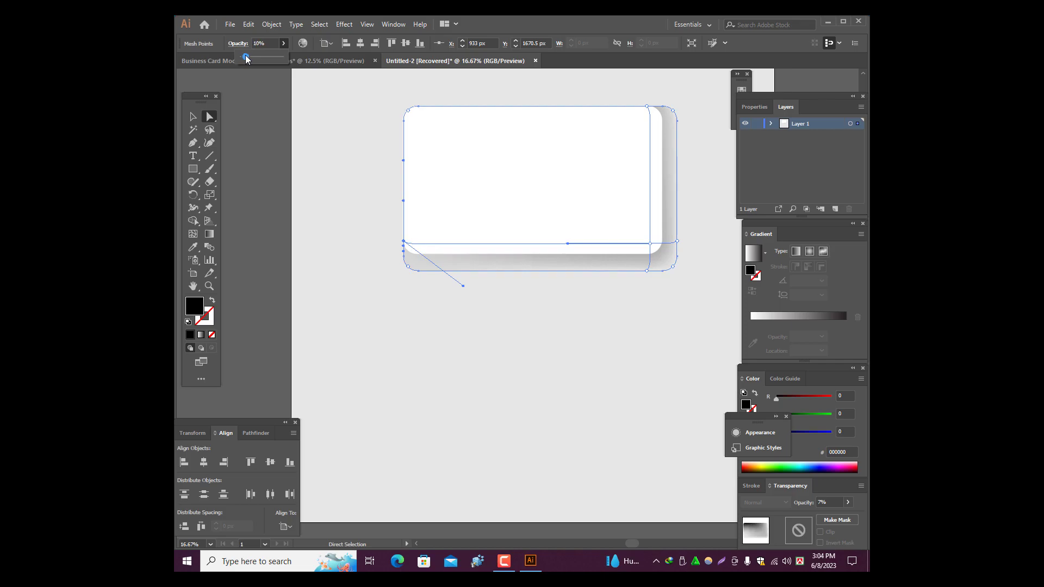
pyautogui.click(191, 117)
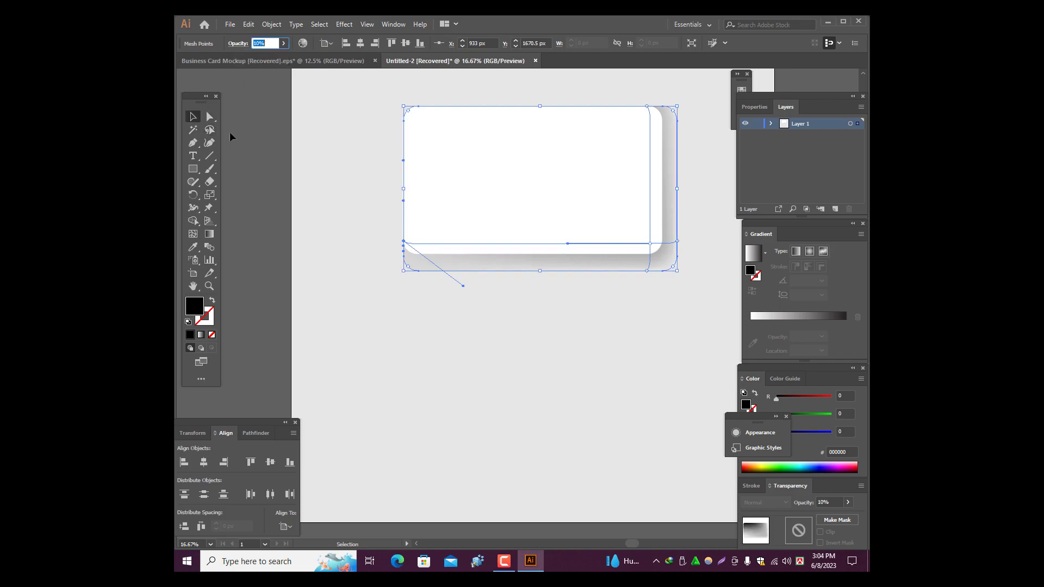
# Deselect the shadow and compare it with the card shadows in the Business Card Mockup document.
pyautogui.click(231, 134)
pyautogui.scroll(1, 542, 204)
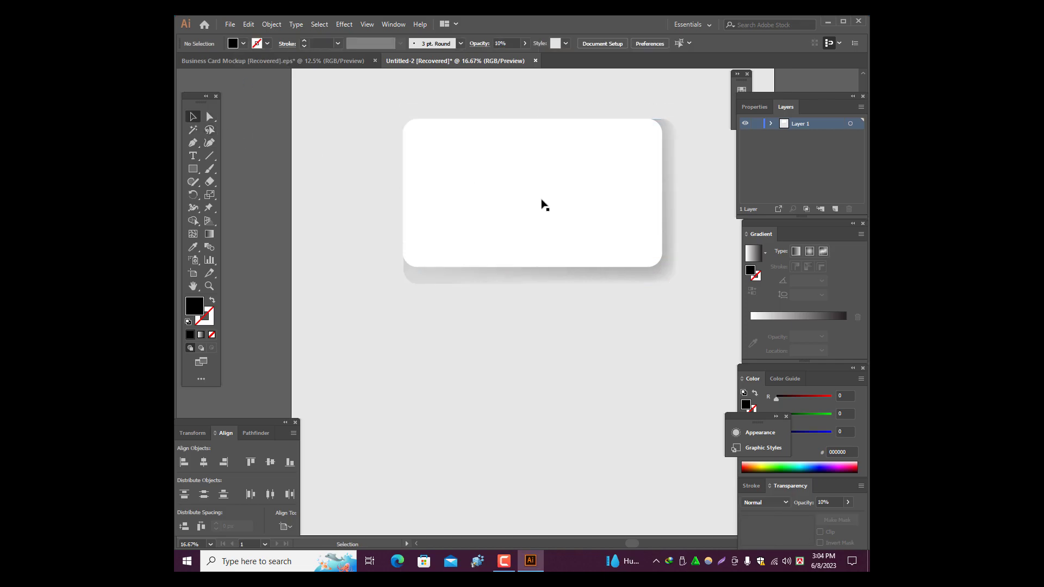
pyautogui.click(311, 60)
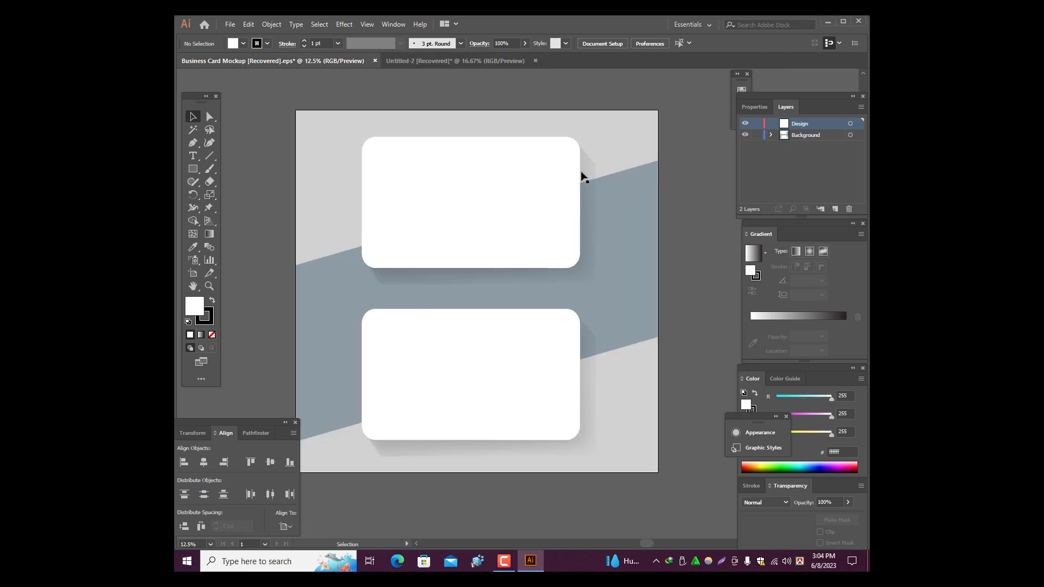
pyautogui.click(481, 58)
# Try to reshape the shadow's bottom-left corner by moving its corner mesh point and the adjacent left-edge point toward the card's corner.
pyautogui.click(422, 281)
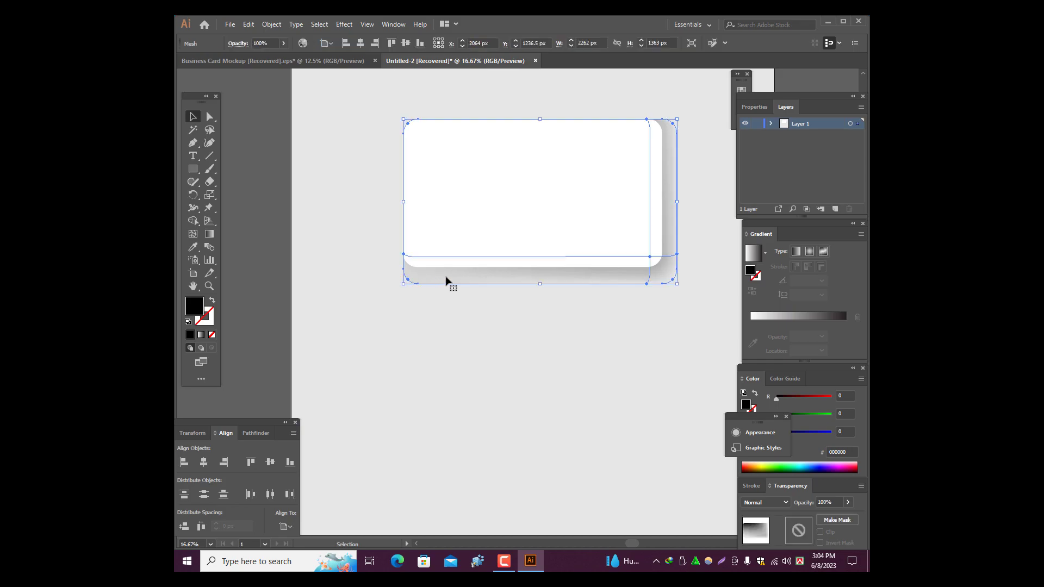
pyautogui.scroll(1, 463, 275)
pyautogui.click(214, 114)
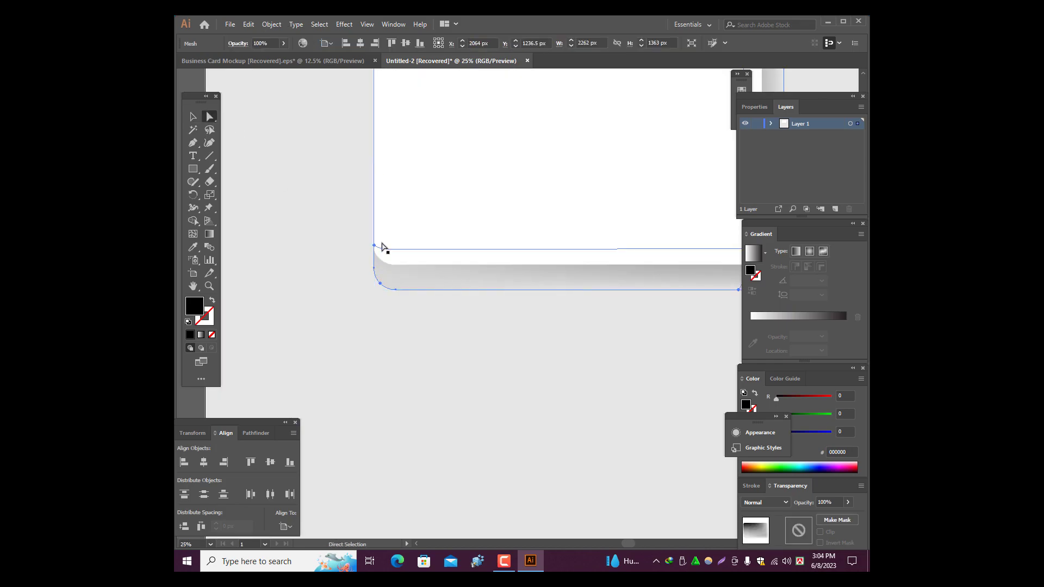
pyautogui.scroll(1, 361, 279)
pyautogui.scroll(1, 403, 280)
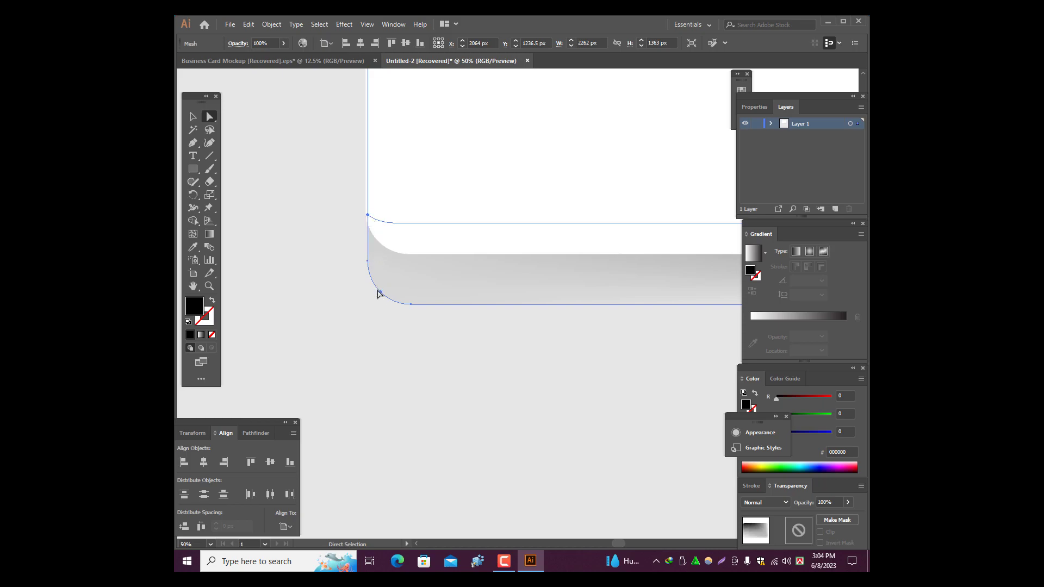
pyautogui.click(380, 294)
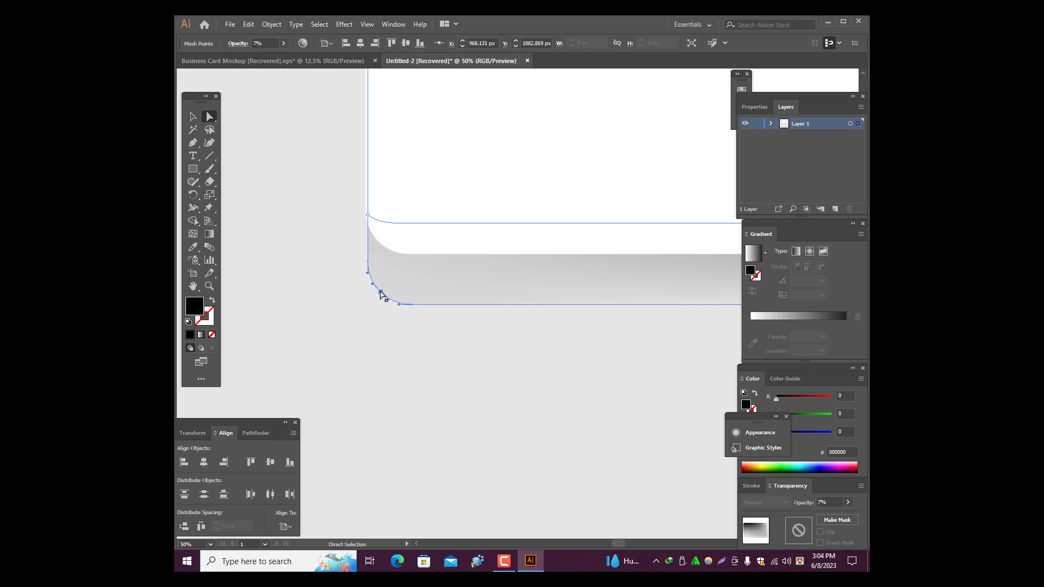
pyautogui.moveTo(380, 294); pyautogui.dragTo(387, 230)
pyautogui.click(369, 263)
pyautogui.moveTo(368, 264); pyautogui.dragTo(368, 216)
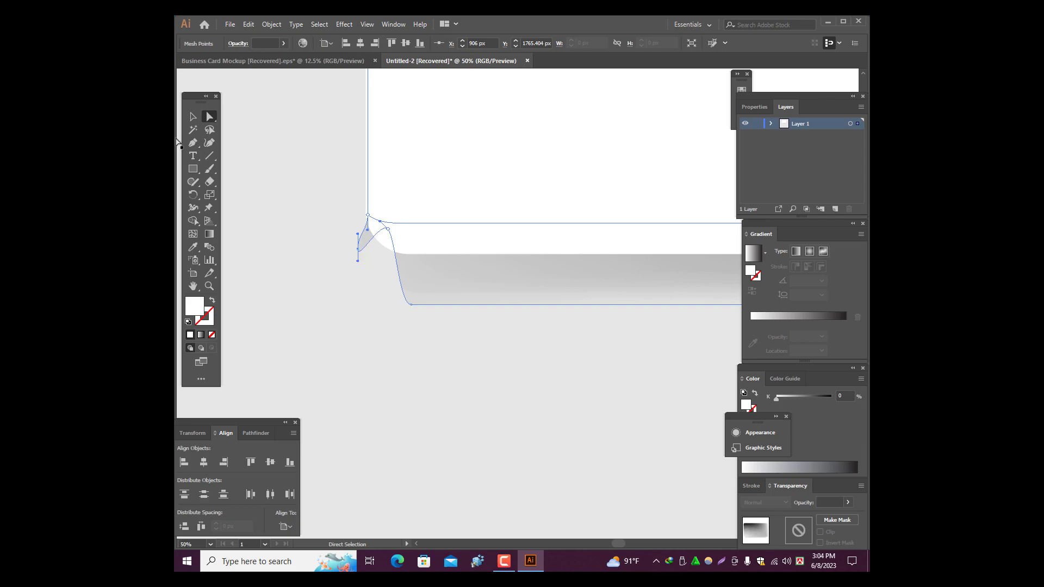
# Move the shadow's bottom-left corner mesh point down to its bottom edge and the left-edge point up to about X 939, Y 1678 px.
pyautogui.press('v')
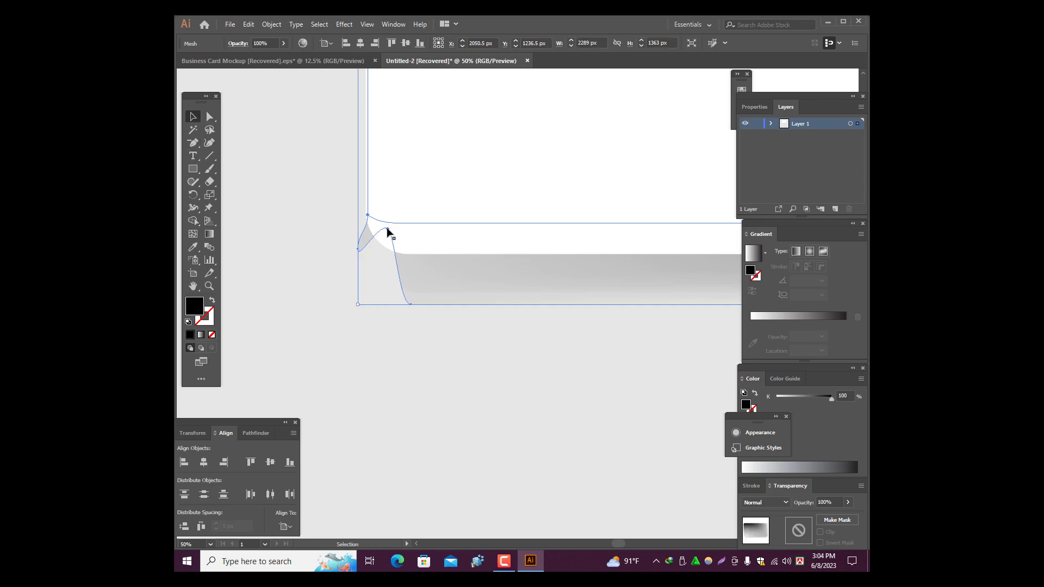
pyautogui.click(209, 116)
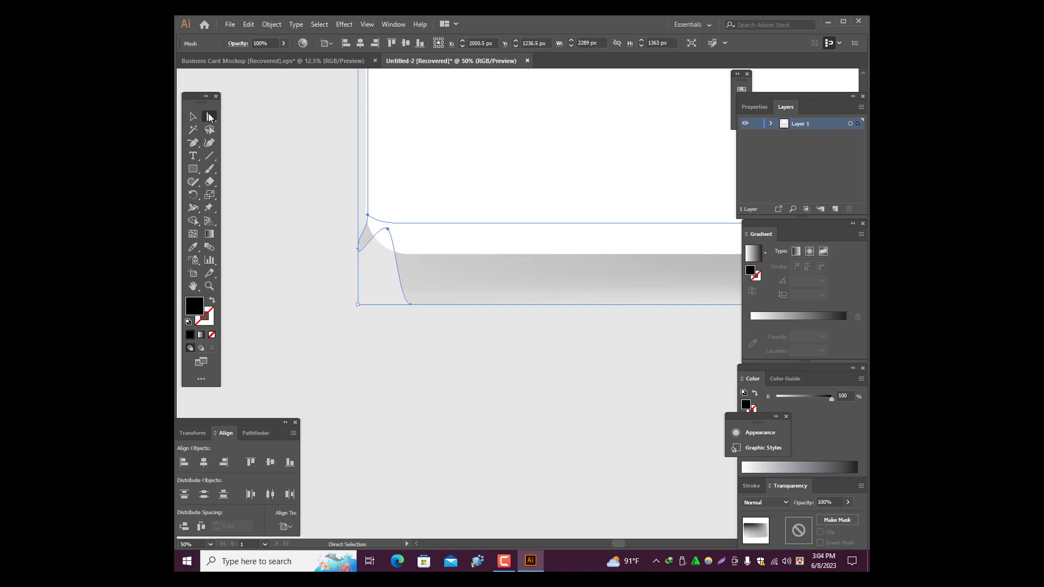
pyautogui.click(388, 229)
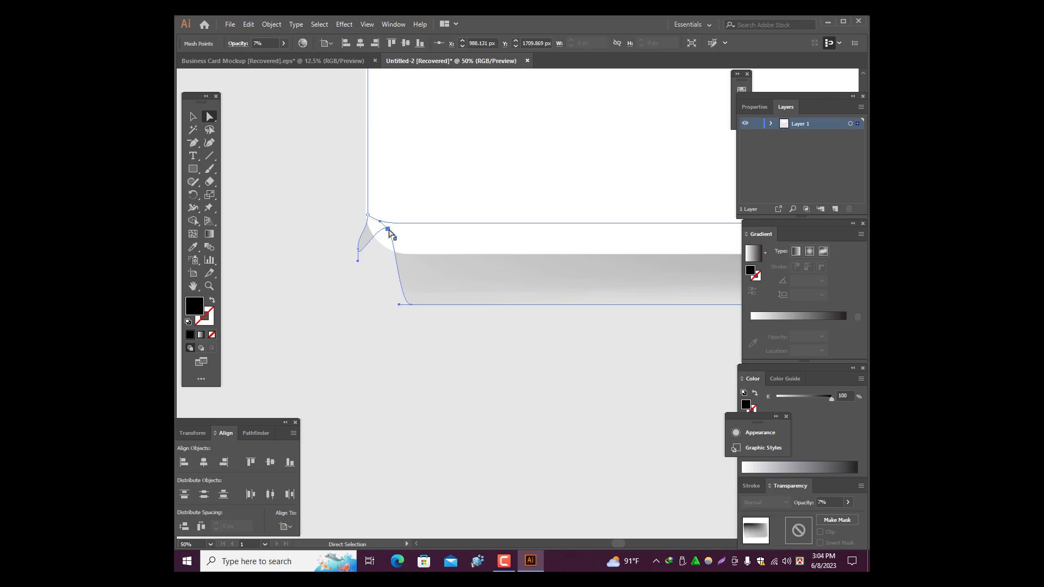
pyautogui.moveTo(388, 230)
pyautogui.mouseDown()
pyautogui.moveTo(410, 308)
pyautogui.moveTo(392, 307)
pyautogui.moveTo(401, 303)
pyautogui.mouseUp()
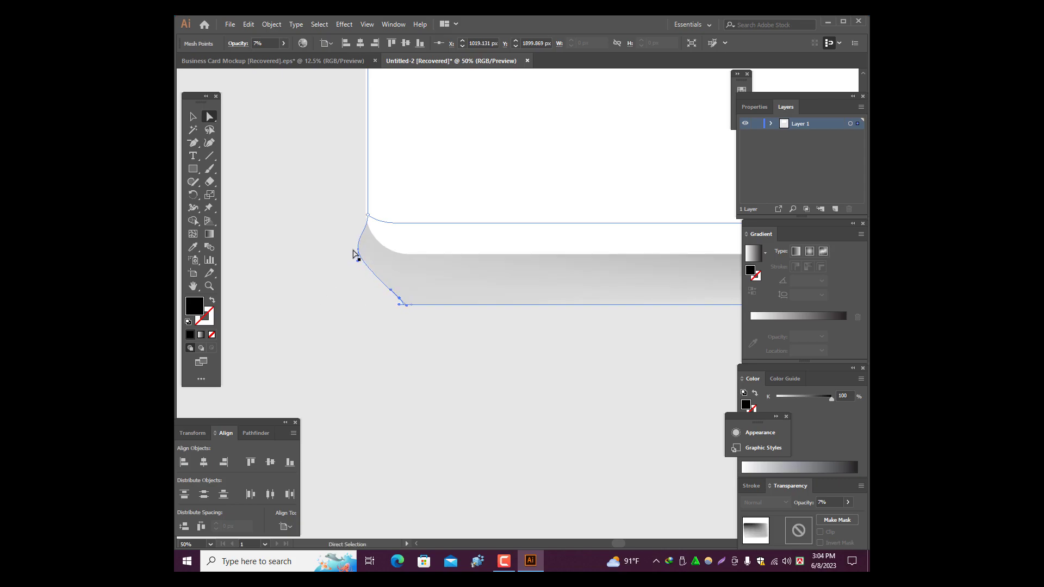
pyautogui.moveTo(357, 249); pyautogui.dragTo(369, 217)
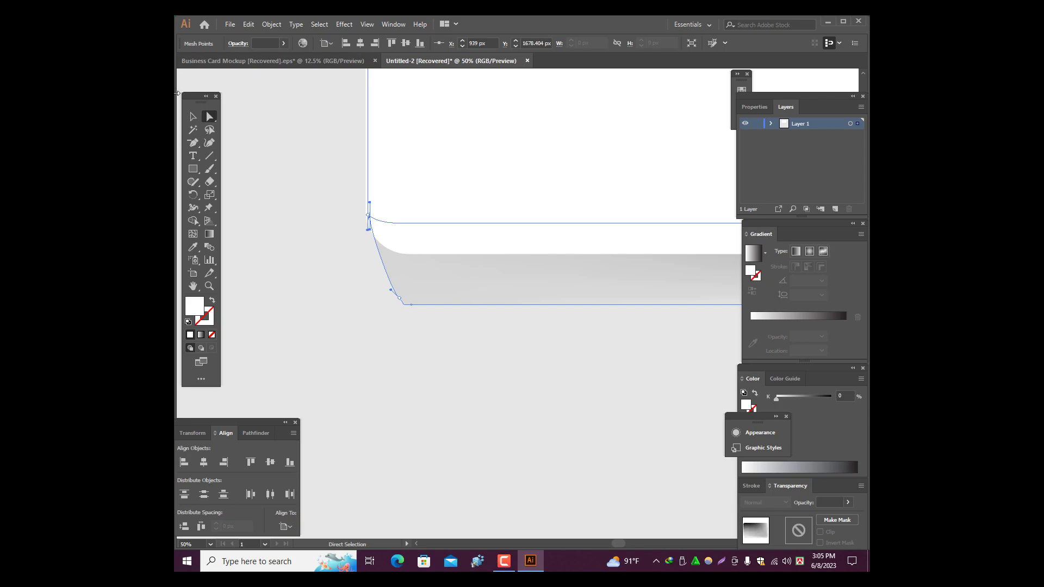
pyautogui.click(193, 116)
pyautogui.click(298, 203)
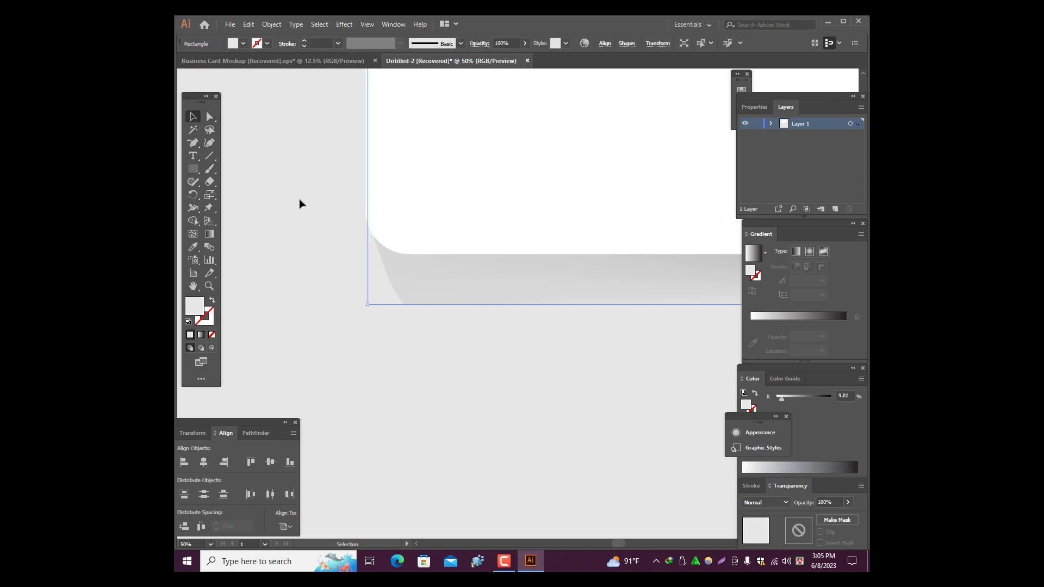
# Tuck the shadow's bottom-left corner mesh point under the card's rounded corner at about X 941, Y 1696 px and deselect it.
pyautogui.click(445, 251)
pyautogui.scroll(4, 445, 251)
pyautogui.click(408, 308)
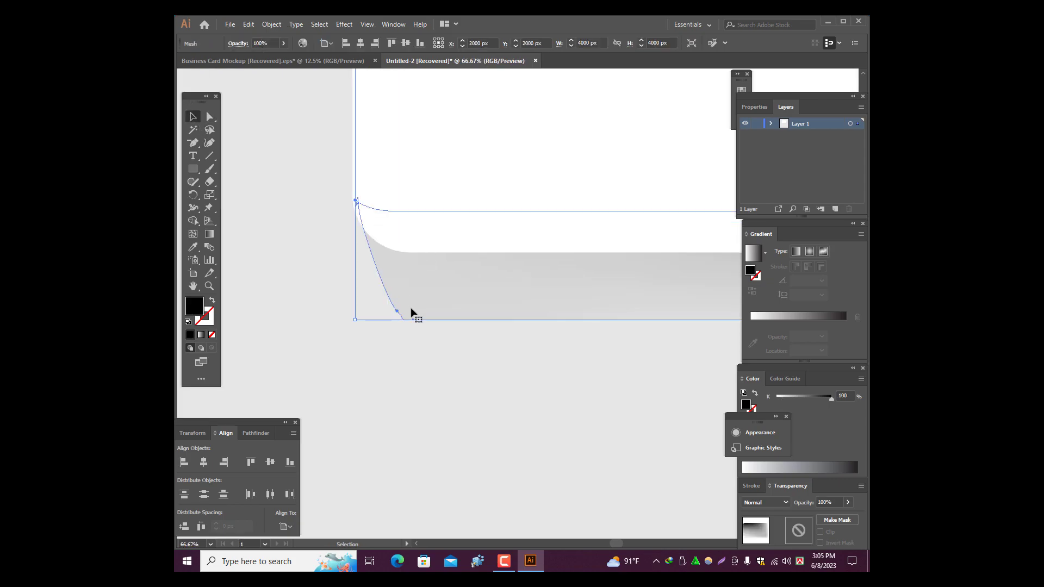
pyautogui.scroll(1, 405, 311)
pyautogui.click(209, 117)
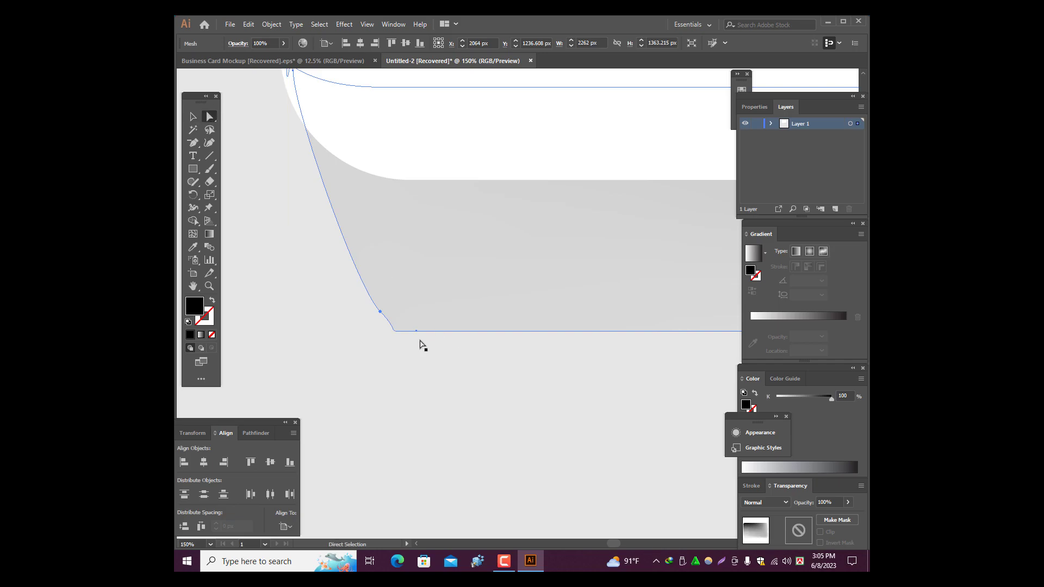
pyautogui.moveTo(380, 312); pyautogui.dragTo(295, 88)
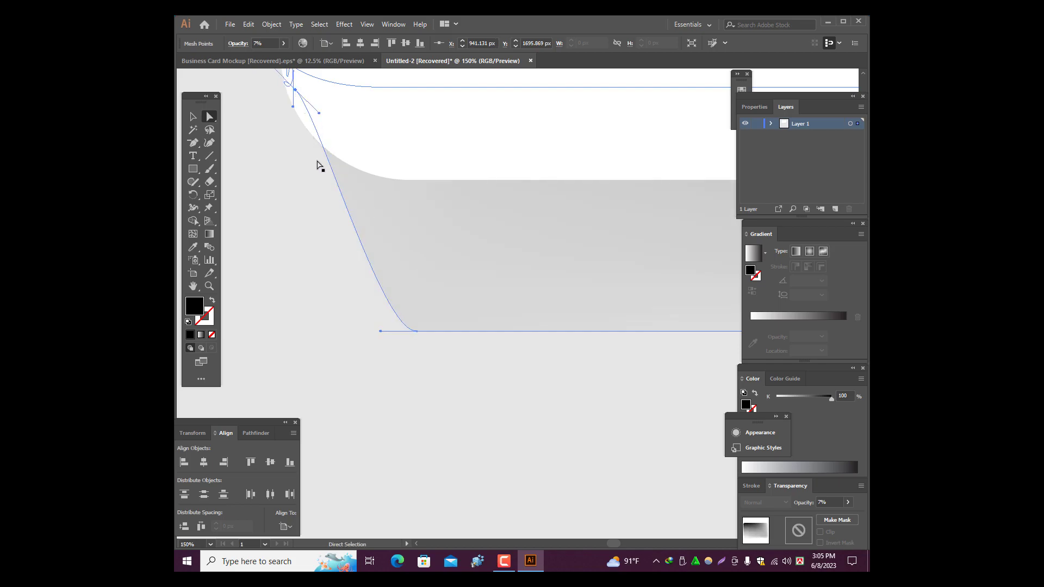
pyautogui.hotkey('ctrl', 'z')
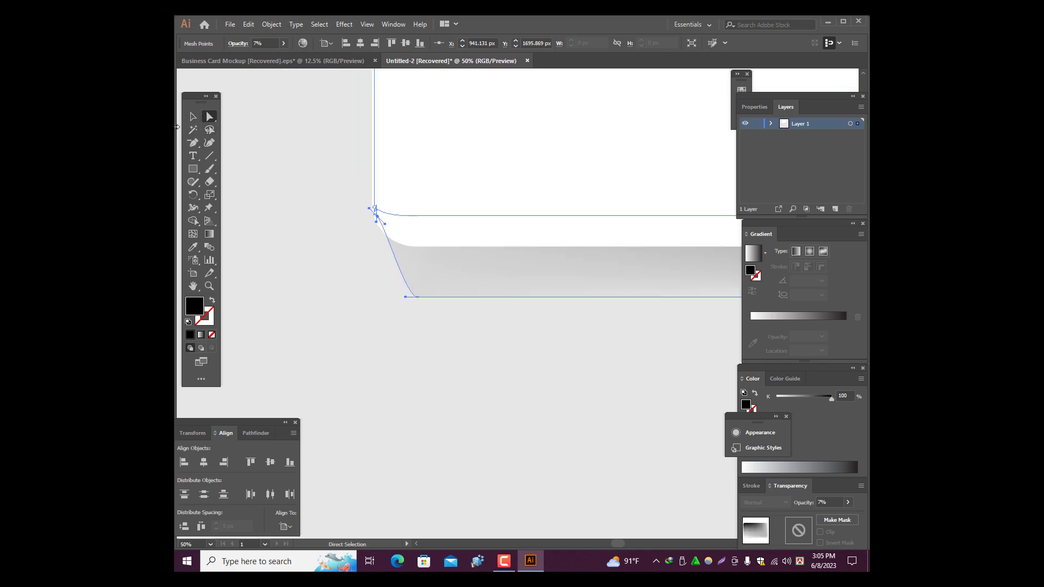
pyautogui.click(194, 116)
pyautogui.scroll(-3, 298, 210)
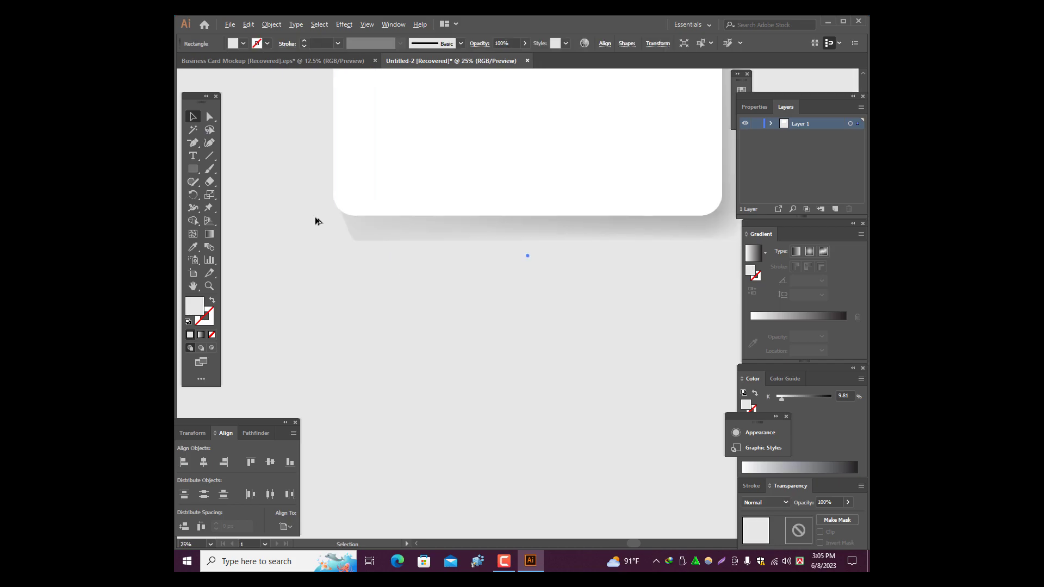
pyautogui.scroll(-1, 372, 245)
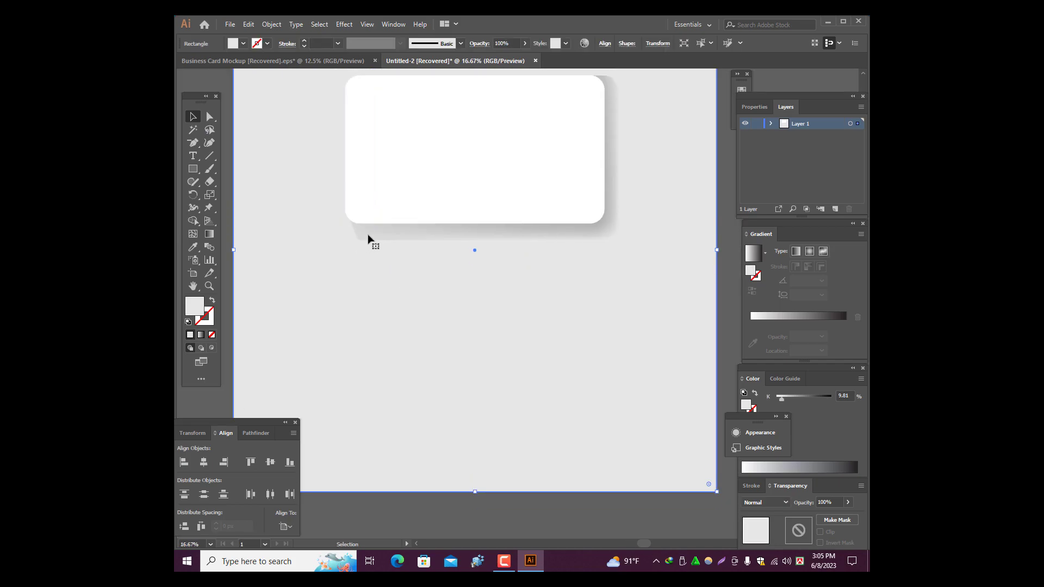
pyautogui.scroll(1, 373, 243)
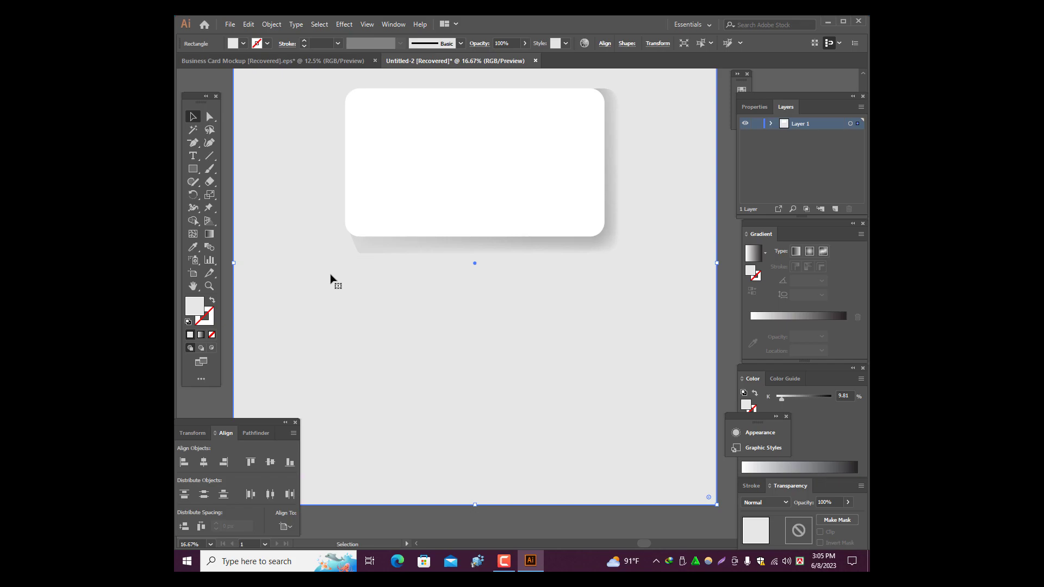
pyautogui.scroll(2, 400, 287)
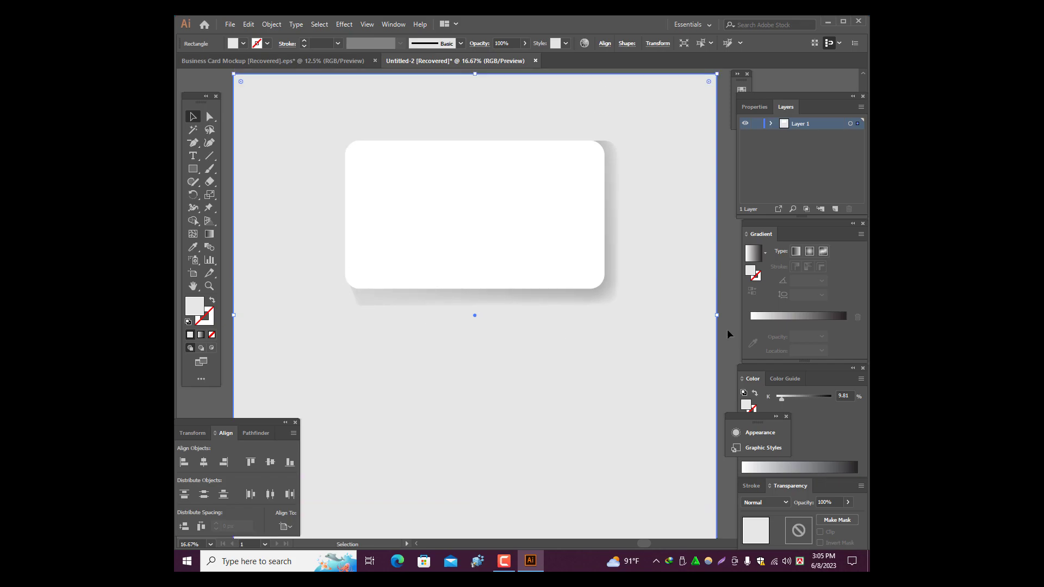
# Set the opacity of the shadow's inner mesh point near the card's bottom-right corner to 24% and deselect it.
pyautogui.click(601, 299)
pyautogui.click(603, 299)
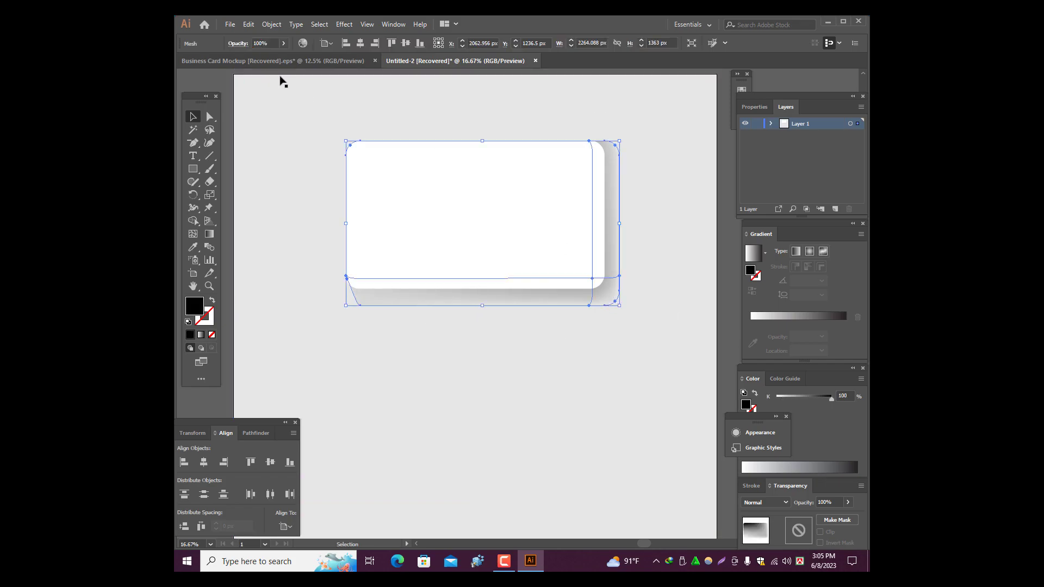
pyautogui.click(210, 117)
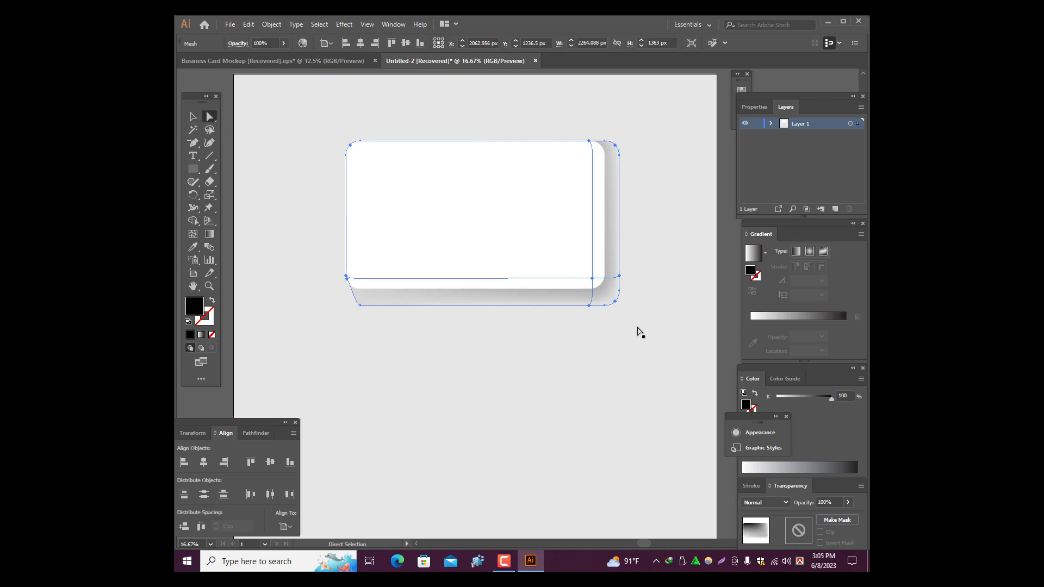
pyautogui.click(615, 305)
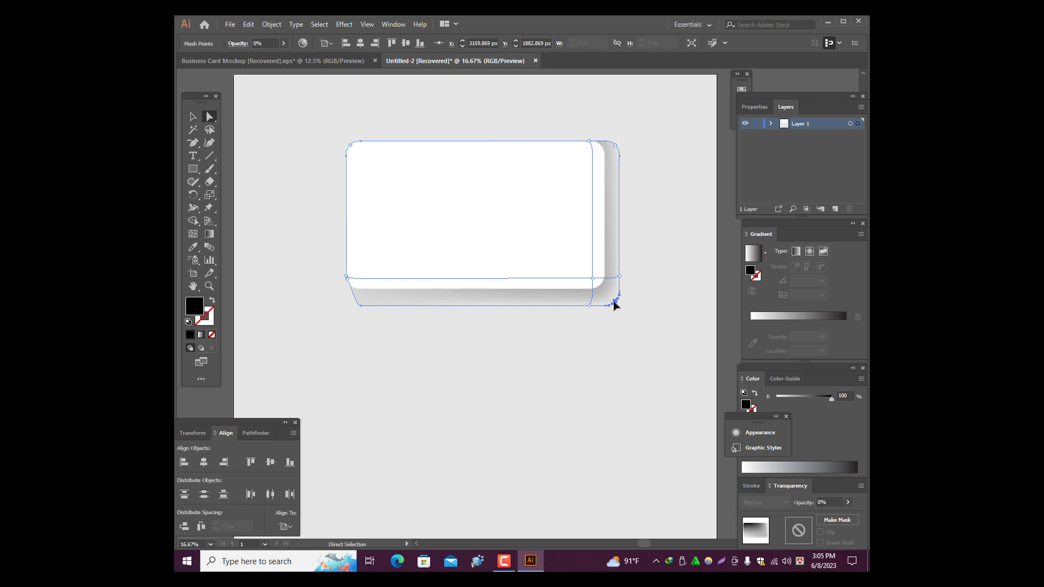
pyautogui.click(593, 279)
pyautogui.click(284, 46)
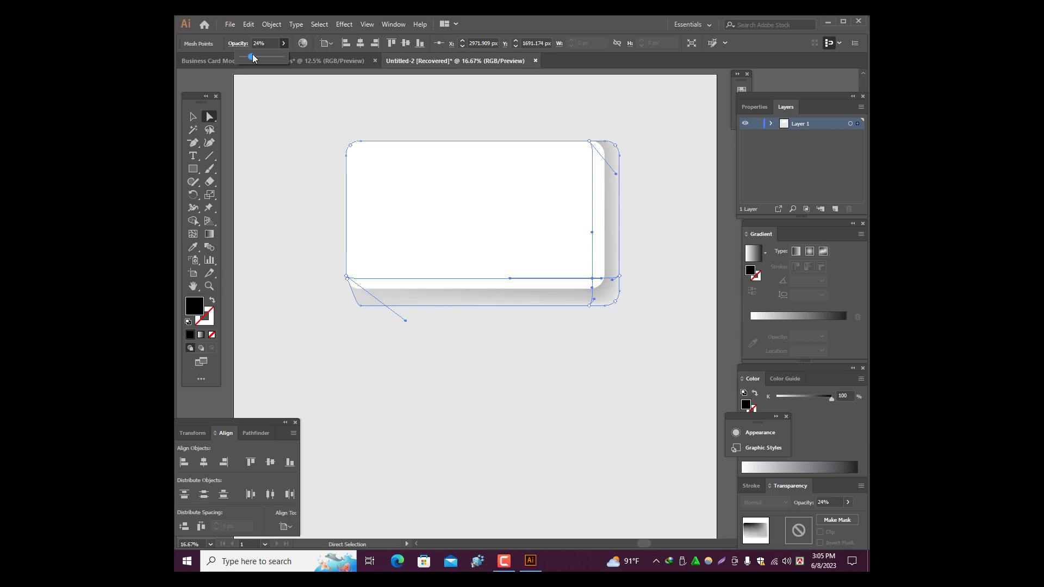
pyautogui.click(196, 116)
pyautogui.click(316, 114)
# Move the shadow's top-right corner mesh point and the adjacent top-edge point inward under the card's rounded corner, and deselect the mesh.
pyautogui.scroll(1, 644, 143)
pyautogui.keyDown('alt'); pyautogui.scroll(1, 653, 218); pyautogui.keyUp('alt')
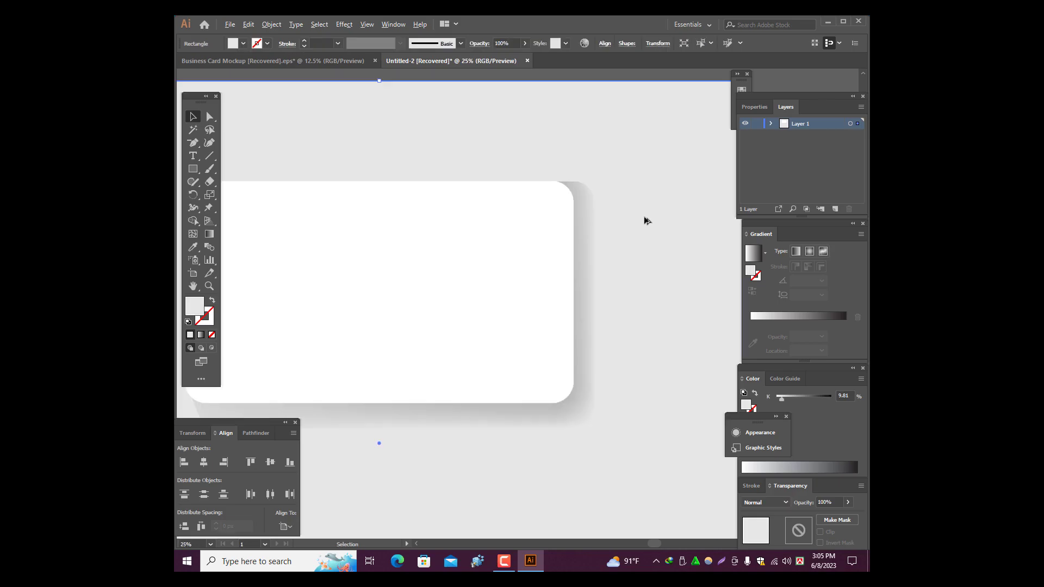
pyautogui.click(589, 194)
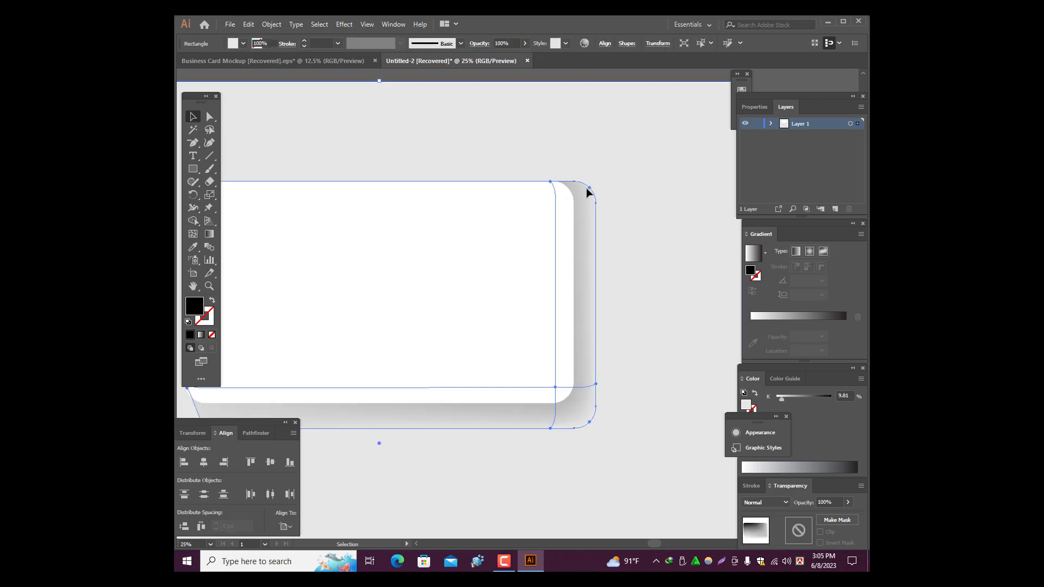
pyautogui.click(209, 116)
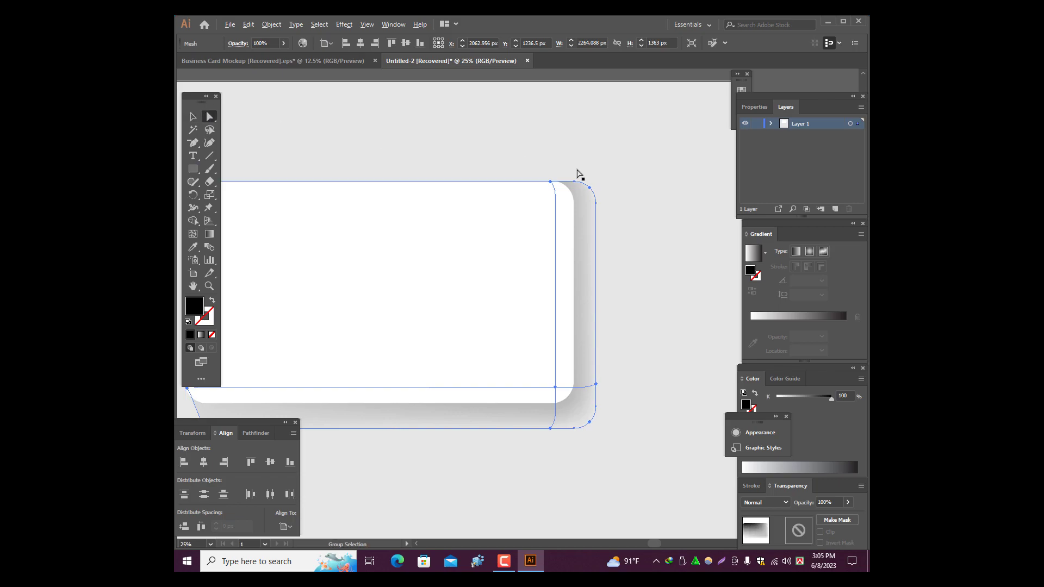
pyautogui.keyDown('alt'); pyautogui.scroll(2, 577, 175); pyautogui.keyUp('alt')
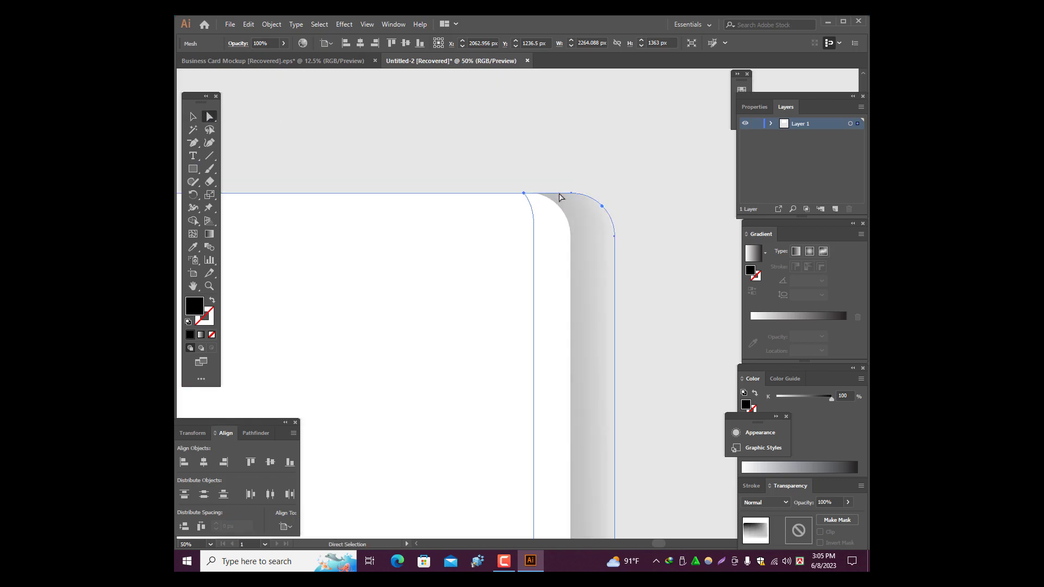
pyautogui.moveTo(571, 193); pyautogui.dragTo(524, 199)
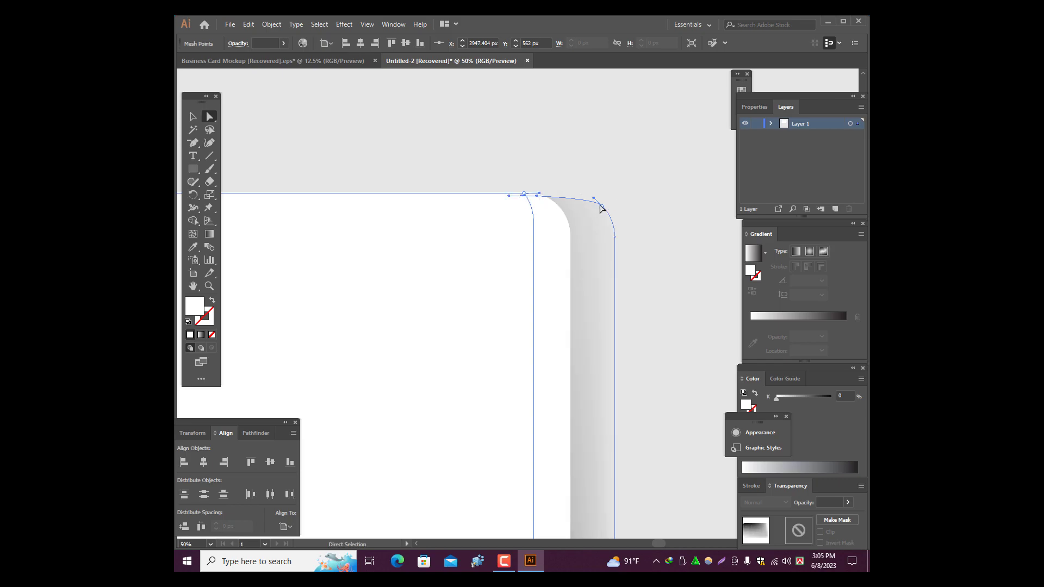
pyautogui.moveTo(603, 208); pyautogui.dragTo(543, 201)
pyautogui.click(190, 116)
pyautogui.click(631, 266)
pyautogui.hotkey('ctrl', '-')
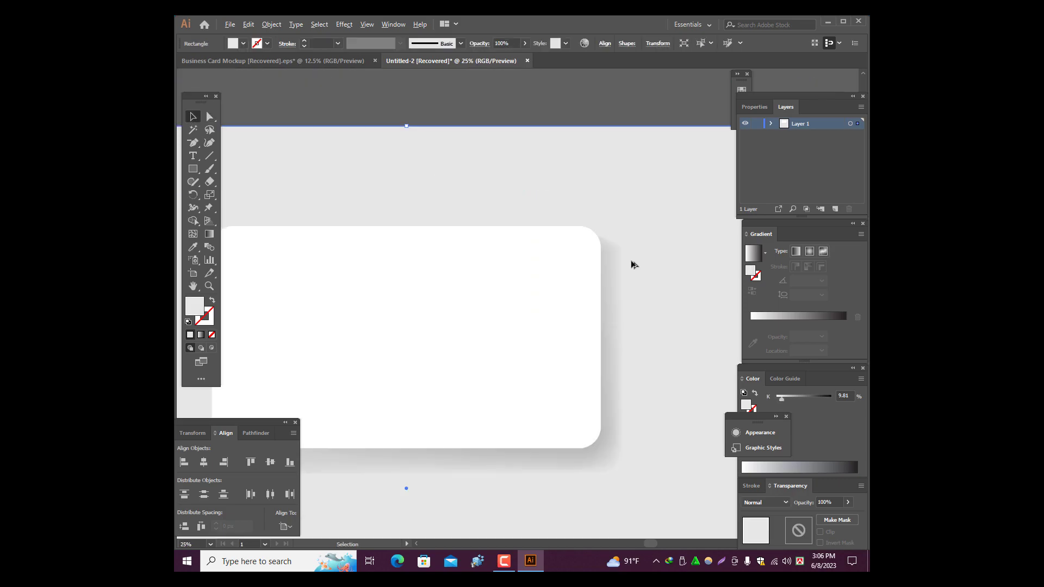
pyautogui.hotkey('ctrl', '-')
pyautogui.scroll(-1, 641, 274)
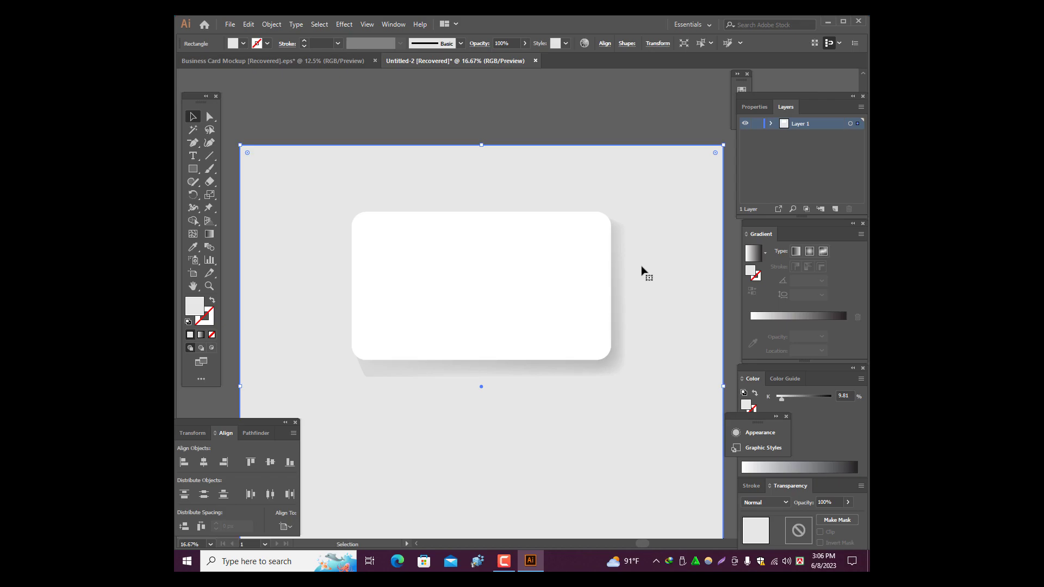
# Move the upper mesh point on the shadow's right edge slightly down and outward to about X 3201, Y 710 px.
pyautogui.scroll(2, 614, 240)
pyautogui.click(618, 238)
pyautogui.scroll(3, 645, 227)
pyautogui.scroll(1, 646, 233)
pyautogui.click(209, 116)
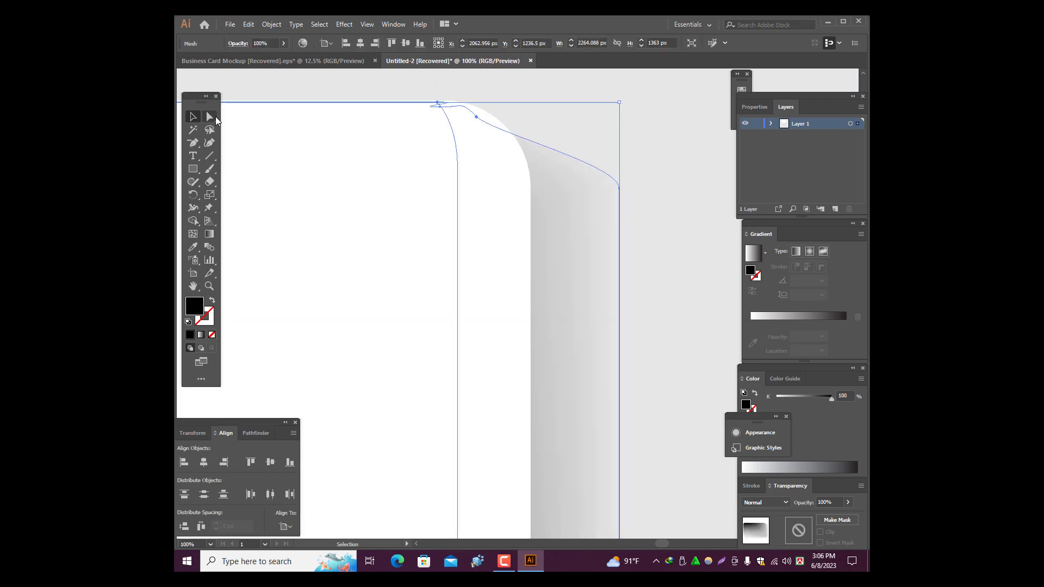
pyautogui.click(619, 189)
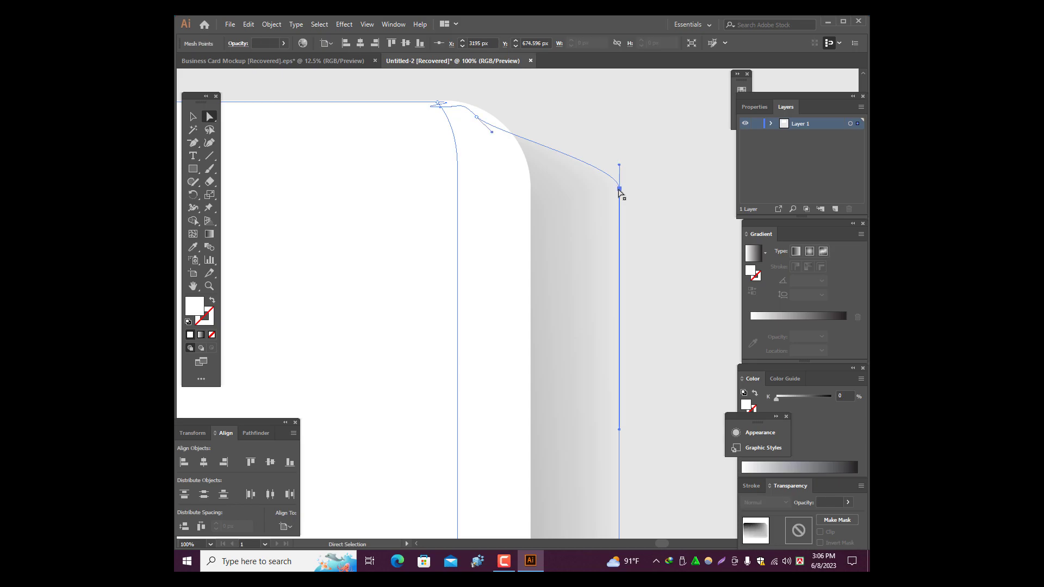
pyautogui.moveTo(620, 191); pyautogui.dragTo(624, 217)
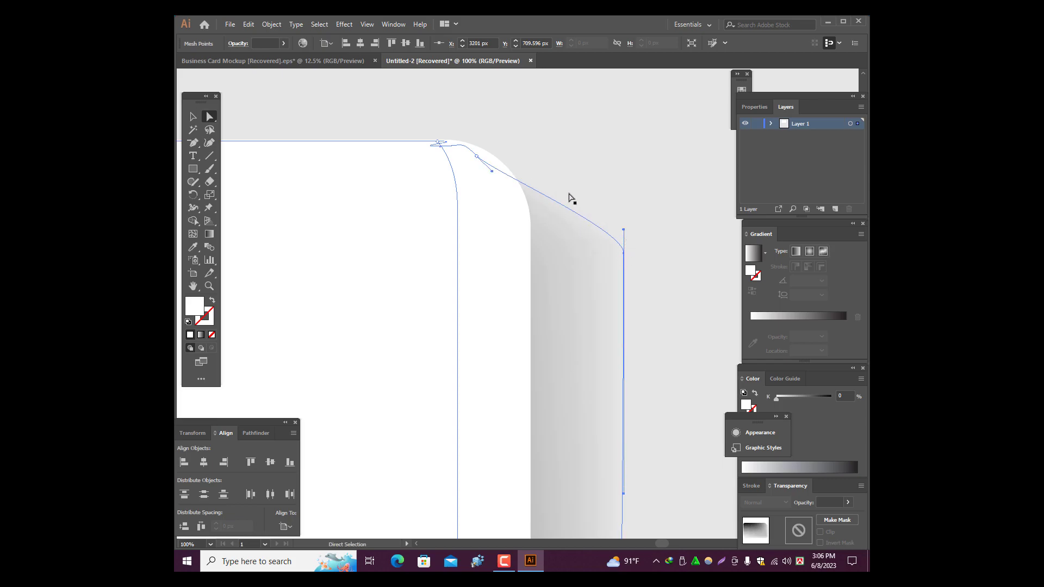
# Set the opacity of the whole shadow mesh to 80% and deselect it.
pyautogui.press('v')
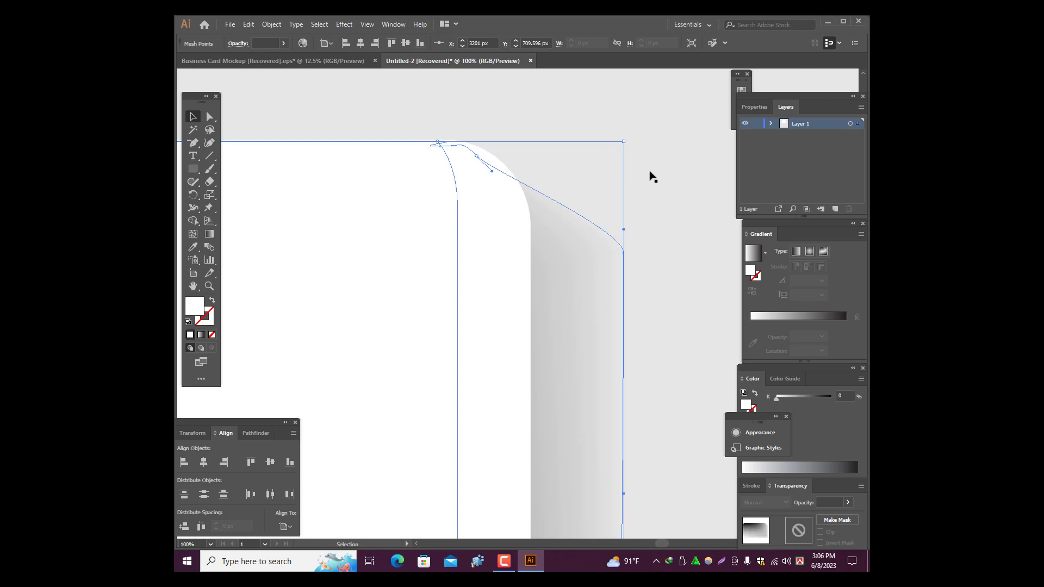
pyautogui.click(651, 174)
pyautogui.scroll(-4, 652, 178)
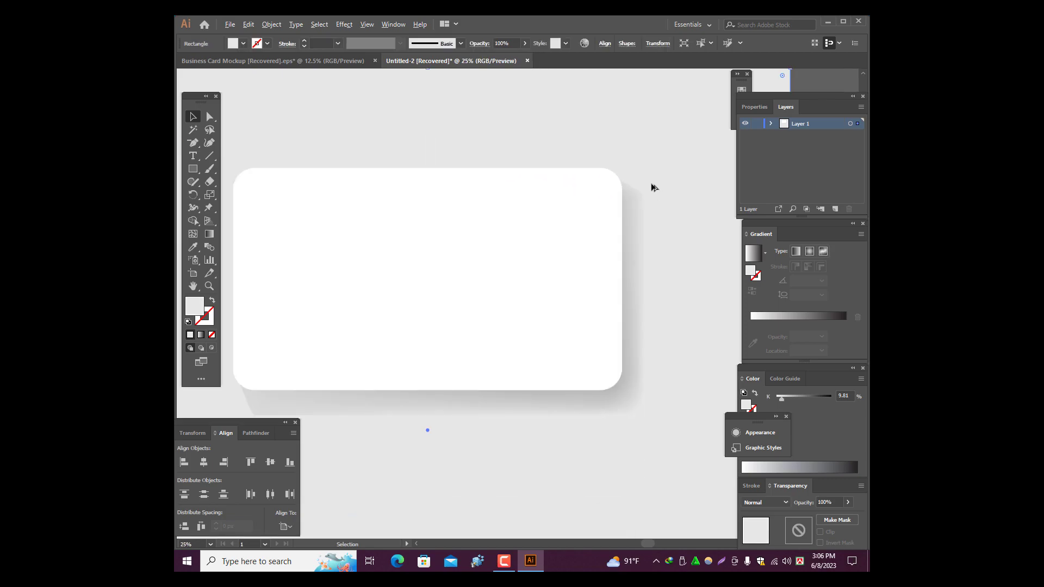
pyautogui.scroll(-1, 652, 184)
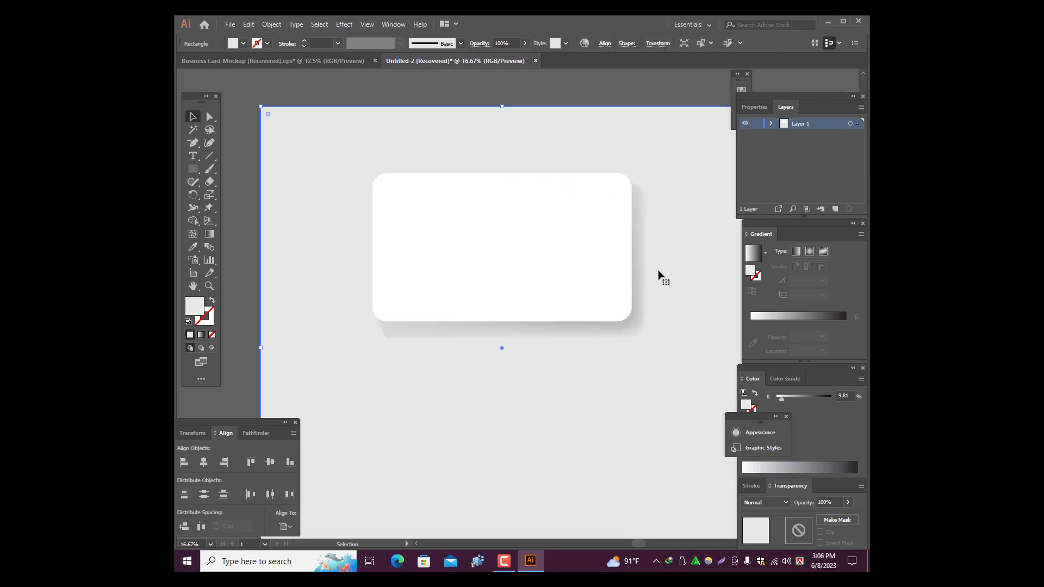
pyautogui.click(414, 340)
pyautogui.click(686, 408)
pyautogui.click(637, 337)
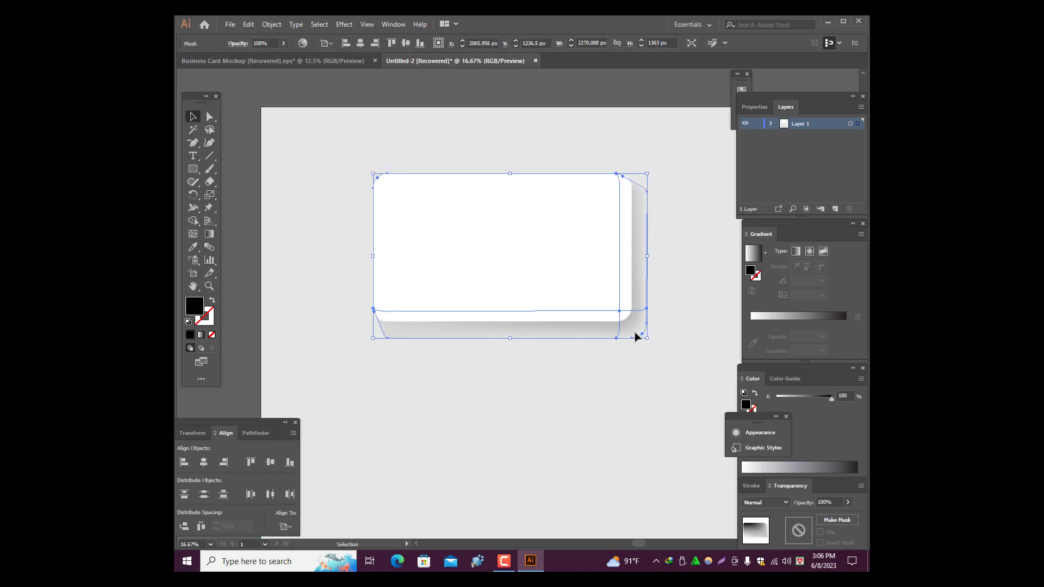
pyautogui.click(283, 44)
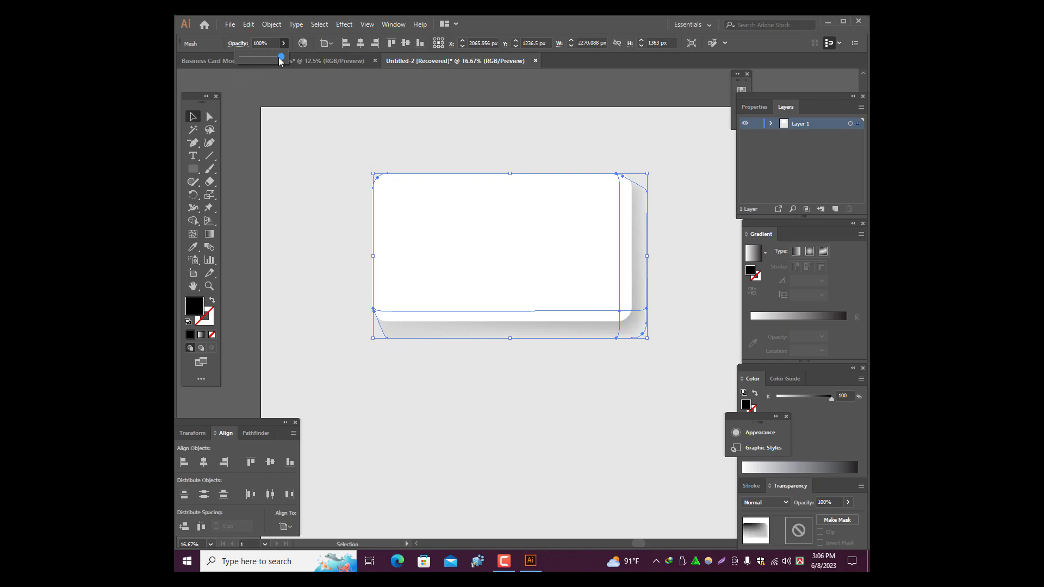
pyautogui.moveTo(281, 57)
pyautogui.mouseDown()
pyautogui.moveTo(247, 59)
pyautogui.moveTo(273, 61)
pyautogui.mouseUp()
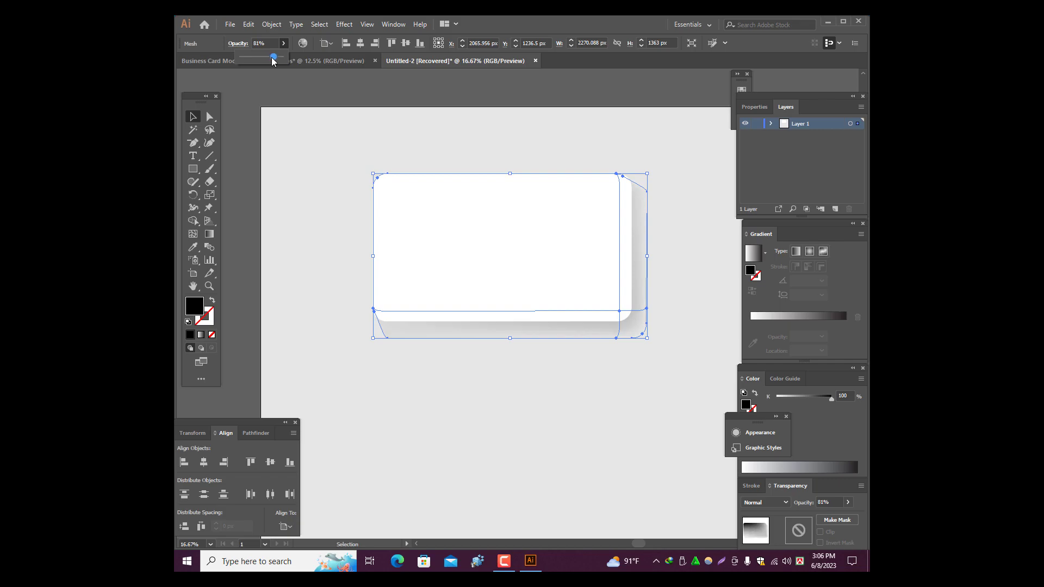
pyautogui.click(235, 106)
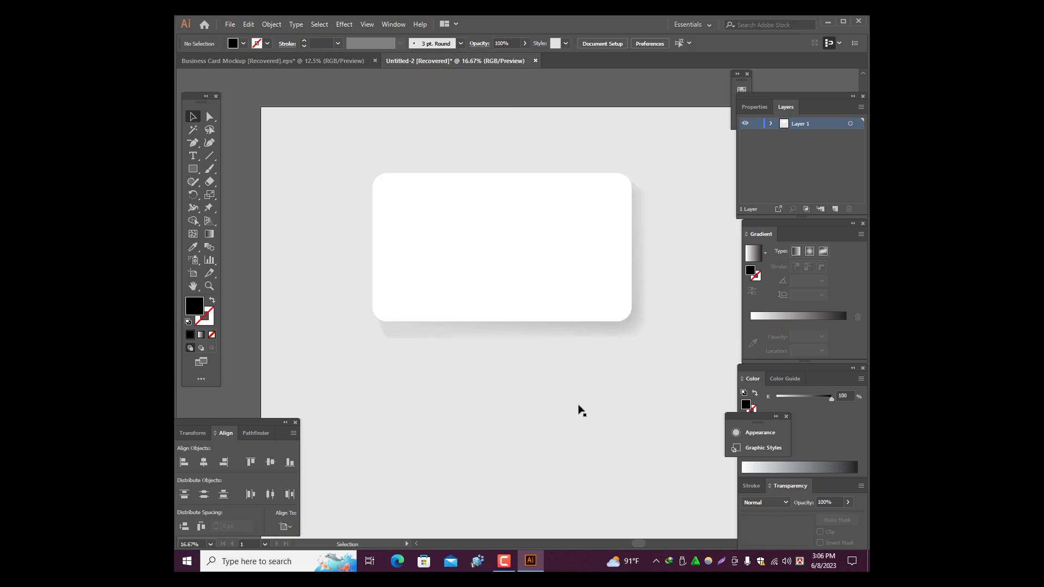
# Set the opacity of the shadow's inner mesh point near the card's bottom-right corner to 20% and deselect everything.
pyautogui.scroll(-1, 582, 411)
pyautogui.scroll(2, 620, 354)
pyautogui.scroll(1, 618, 338)
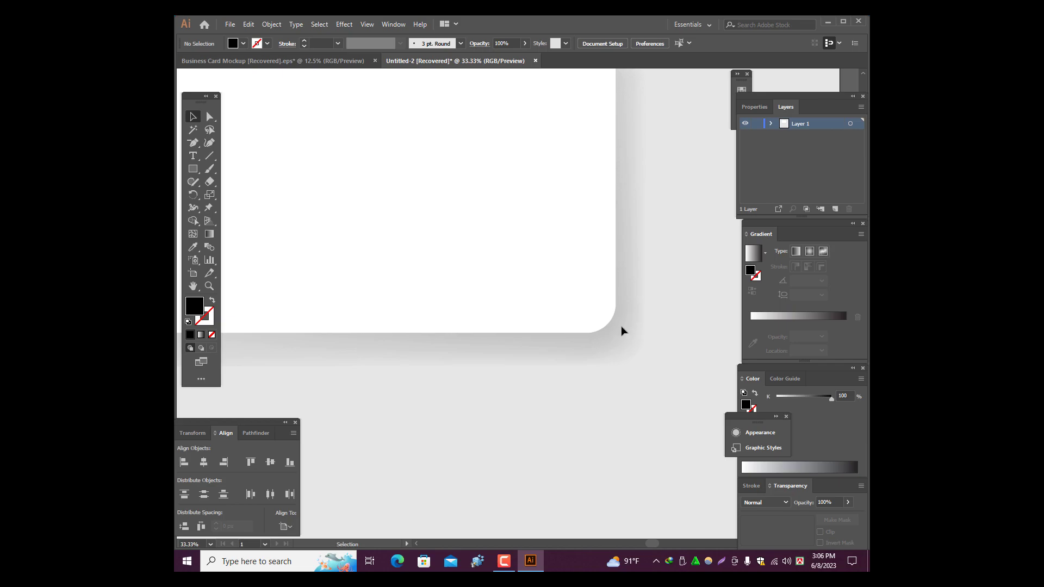
pyautogui.click(615, 342)
pyautogui.click(209, 116)
pyautogui.click(591, 314)
pyautogui.moveTo(285, 42); pyautogui.dragTo(252, 54)
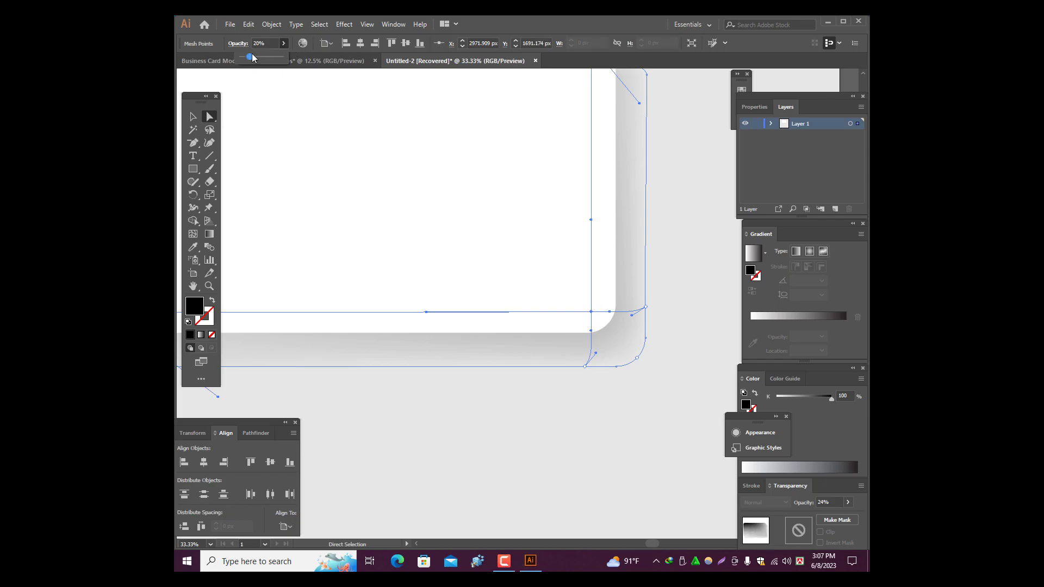
pyautogui.click(194, 118)
pyautogui.click(701, 344)
pyautogui.scroll(-3, 701, 344)
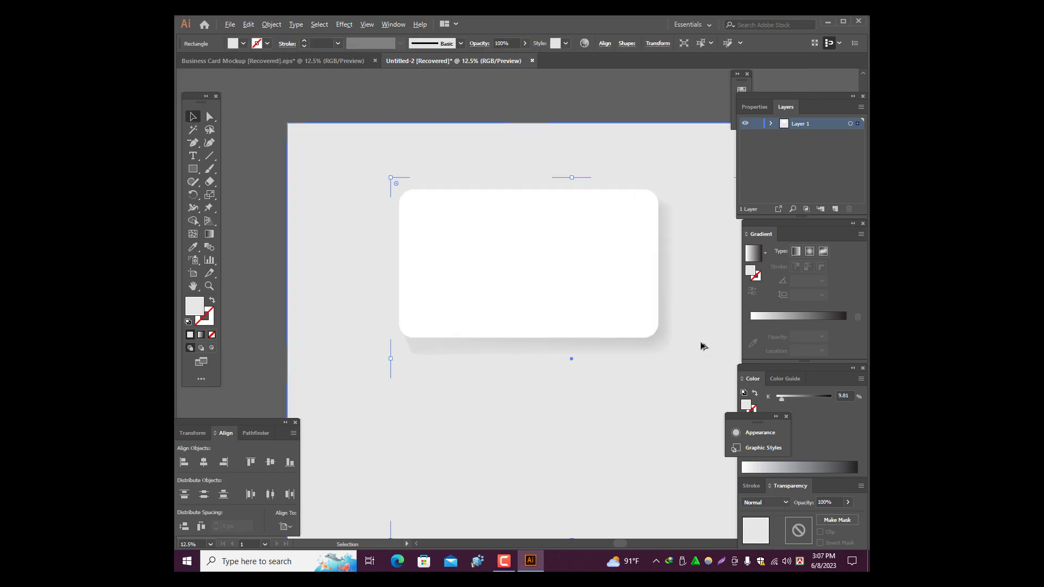
pyautogui.hscroll(6, 701, 342)
pyautogui.scroll(-3, 635, 336)
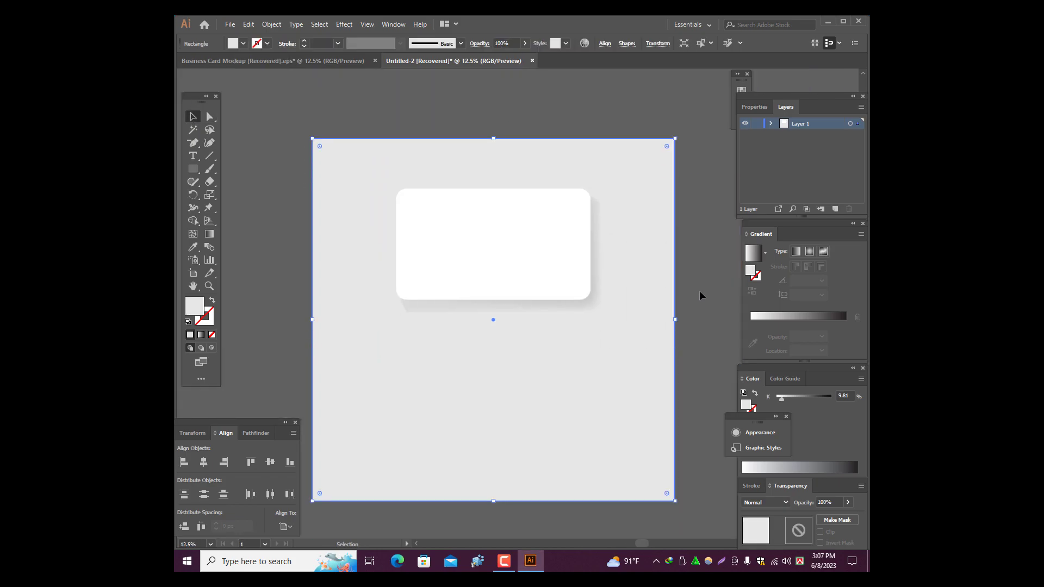
pyautogui.click(699, 291)
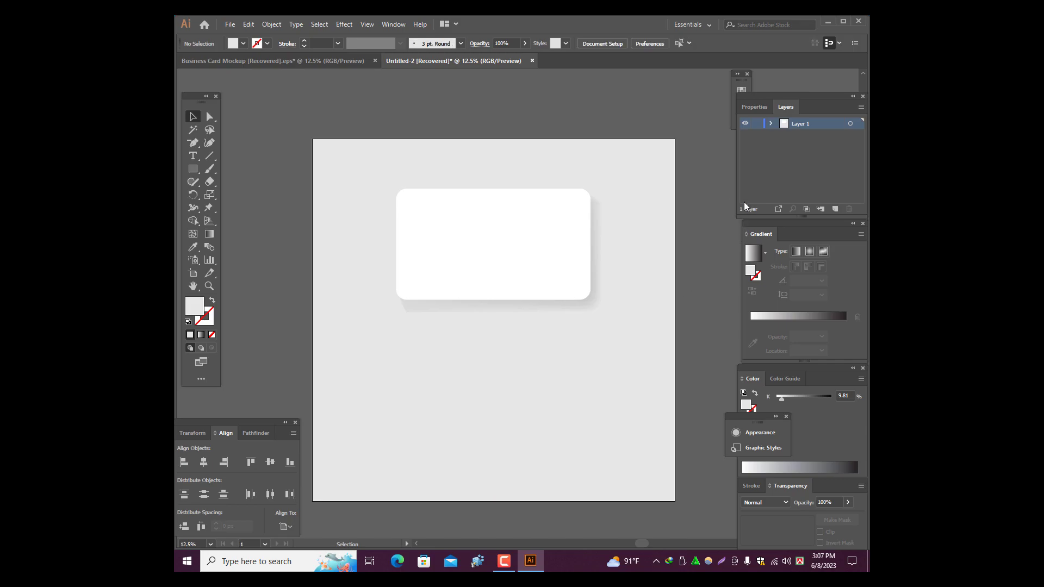
# Expand Layer 1 to list its objects and unlock the white card rectangle.
pyautogui.click(655, 191)
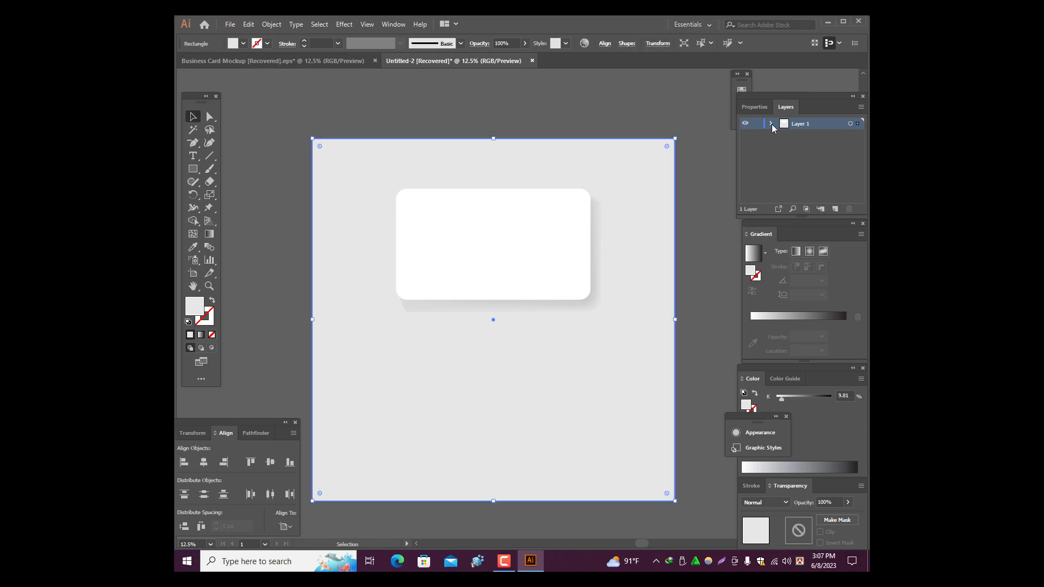
pyautogui.click(393, 24)
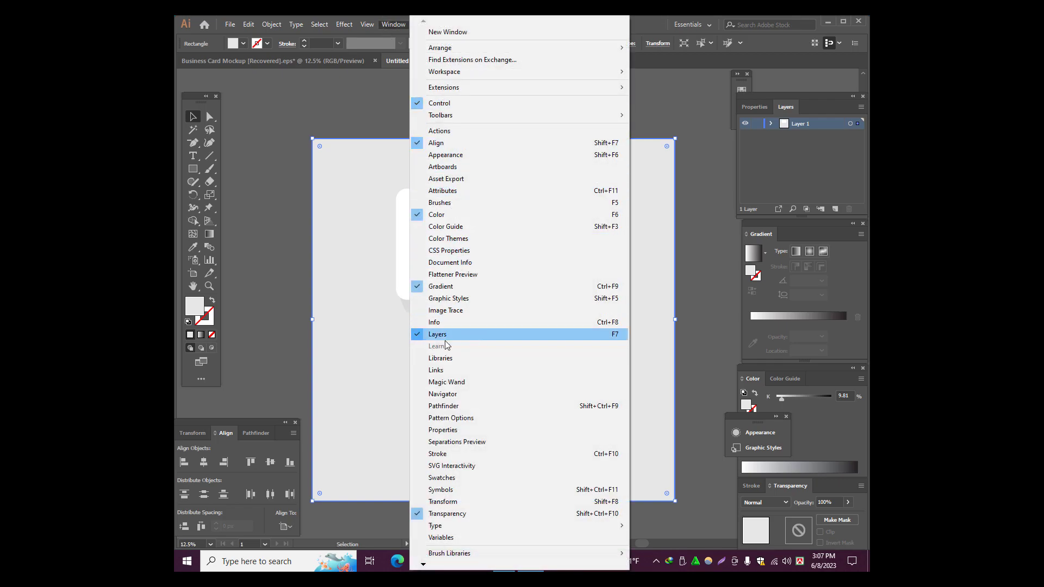
pyautogui.click(760, 163)
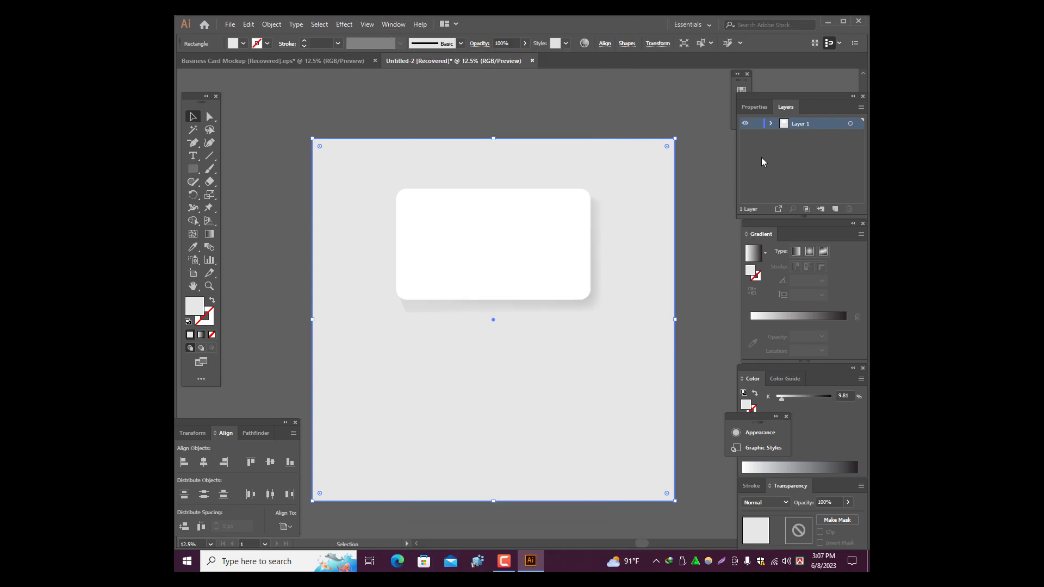
pyautogui.click(771, 124)
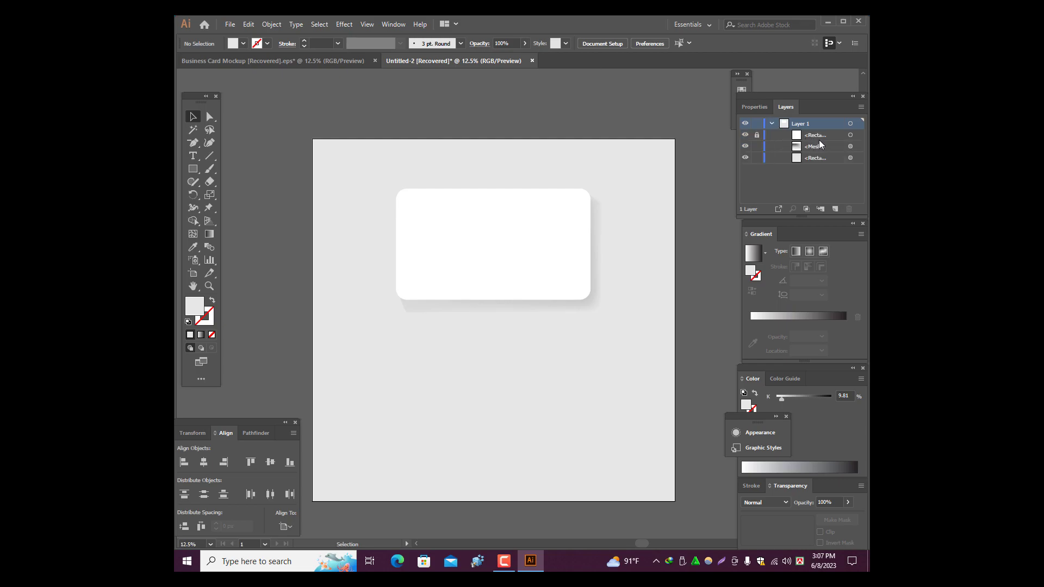
pyautogui.click(820, 145)
pyautogui.click(776, 132)
pyautogui.click(756, 135)
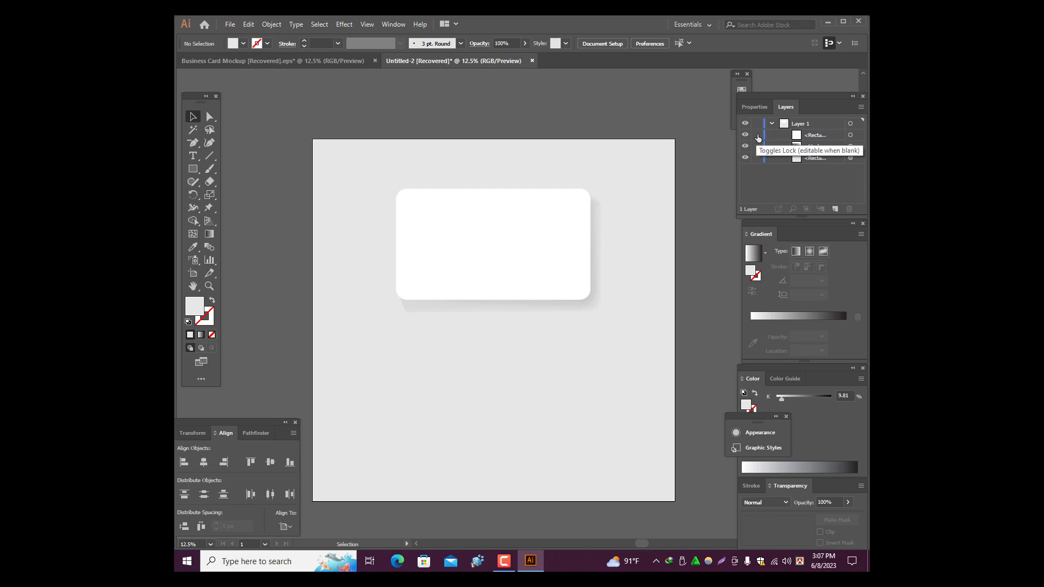
# Rename the grey background rectangle in Layer 1 as Background.
pyautogui.click(644, 180)
pyautogui.doubleClick(835, 158)
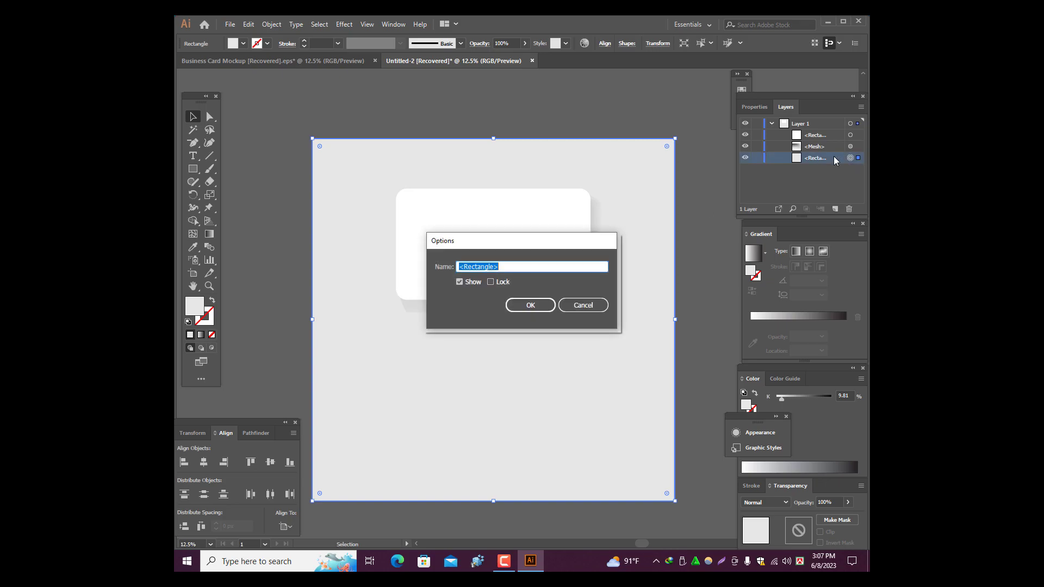
pyautogui.press('Escape')
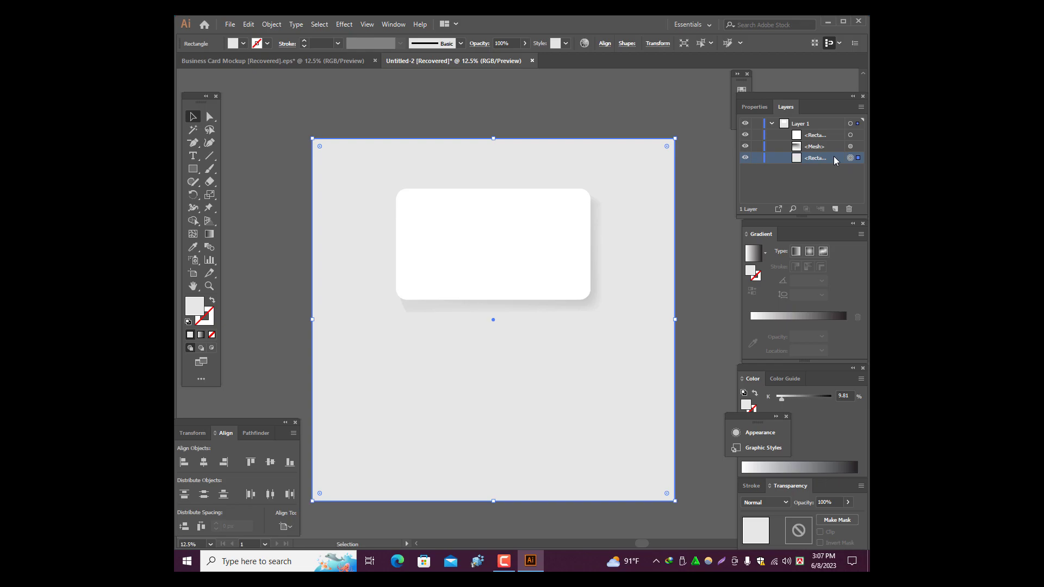
pyautogui.doubleClick(835, 157)
pyautogui.press('BackSpace')
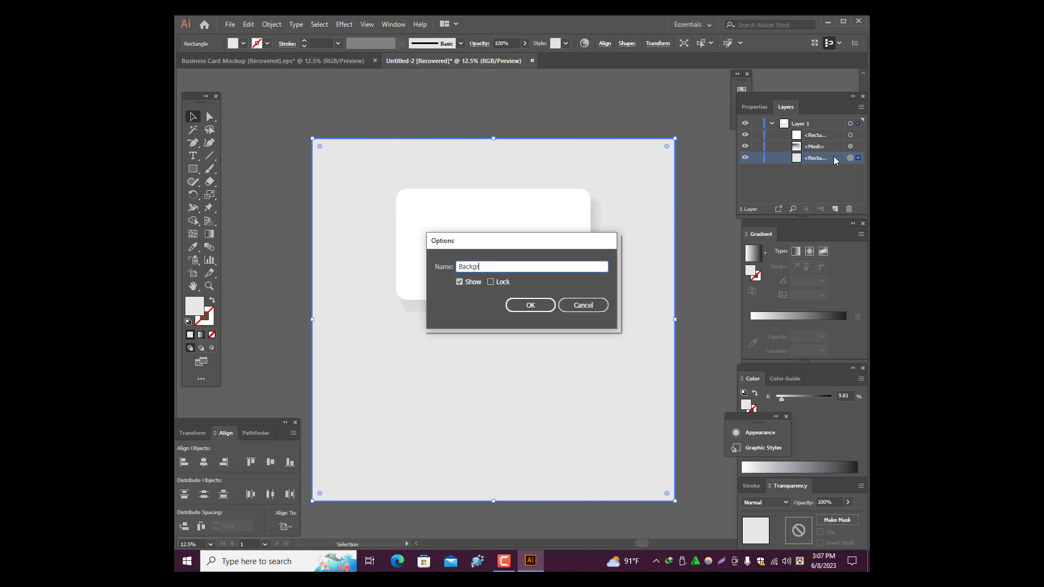
pyautogui.press('Return')
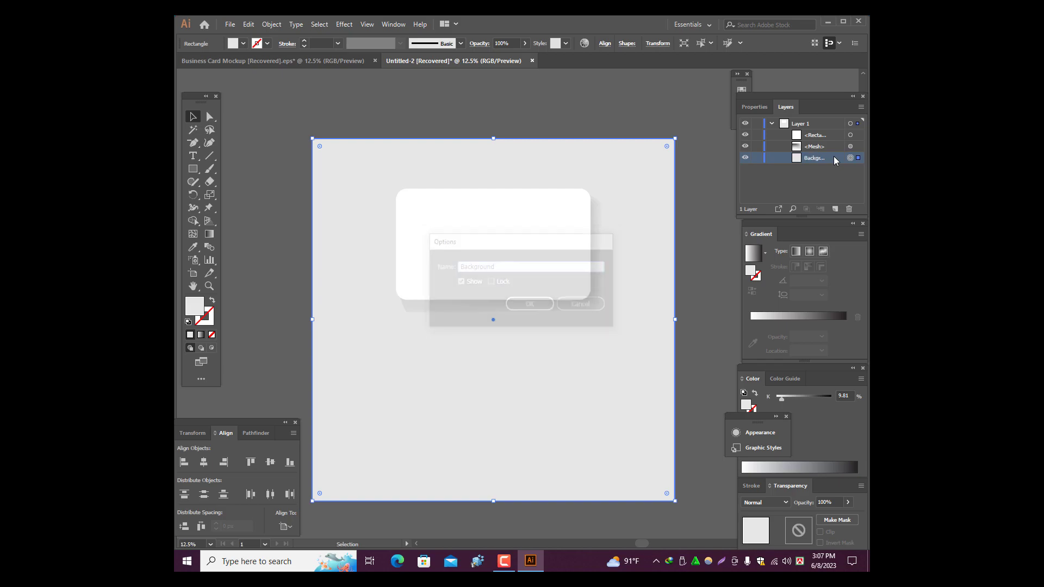
# Select the shadow mesh in Layer 1 and rename it as Shadow.
pyautogui.click(820, 148)
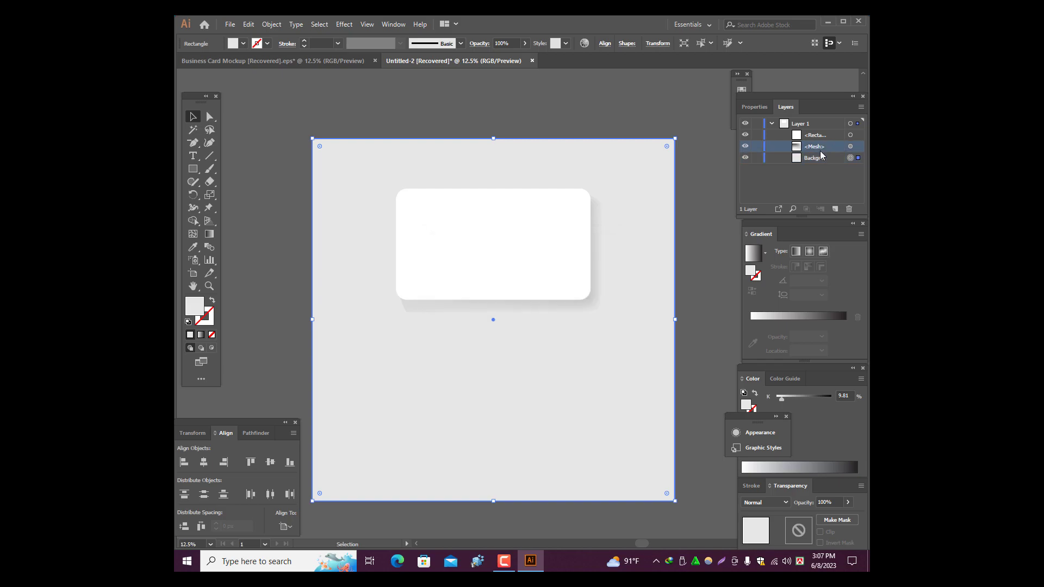
pyautogui.click(852, 146)
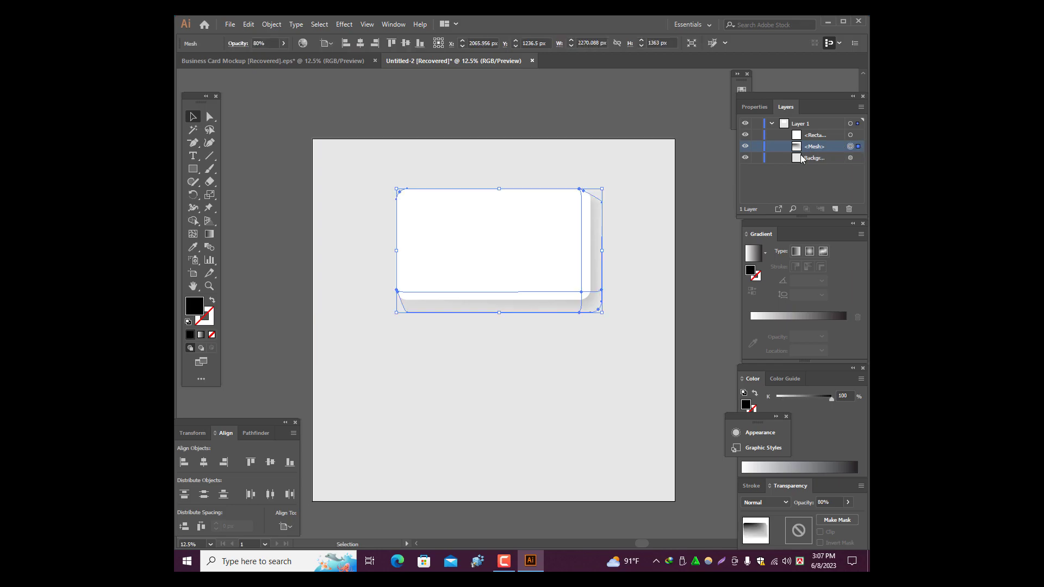
pyautogui.doubleClick(832, 147)
pyautogui.press('BackSpace')
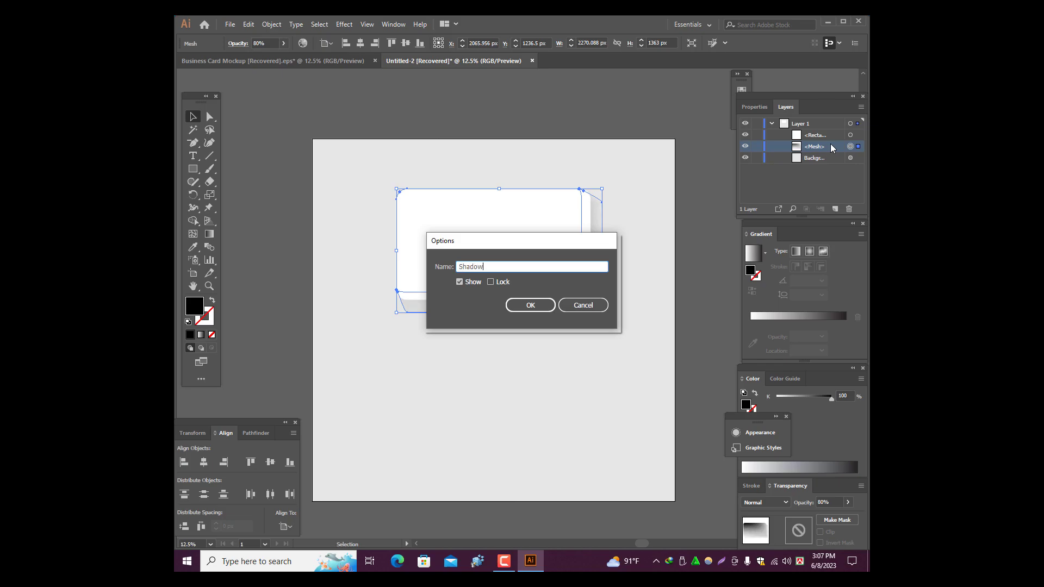
pyautogui.press('Return')
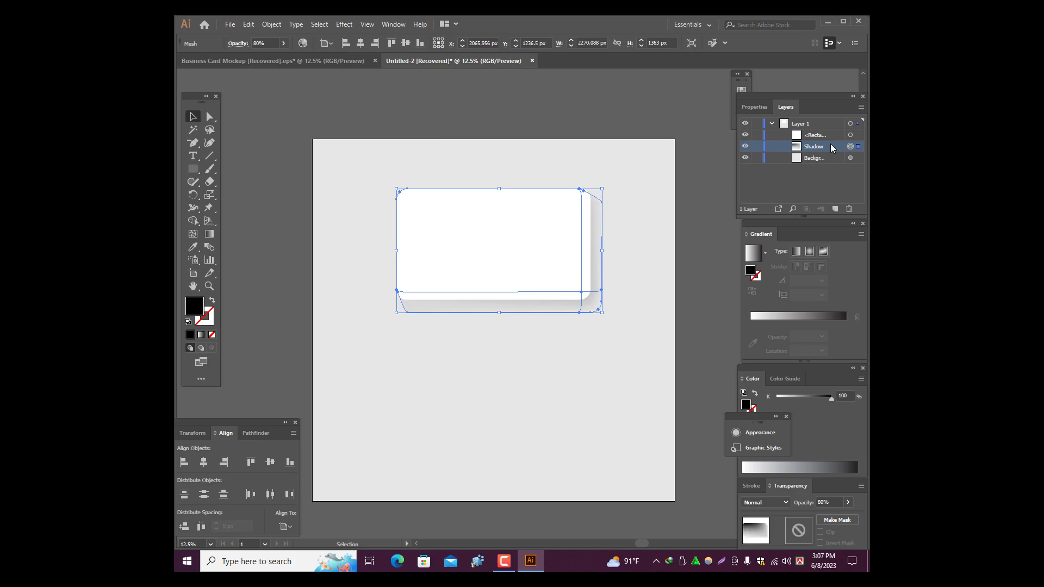
# Rename the white card rectangle in Layer 1 as shape and deselect everything on the canvas.
pyautogui.click(823, 137)
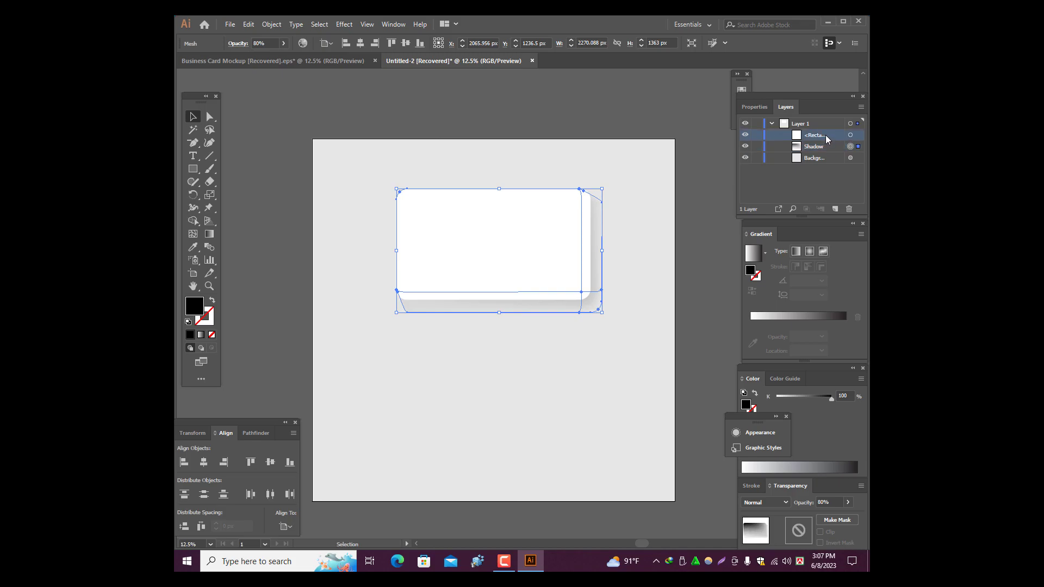
pyautogui.doubleClick(815, 135)
pyautogui.write('shape')
pyautogui.press('Return')
pyautogui.click(722, 168)
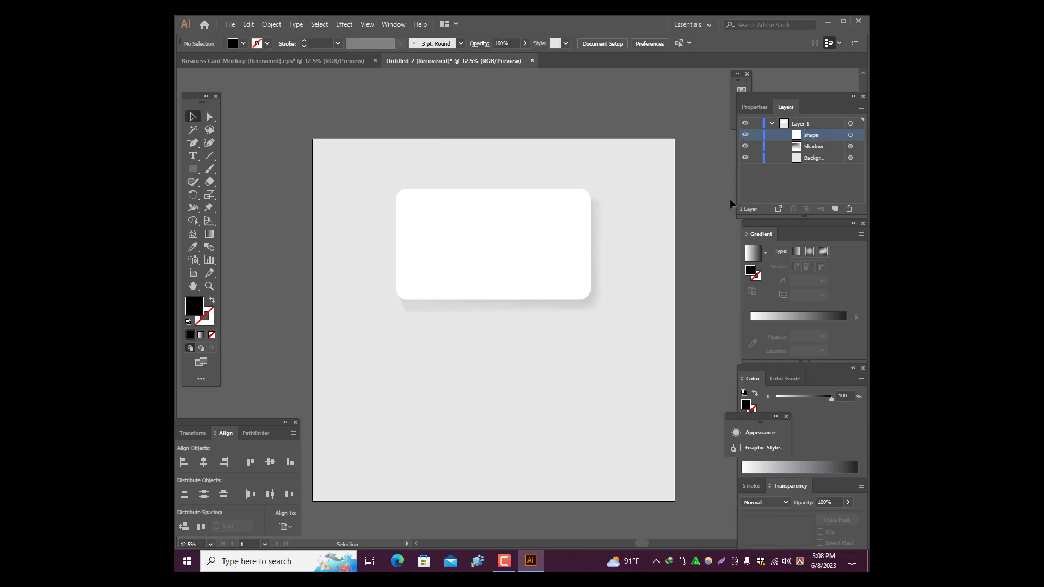
# Group the white card with its shadow mesh and deselect the group.
pyautogui.click(560, 243)
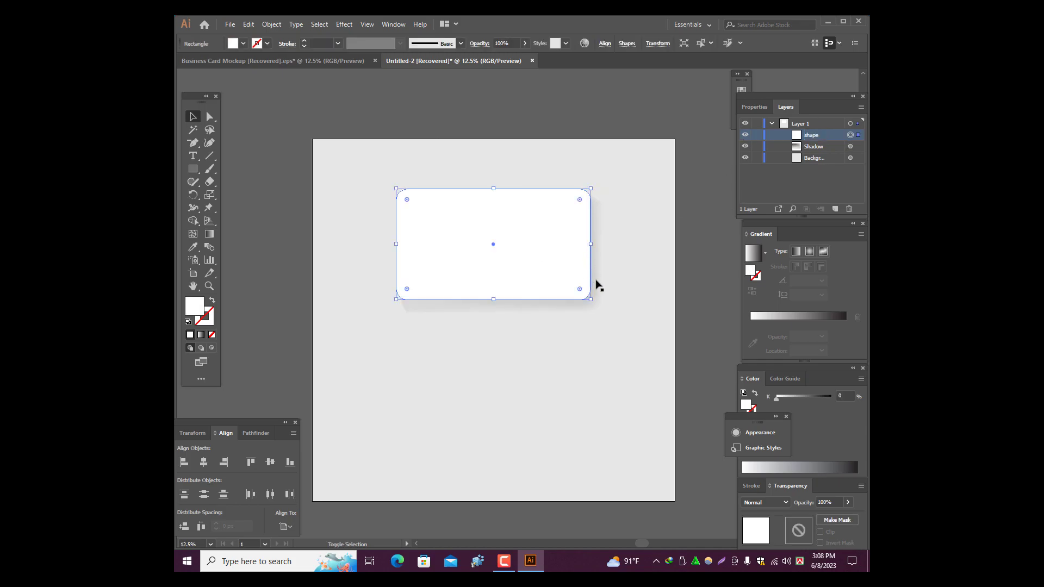
pyautogui.keyDown('shift'); pyautogui.click(596, 279); pyautogui.keyUp('shift')
pyautogui.hotkey('ctrl', 'g')
pyautogui.scroll(-2, 703, 240)
pyautogui.keyDown('shift'); pyautogui.click(498, 196); pyautogui.keyUp('shift')
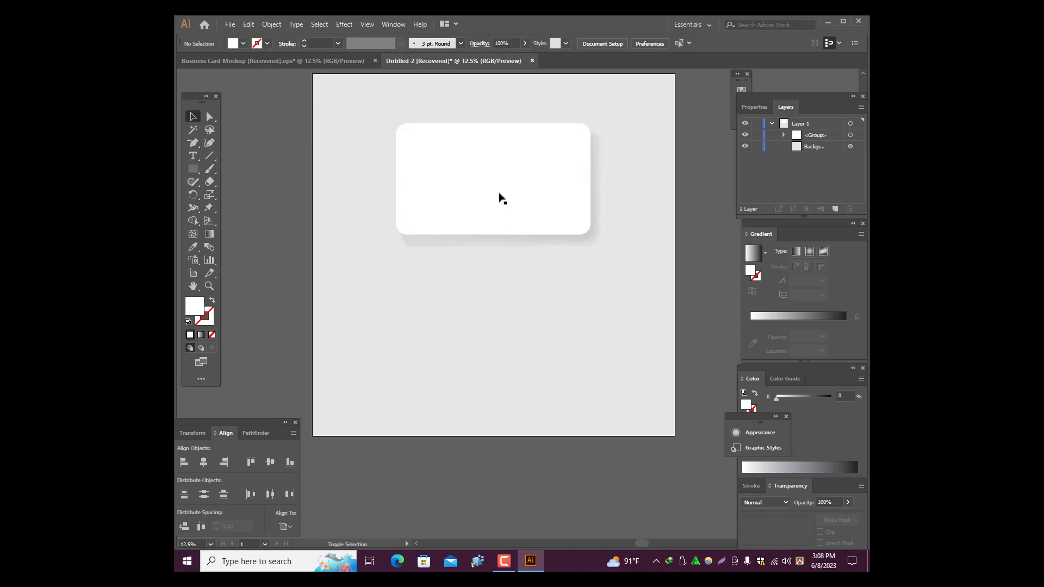
# Place a copy of the card group directly below the original at about X 2064, Y 2946 px and deselect it.
pyautogui.moveTo(498, 183); pyautogui.dragTo(478, 334)
pyautogui.scroll(2, 478, 333)
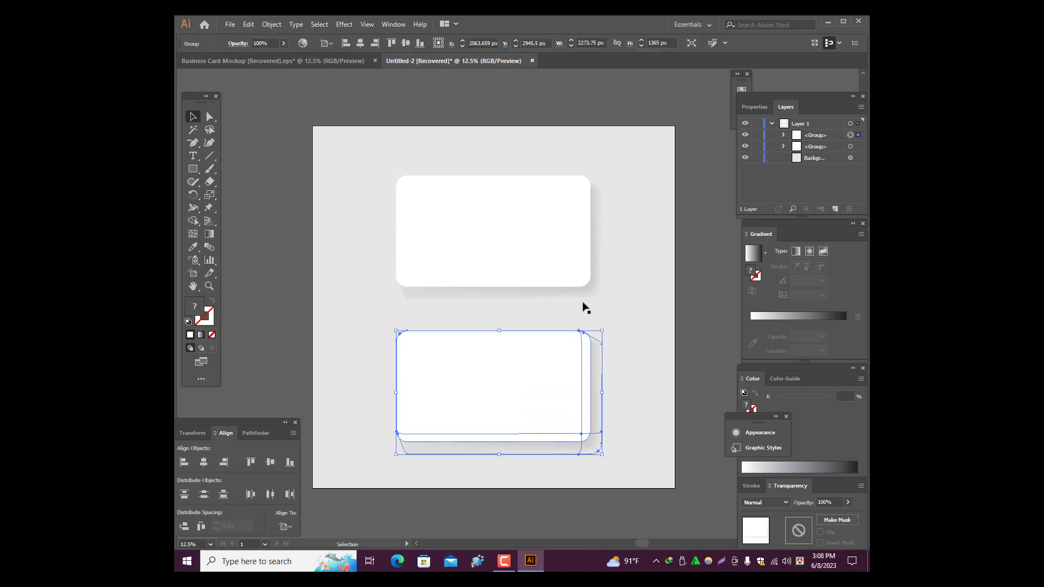
pyautogui.click(696, 265)
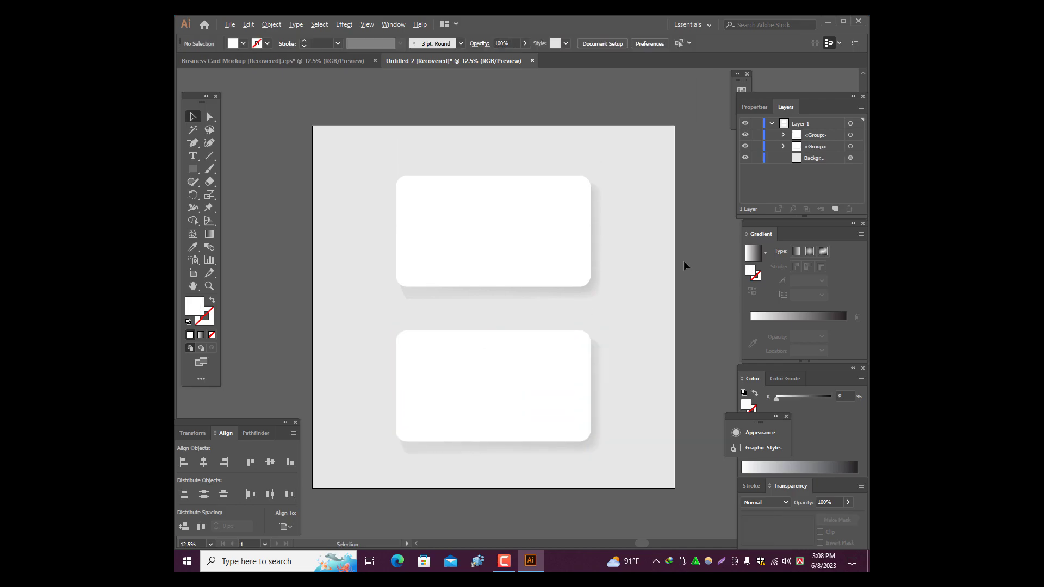
pyautogui.scroll(-2, 522, 417)
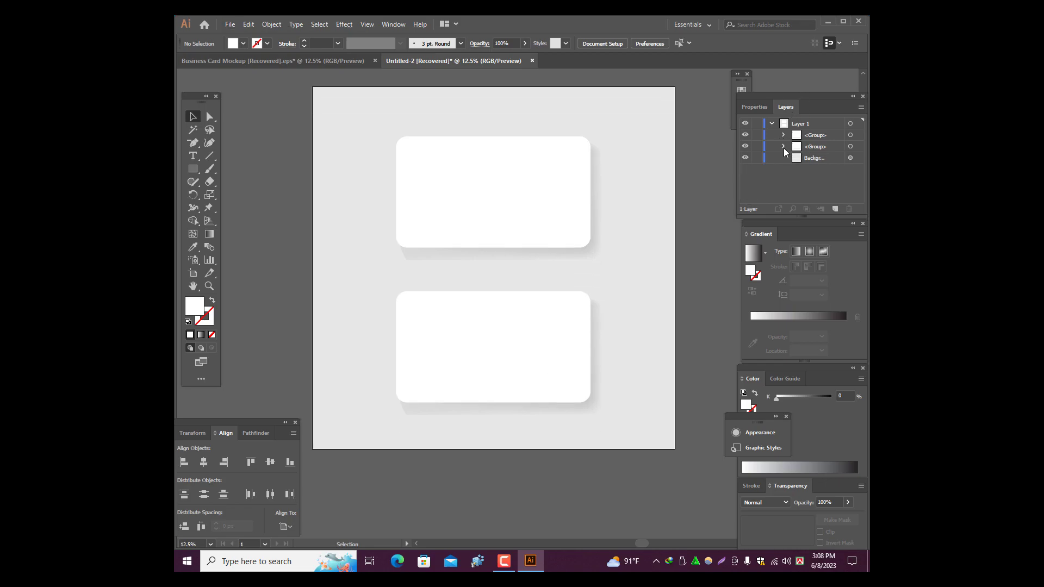
# Collapse Layer 1 and rename it as Mockup.
pyautogui.click(772, 124)
pyautogui.click(773, 124)
pyautogui.click(772, 125)
pyautogui.doubleClick(818, 123)
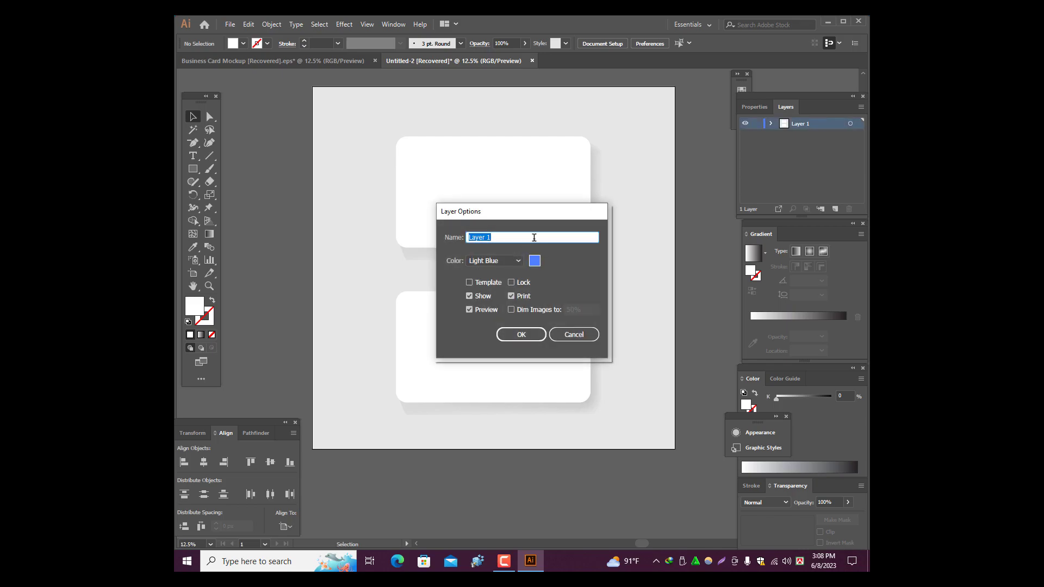
pyautogui.press('BackSpace')
pyautogui.press('Return')
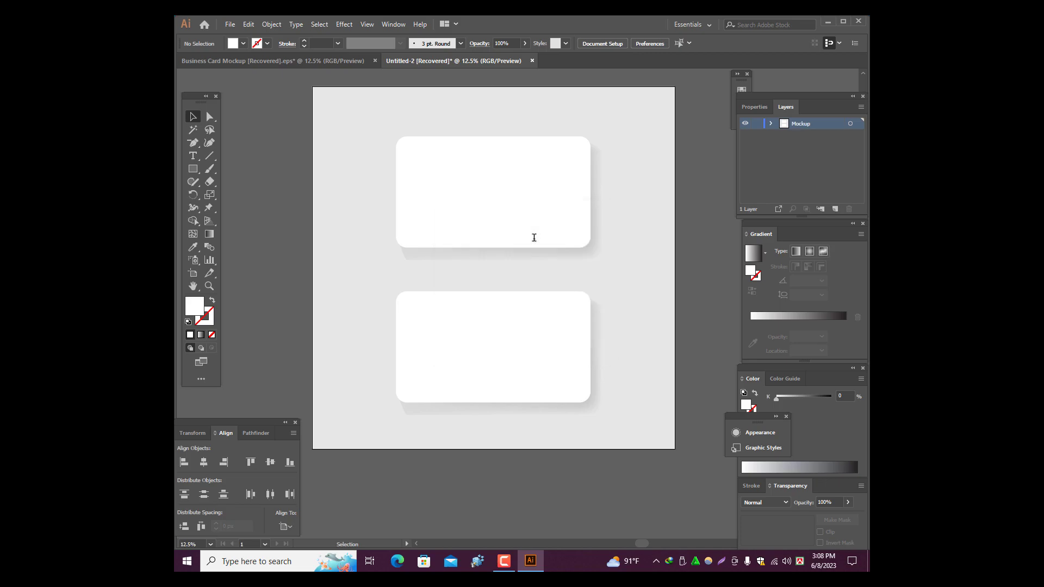
pyautogui.click(835, 210)
pyautogui.click(849, 209)
pyautogui.scroll(1, 680, 239)
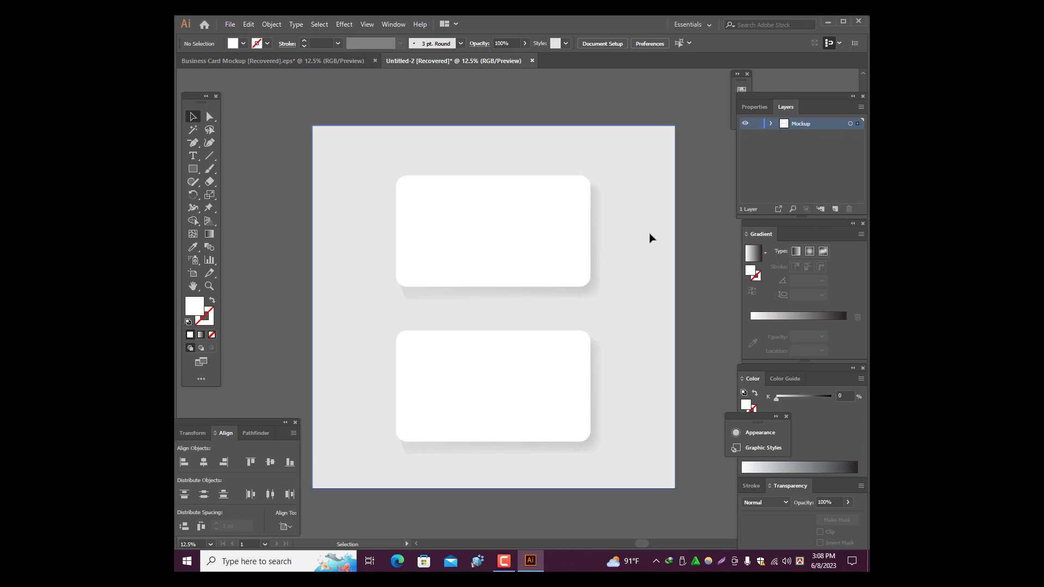
# Draw a full-width rectangular band across the middle of the artboard, overlapping both cards, and deselect it.
pyautogui.click(652, 239)
pyautogui.click(696, 225)
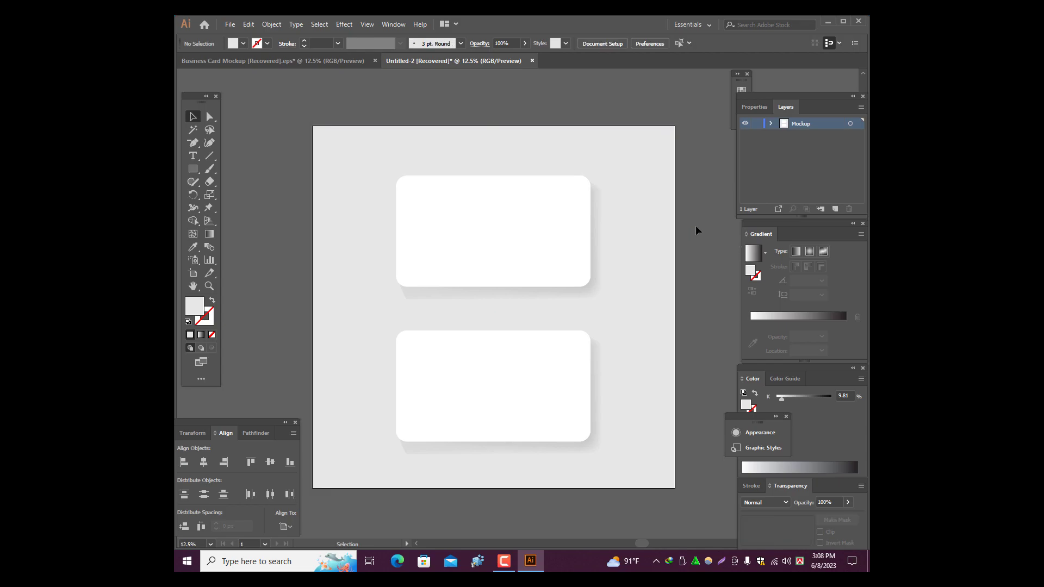
pyautogui.hscroll(-1, 697, 229)
pyautogui.scroll(-1, 696, 225)
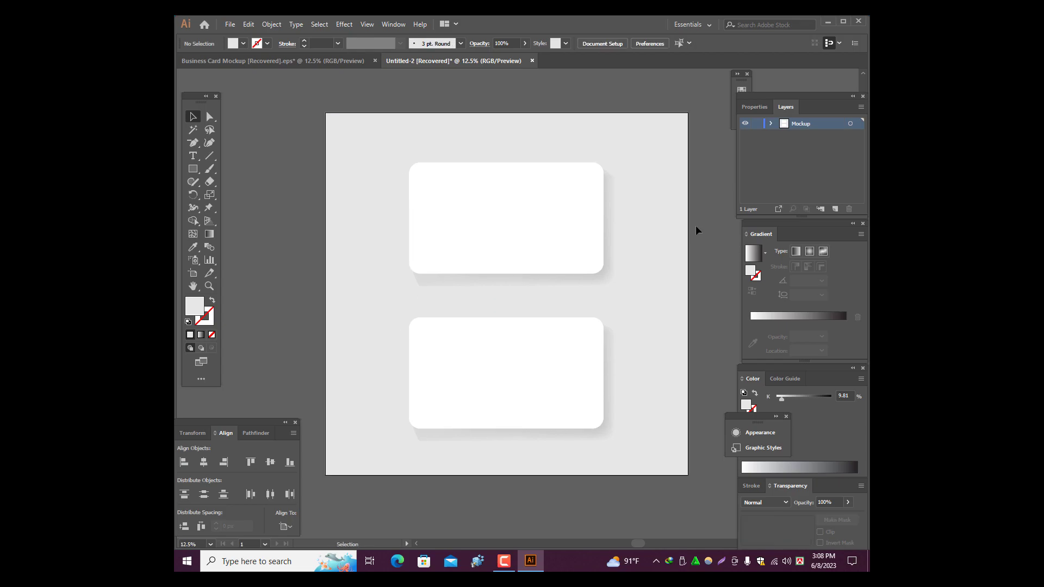
pyautogui.click(194, 170)
pyautogui.moveTo(325, 247); pyautogui.dragTo(687, 342)
pyautogui.click(192, 121)
pyautogui.click(248, 144)
# Bring both card groups to the front of the new band and deselect them.
pyautogui.click(517, 202)
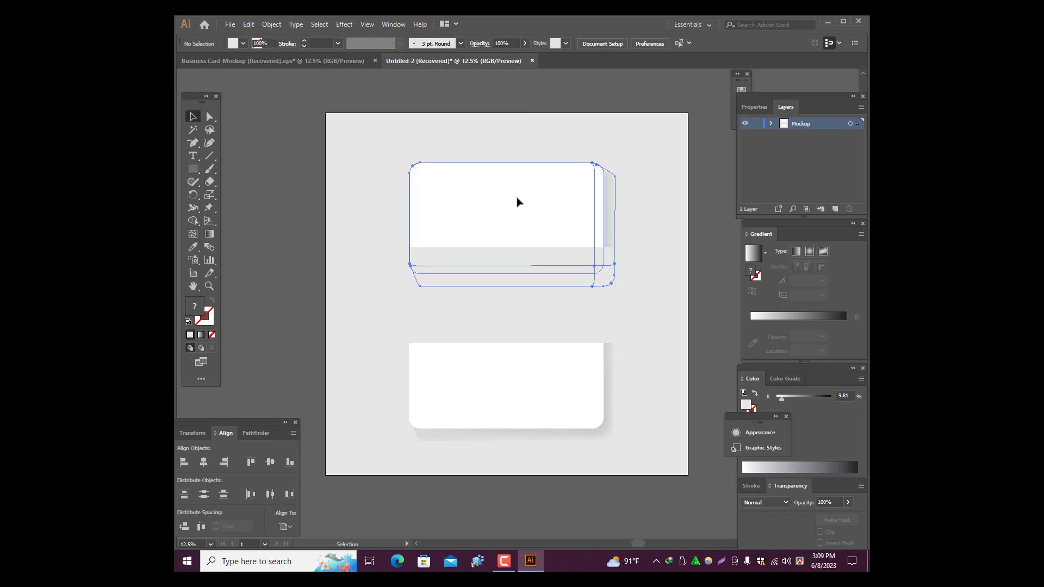
pyautogui.keyDown('shift'); pyautogui.click(525, 400); pyautogui.keyUp('shift')
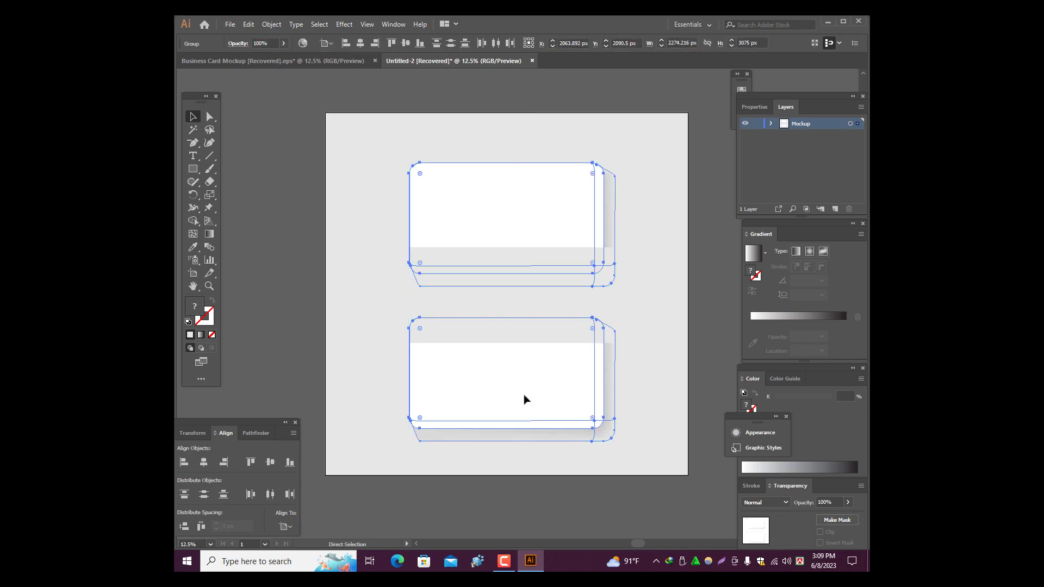
pyautogui.hotkey('ctrl', 'shift', ']')
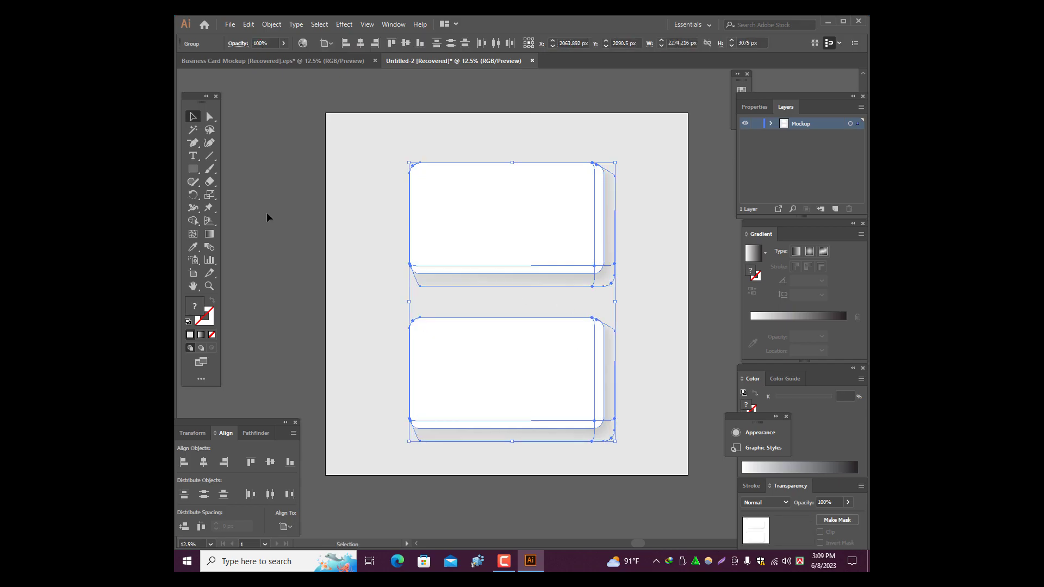
pyautogui.click(291, 187)
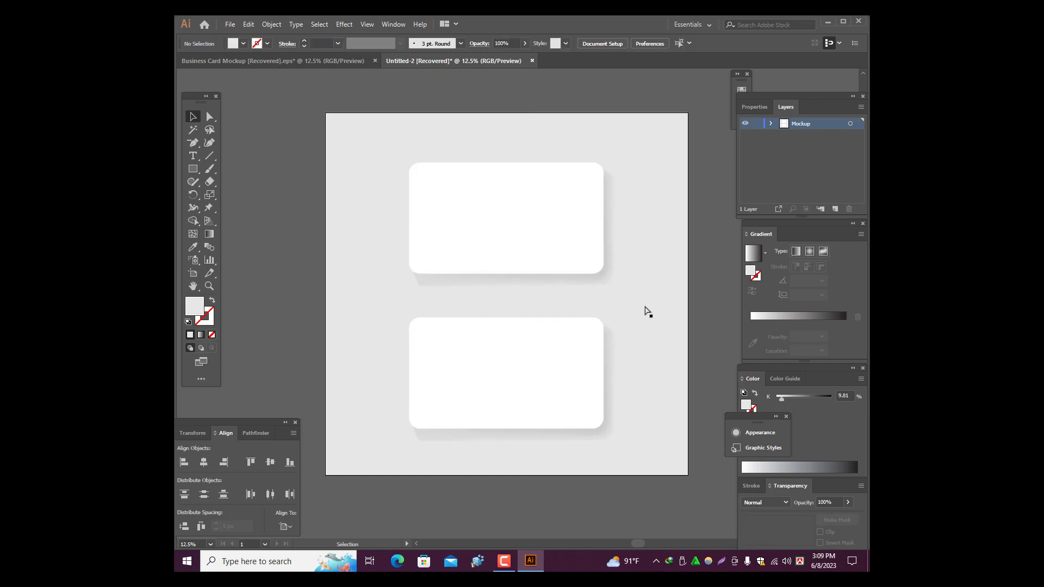
# Select the middle band in outline view, fill it with grey-green 6c7c7c, and return to preview with nothing selected.
pyautogui.hotkey('ctrl', 'y')
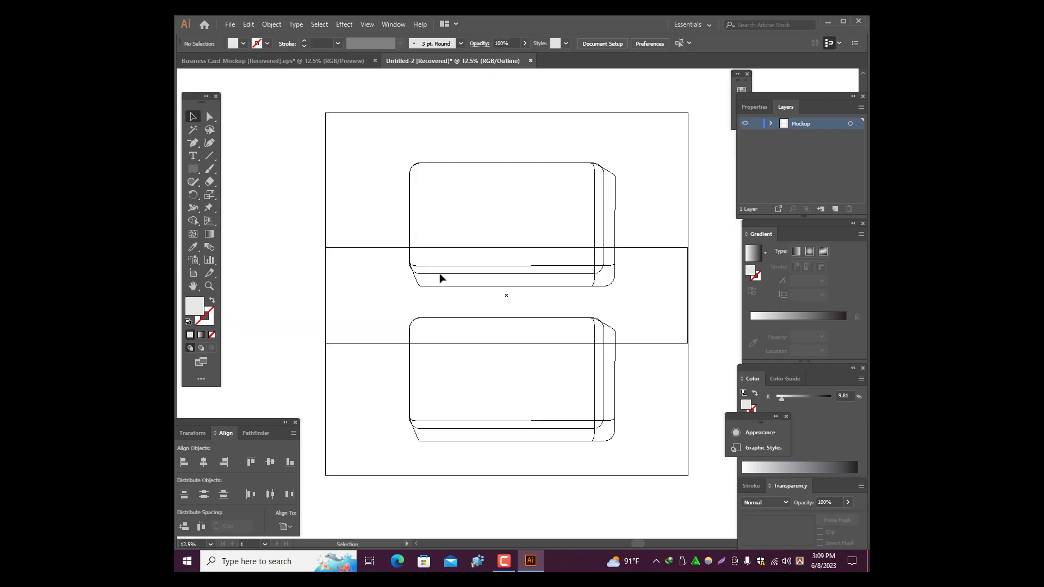
pyautogui.click(343, 249)
pyautogui.doubleClick(194, 306)
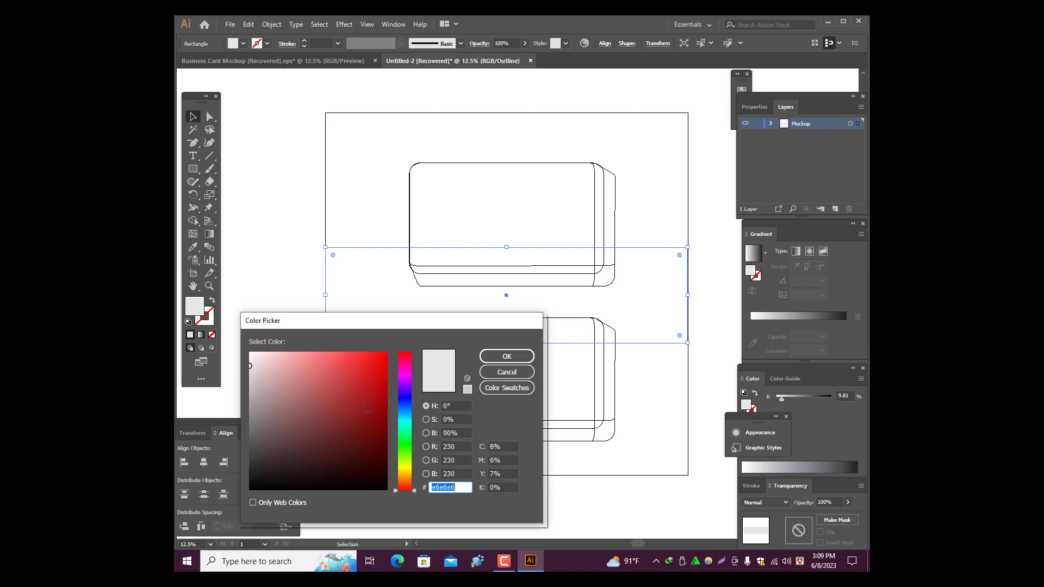
pyautogui.click(405, 420)
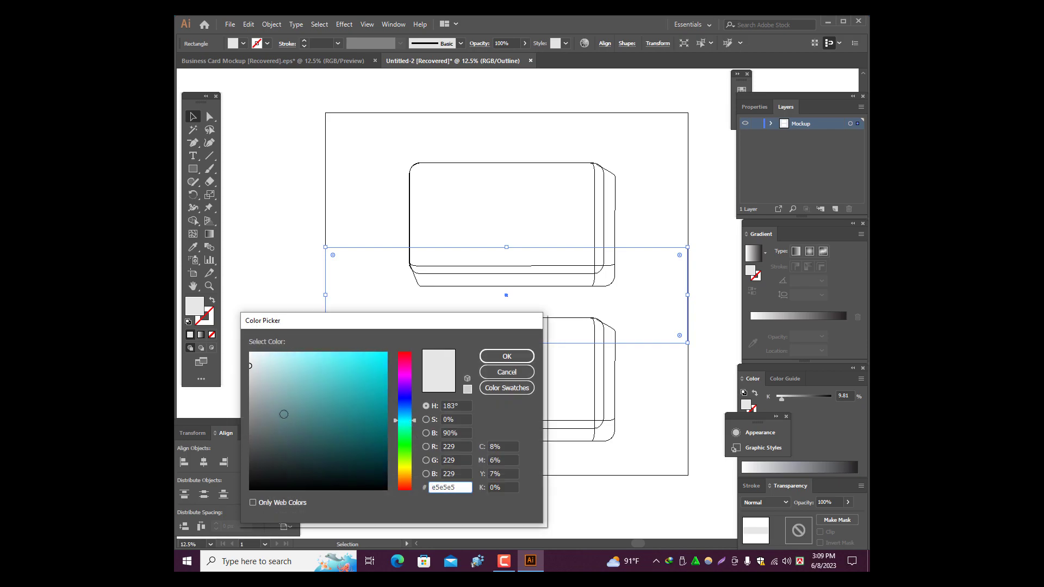
pyautogui.click(268, 422)
pyautogui.click(512, 356)
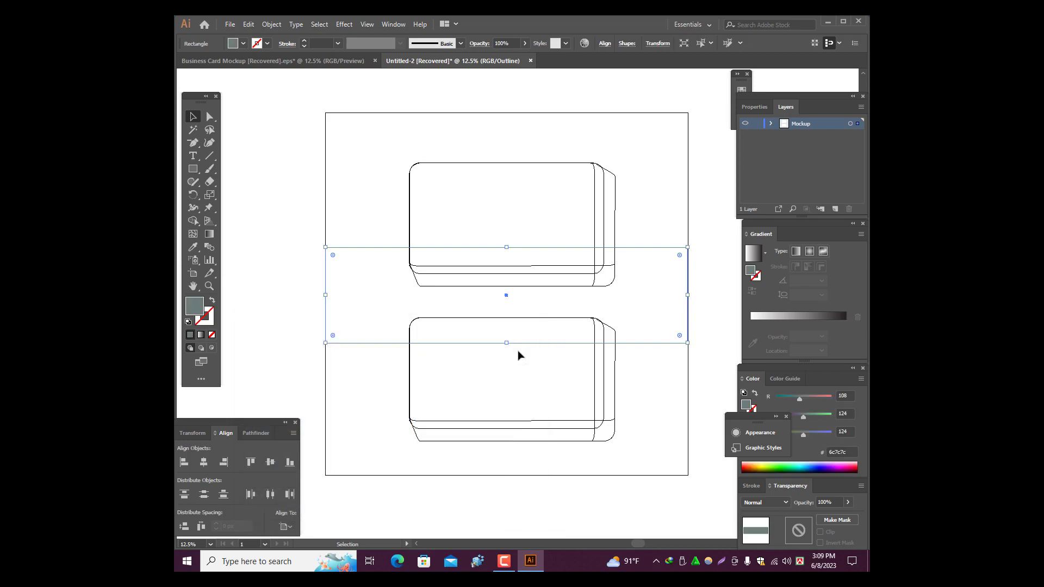
pyautogui.hotkey('ctrl', 'y')
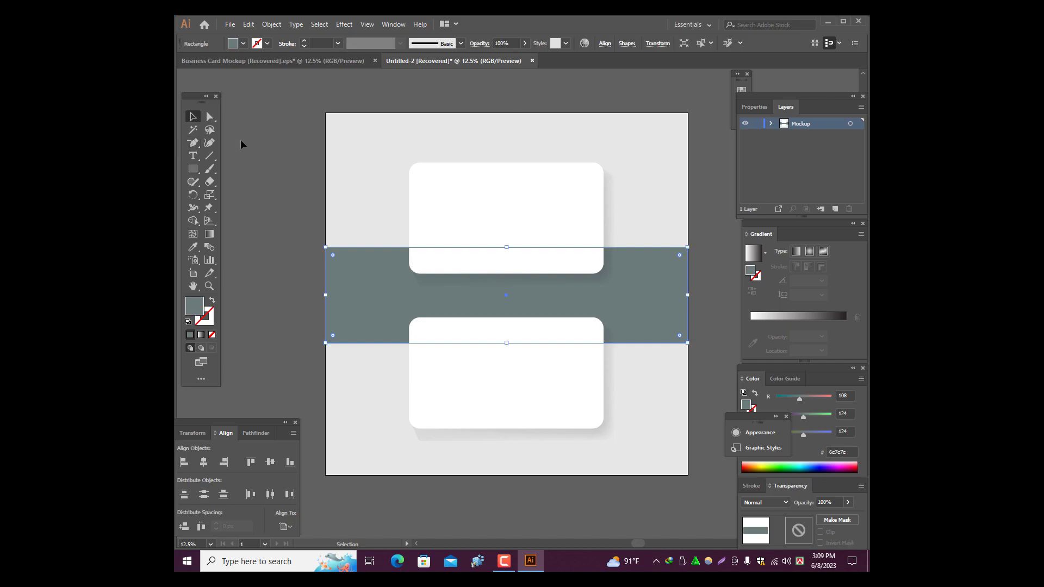
pyautogui.click(241, 143)
# Rotate the band counterclockwise into a diagonal stripe and stretch both ends past the artboard's left and right edges.
pyautogui.scroll(-1, 594, 285)
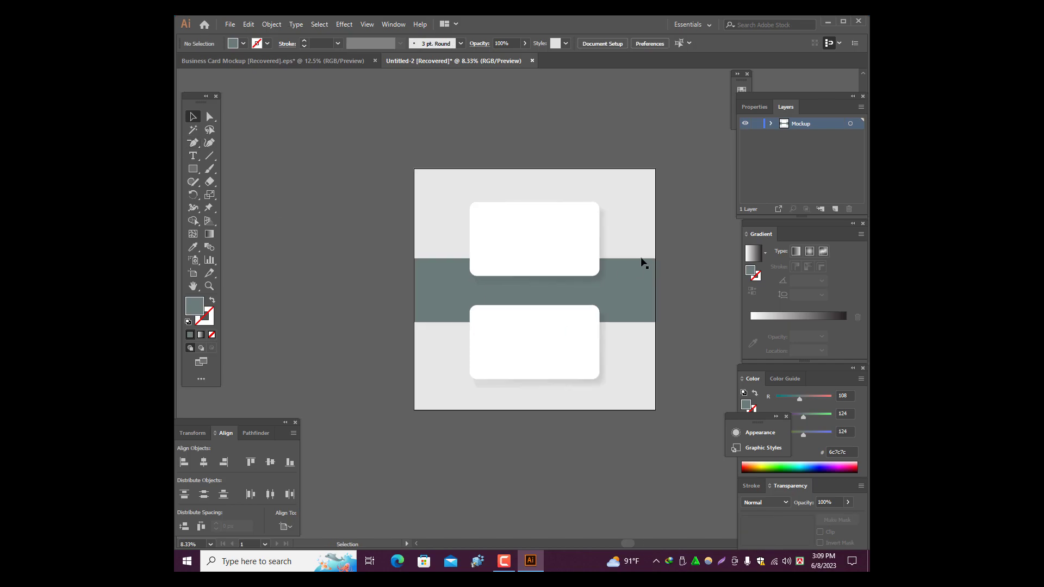
pyautogui.scroll(1, 495, 299)
pyautogui.hscroll(3, 401, 264)
pyautogui.click(360, 261)
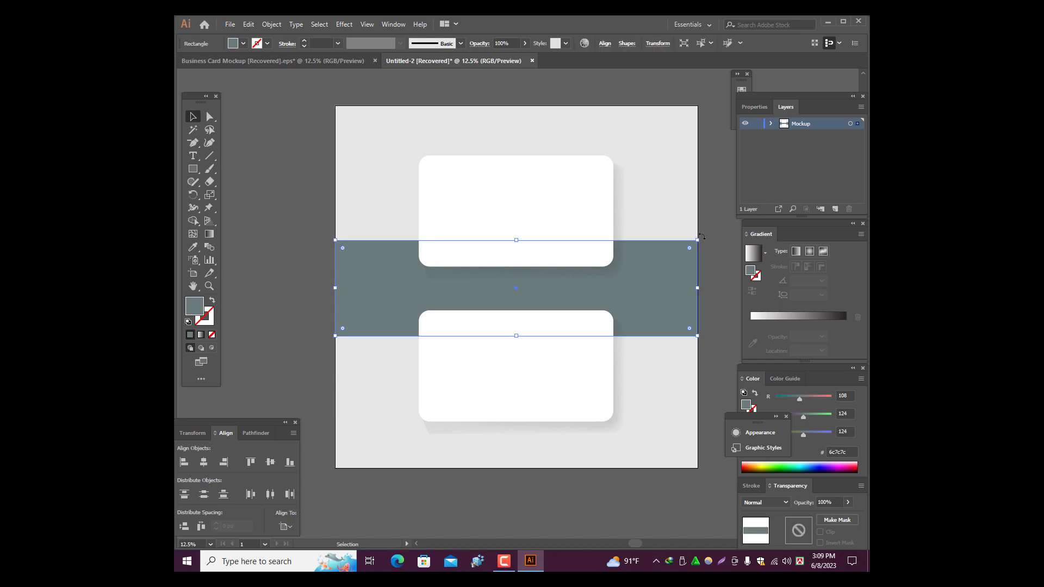
pyautogui.moveTo(698, 227); pyautogui.dragTo(692, 178)
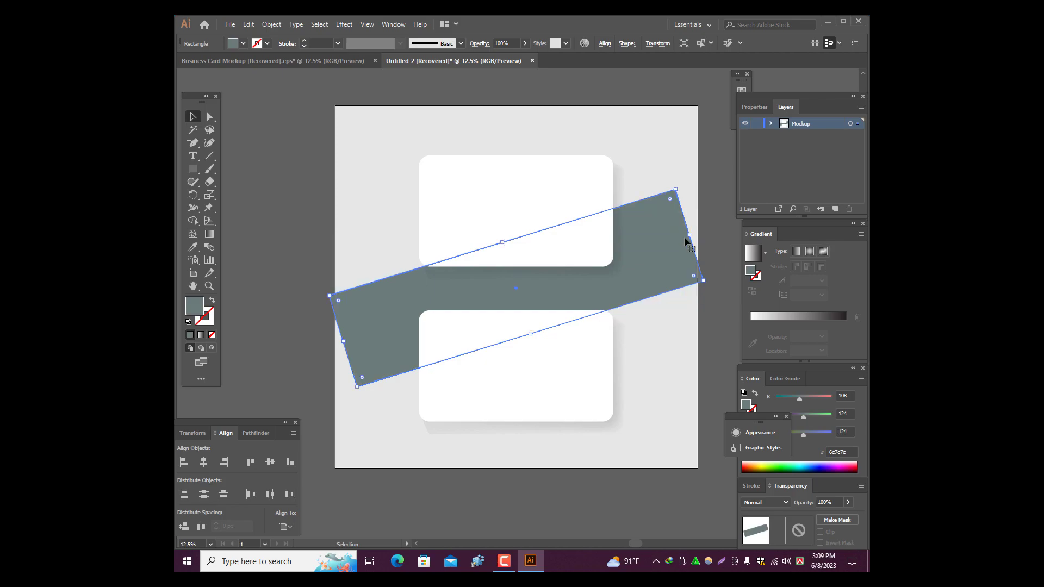
pyautogui.scroll(-1, 672, 257)
pyautogui.hscroll(4, 621, 253)
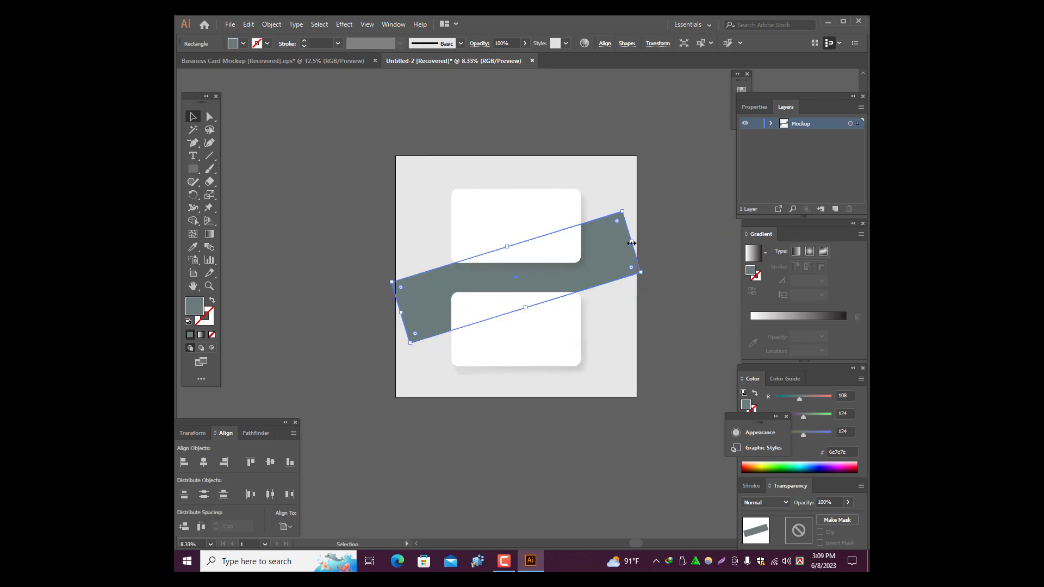
pyautogui.moveTo(634, 243); pyautogui.dragTo(655, 236)
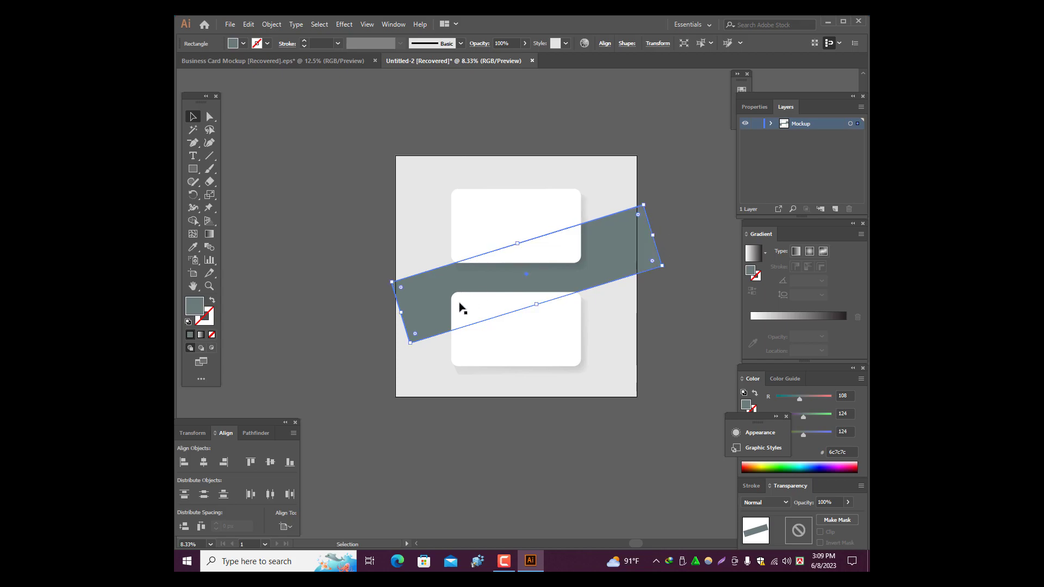
pyautogui.moveTo(404, 311); pyautogui.dragTo(357, 309)
pyautogui.click(345, 268)
# Trim off the stripe's two ends outside the artboard with the Shape Builder tool and deselect the artwork.
pyautogui.moveTo(351, 198); pyautogui.dragTo(664, 414)
pyautogui.moveTo(196, 223); pyautogui.dragTo(240, 224)
pyautogui.keyDown('alt'); pyautogui.click(383, 306); pyautogui.keyUp('alt')
pyautogui.keyDown('alt'); pyautogui.click(656, 256); pyautogui.keyUp('alt')
pyautogui.click(193, 116)
pyautogui.click(275, 133)
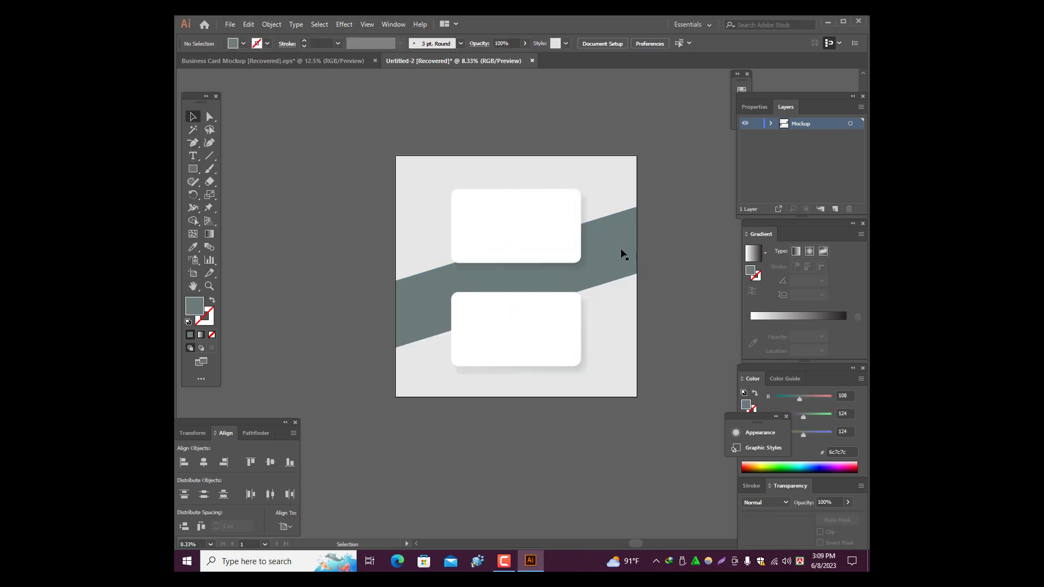
# Recolor the diagonal stripe with the blue-grey fill 8799a0 and deselect it.
pyautogui.click(552, 243)
pyautogui.doubleClick(194, 306)
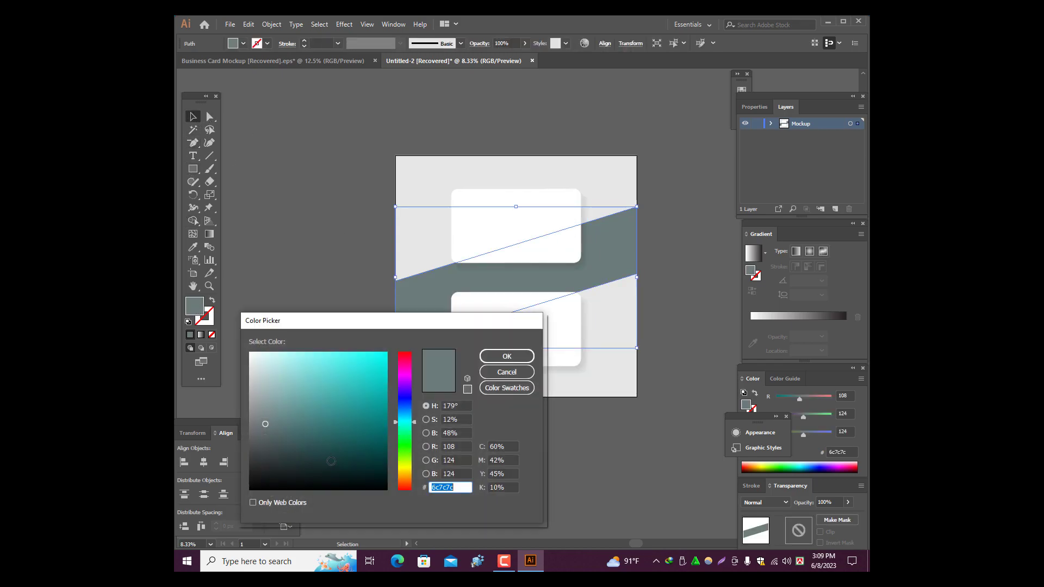
pyautogui.moveTo(403, 419); pyautogui.dragTo(403, 414)
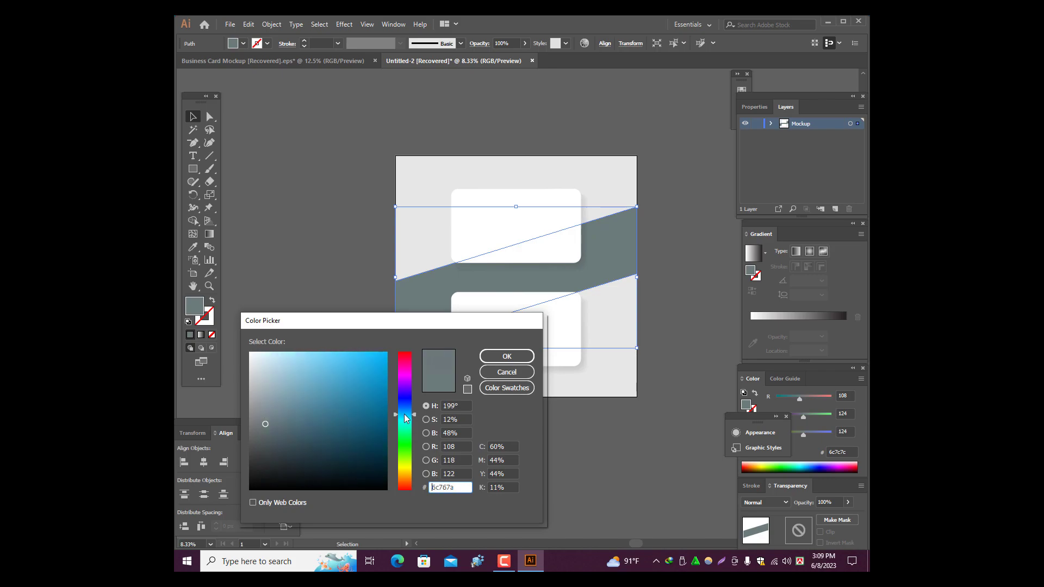
pyautogui.moveTo(265, 424)
pyautogui.mouseDown()
pyautogui.moveTo(262, 409)
pyautogui.moveTo(282, 399)
pyautogui.moveTo(270, 403)
pyautogui.mouseUp()
pyautogui.click(507, 356)
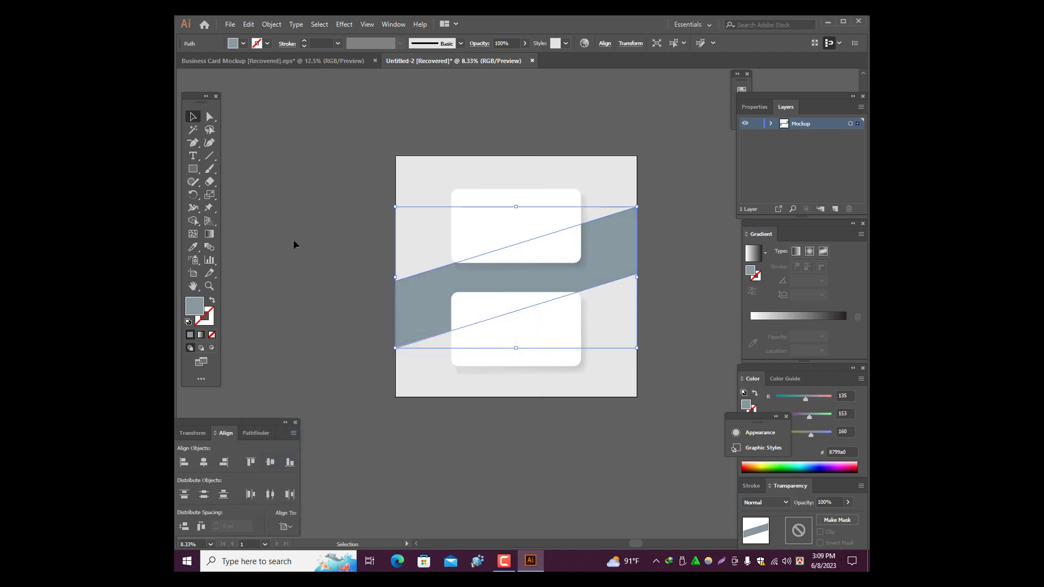
pyautogui.click(292, 239)
pyautogui.scroll(1, 563, 175)
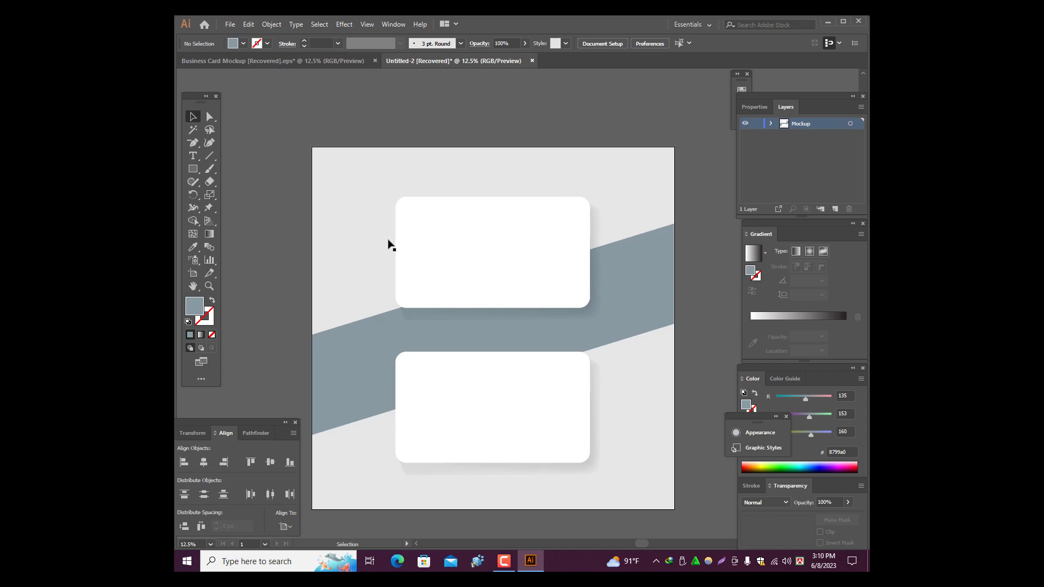
pyautogui.scroll(-1, 568, 231)
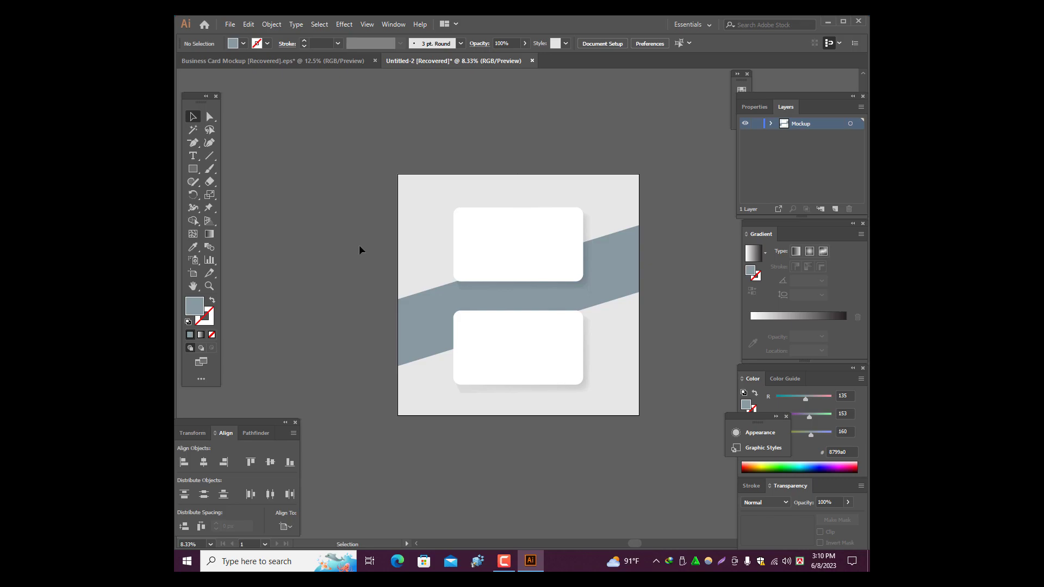
pyautogui.scroll(1, 460, 208)
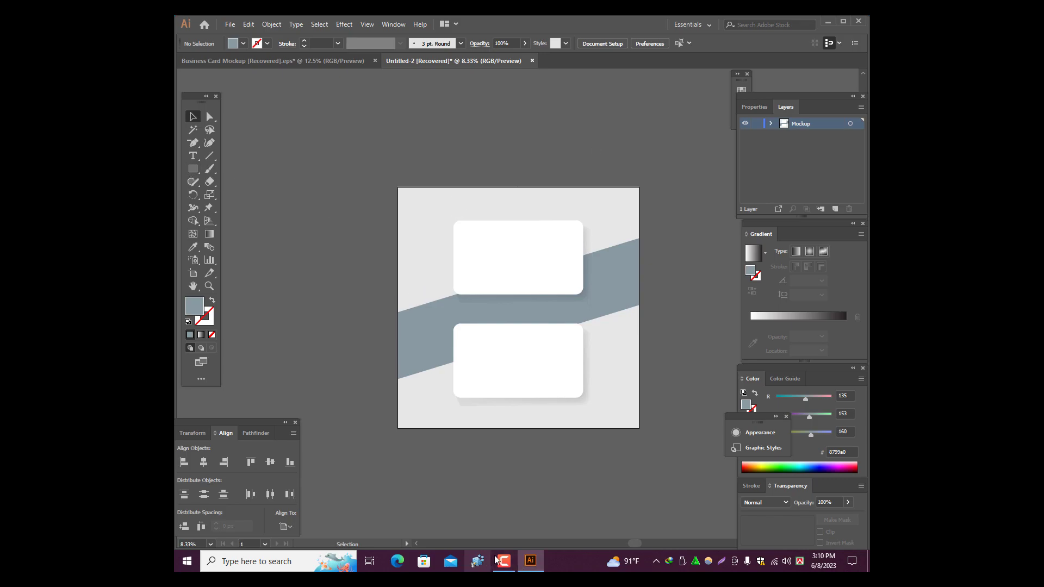
pyautogui.moveTo(502, 566)
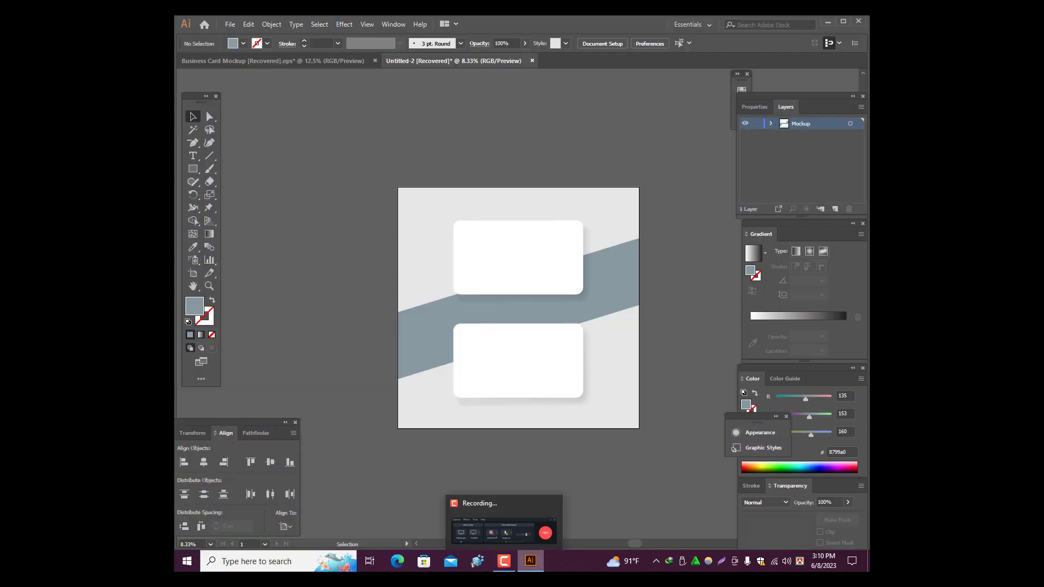
pyautogui.moveTo(540, 567)
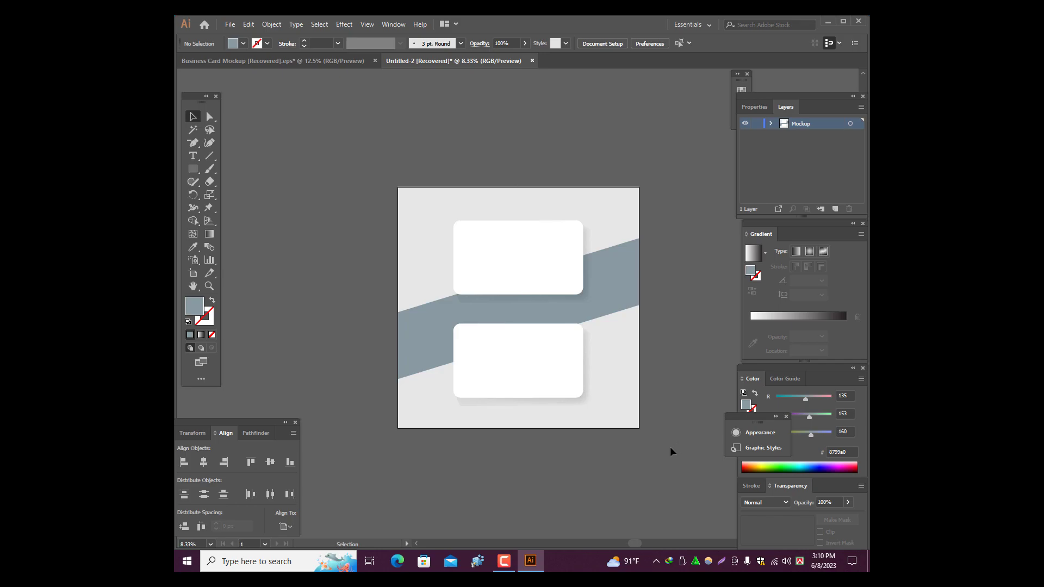
pyautogui.click(502, 564)
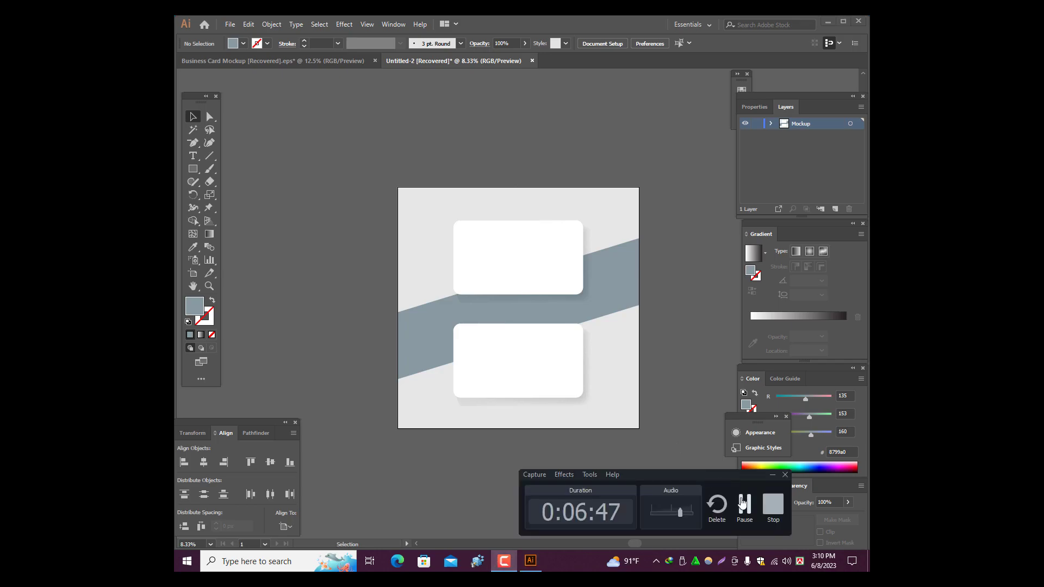